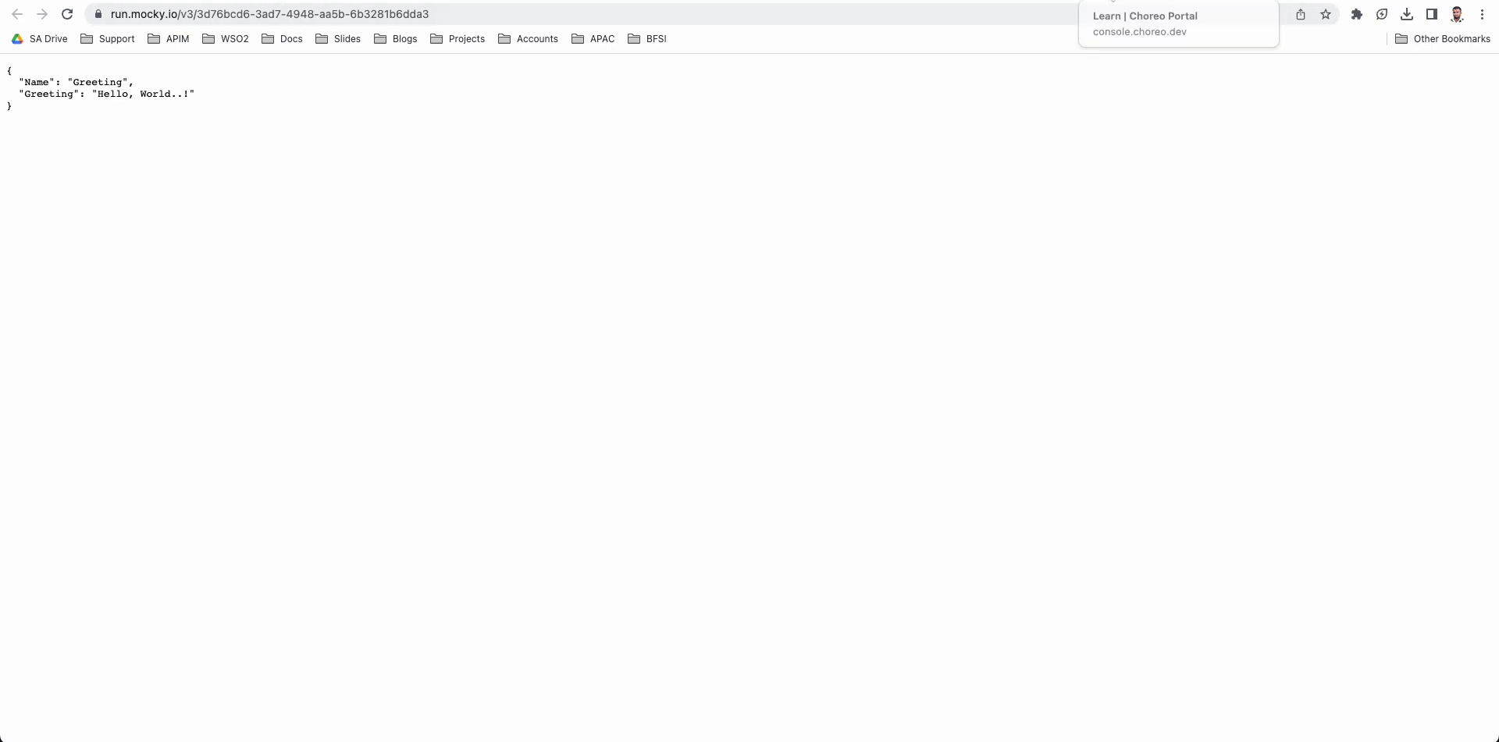
Step: Switch to the Choreo console and choose the API Manager profile for the Learn project
left_click(1148, 3)
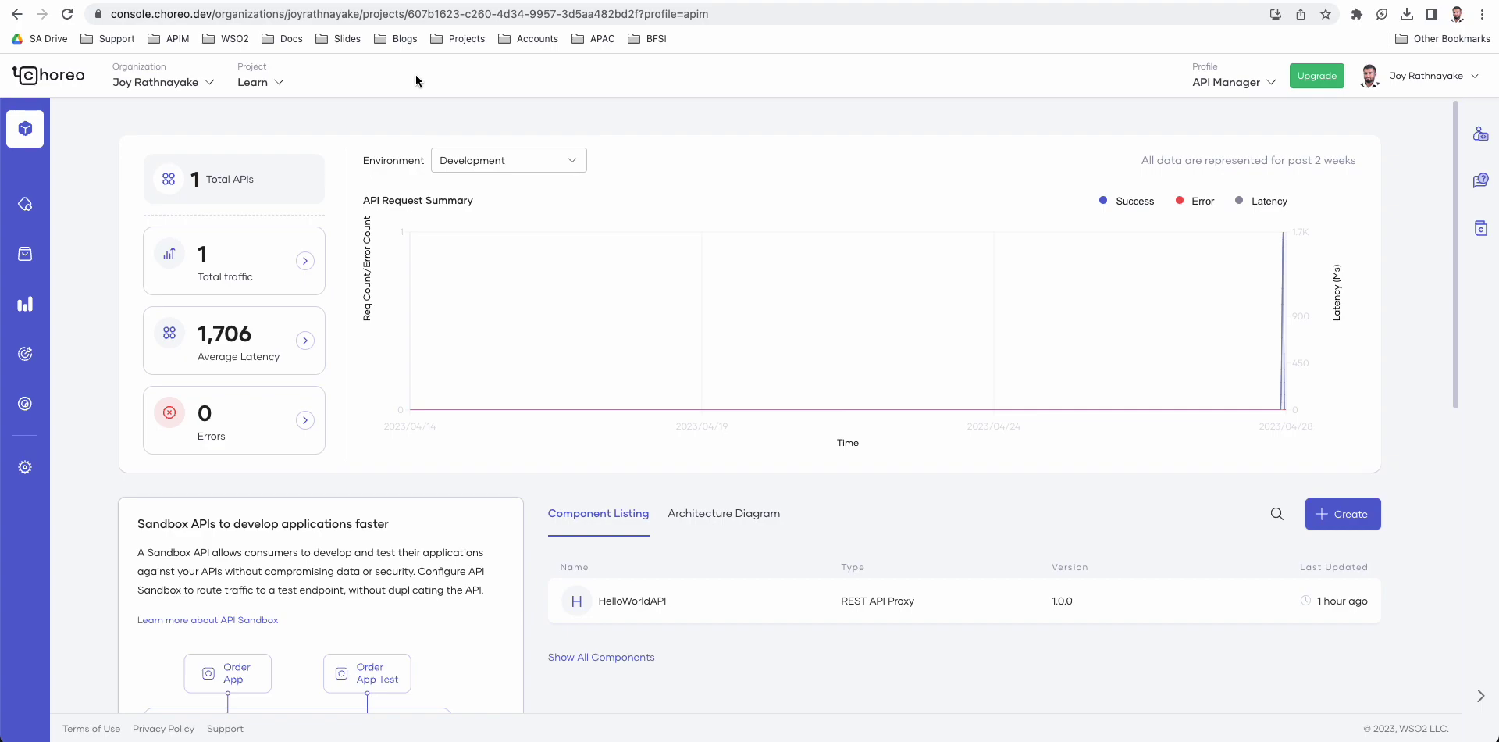
left_click(1271, 83)
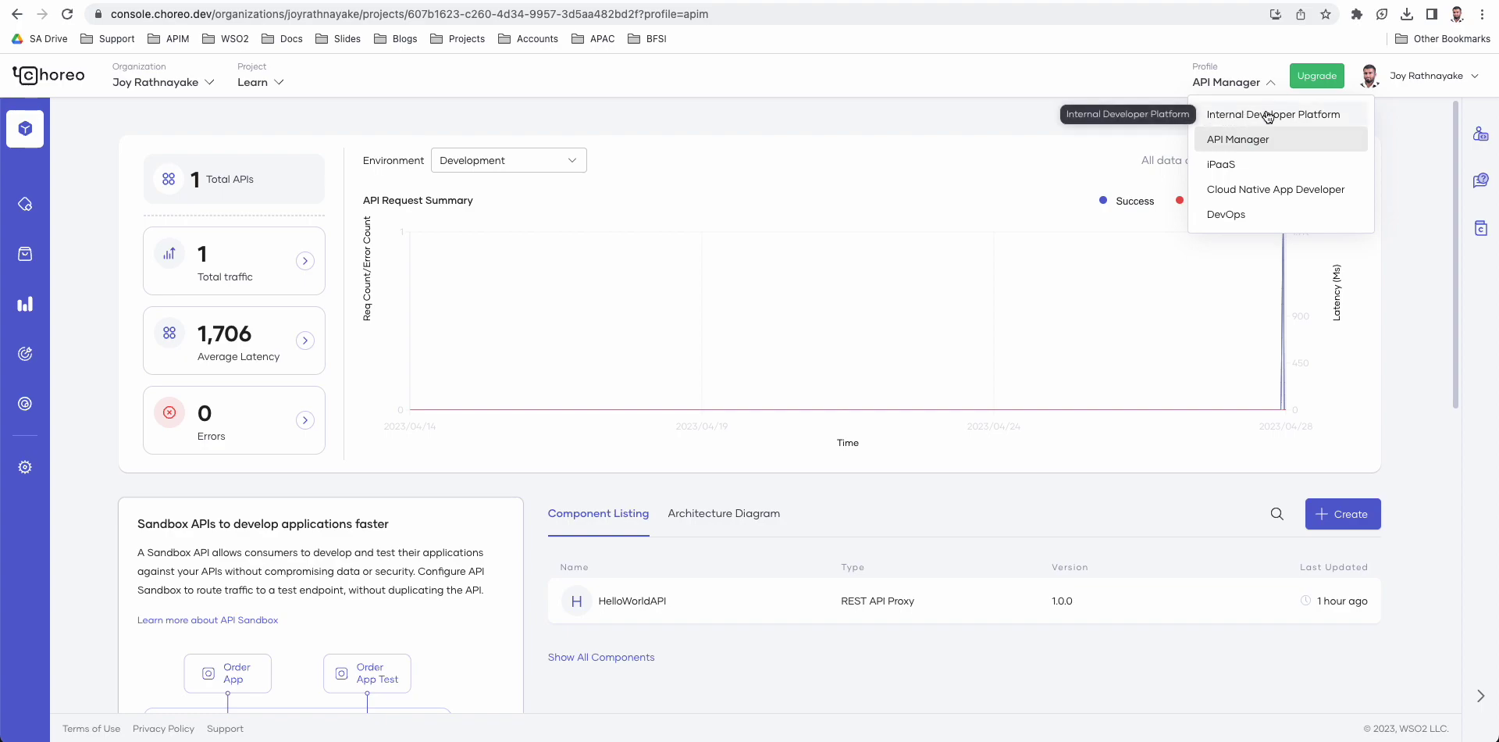
left_click(1227, 147)
mouse_move(1323, 83)
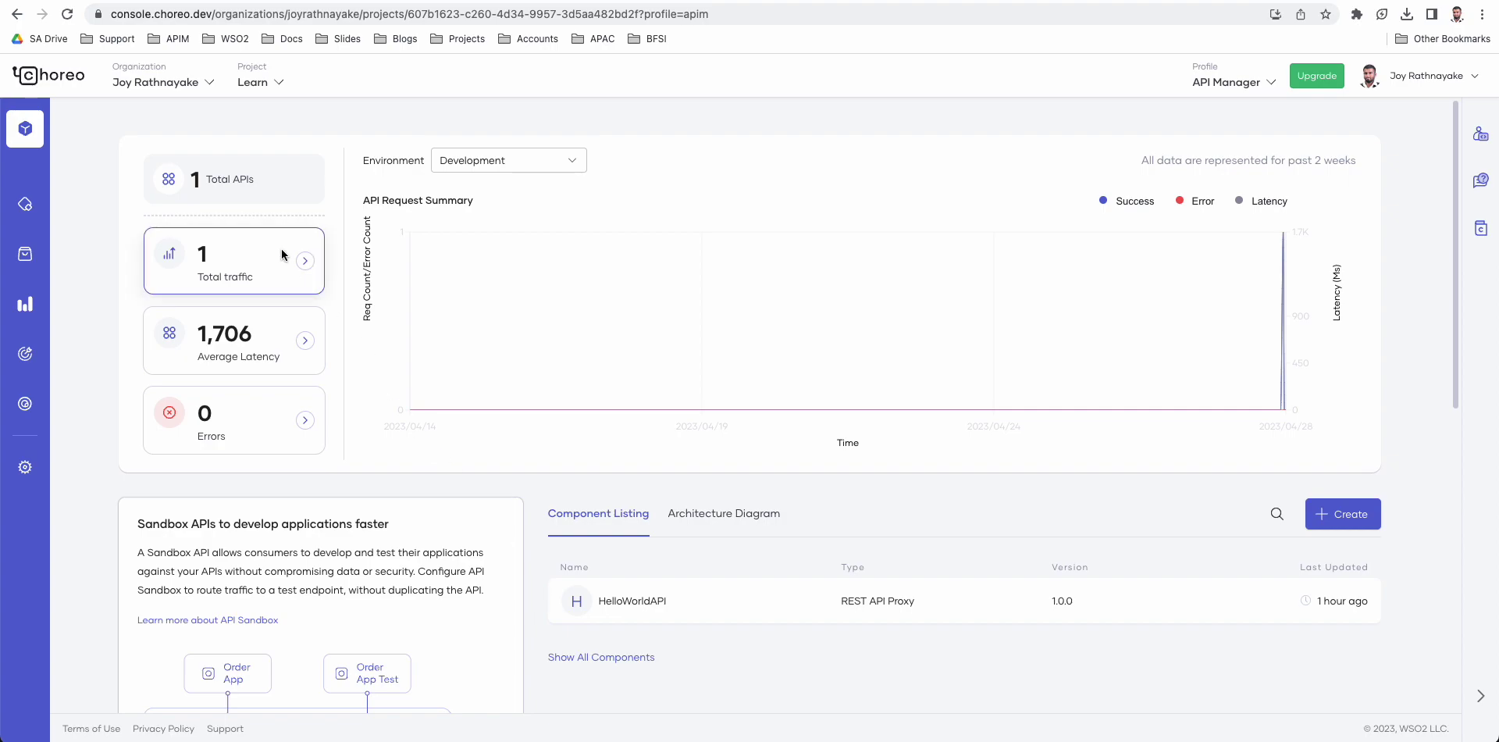
Step: Reopen the Learn project from the organization home and start a new REST API Proxy without an OpenAPI source
left_click(58, 80)
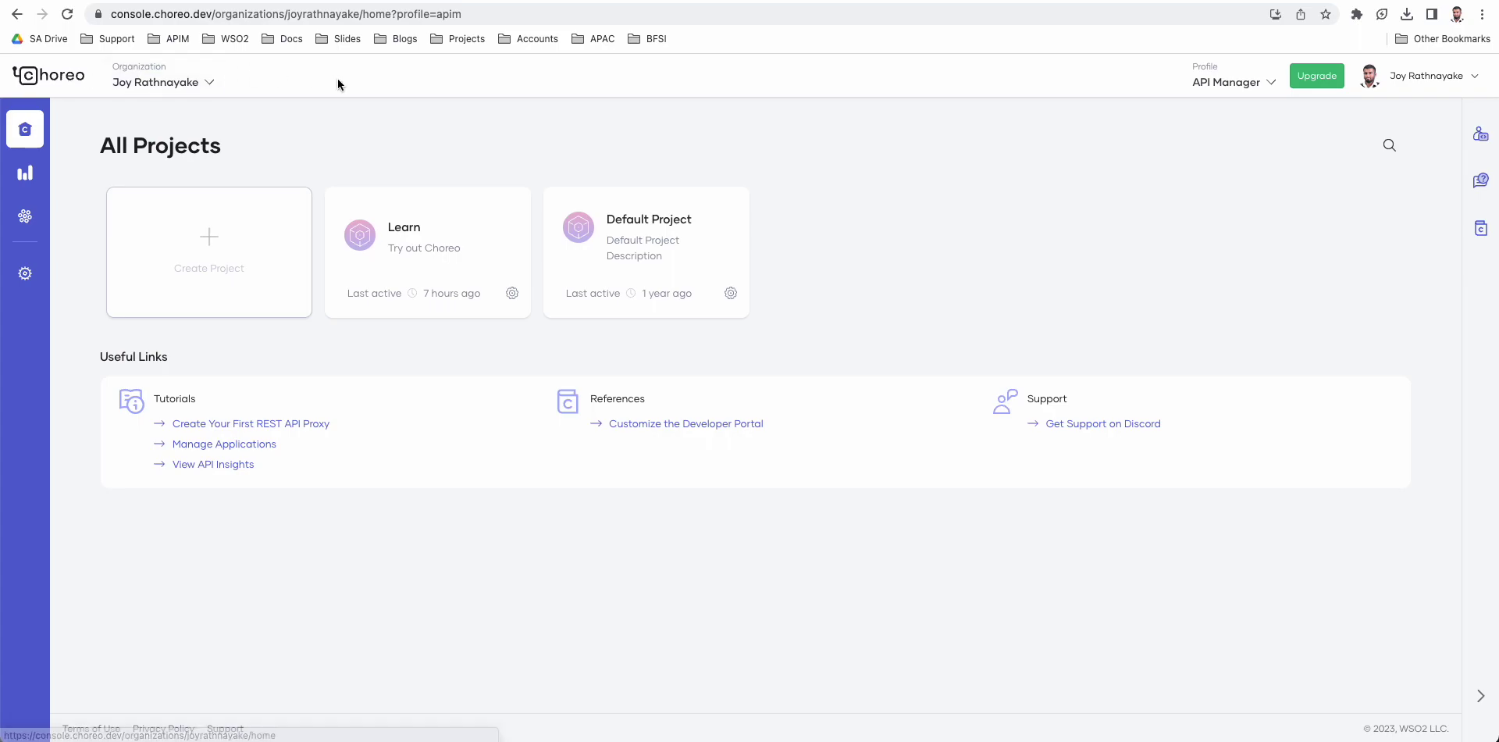
left_click(389, 250)
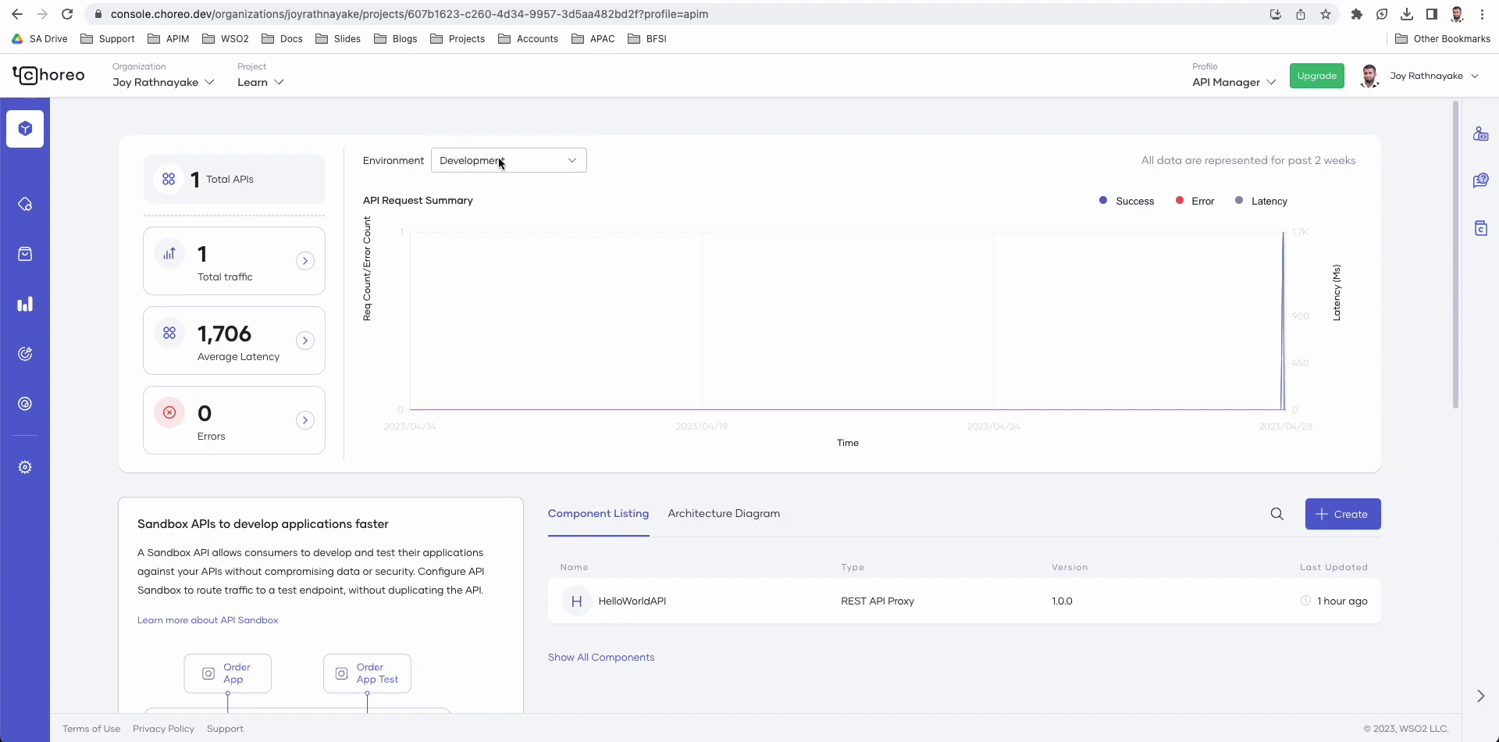
left_click(1338, 519)
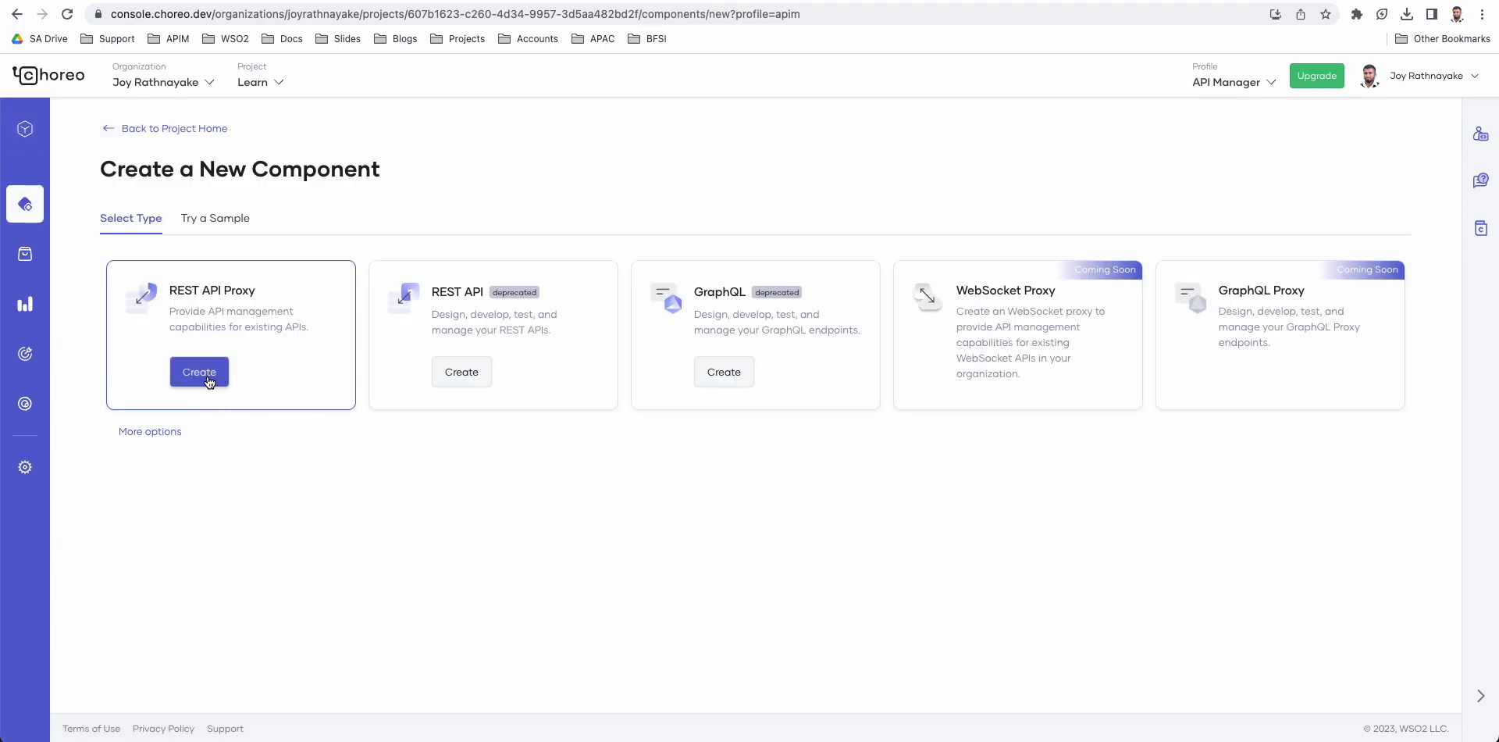
left_click(195, 375)
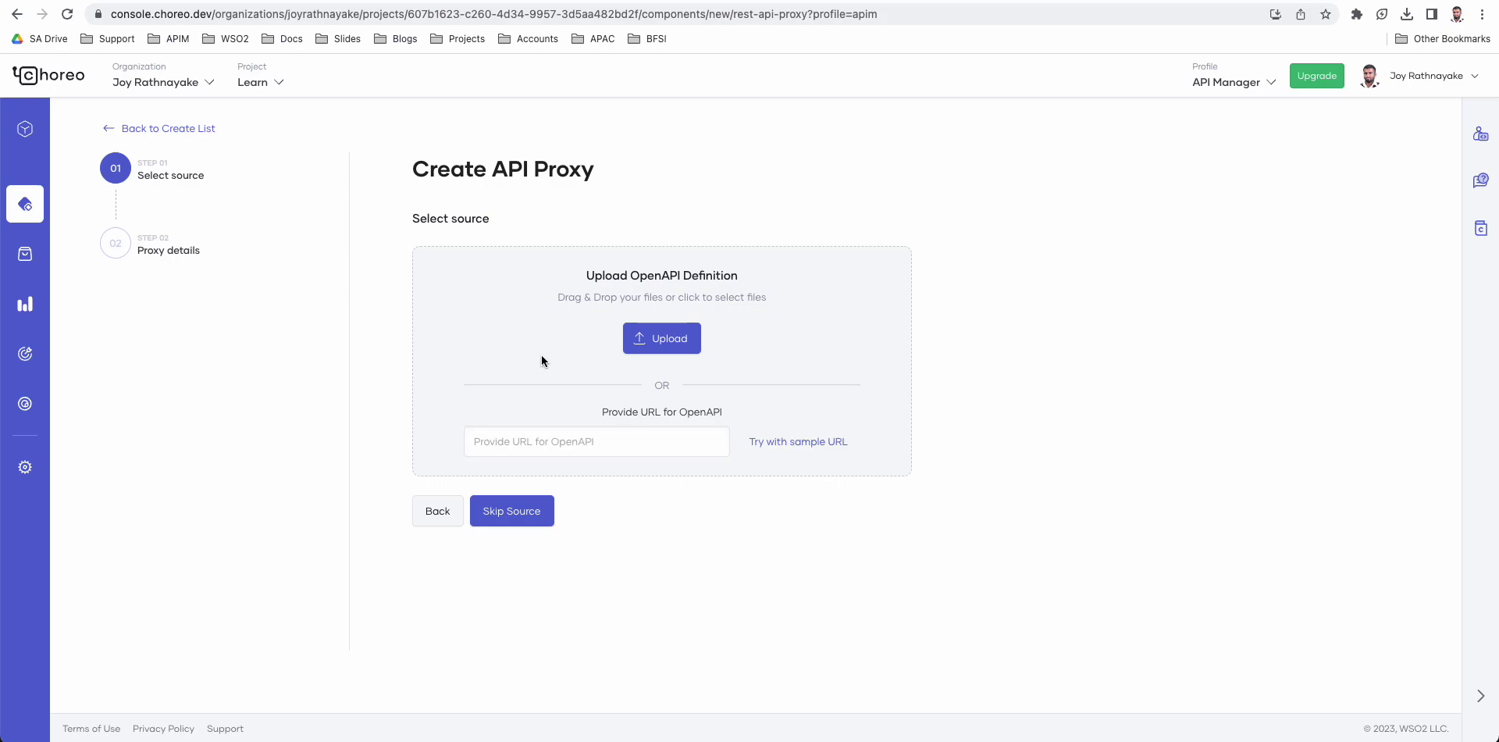
left_click(512, 511)
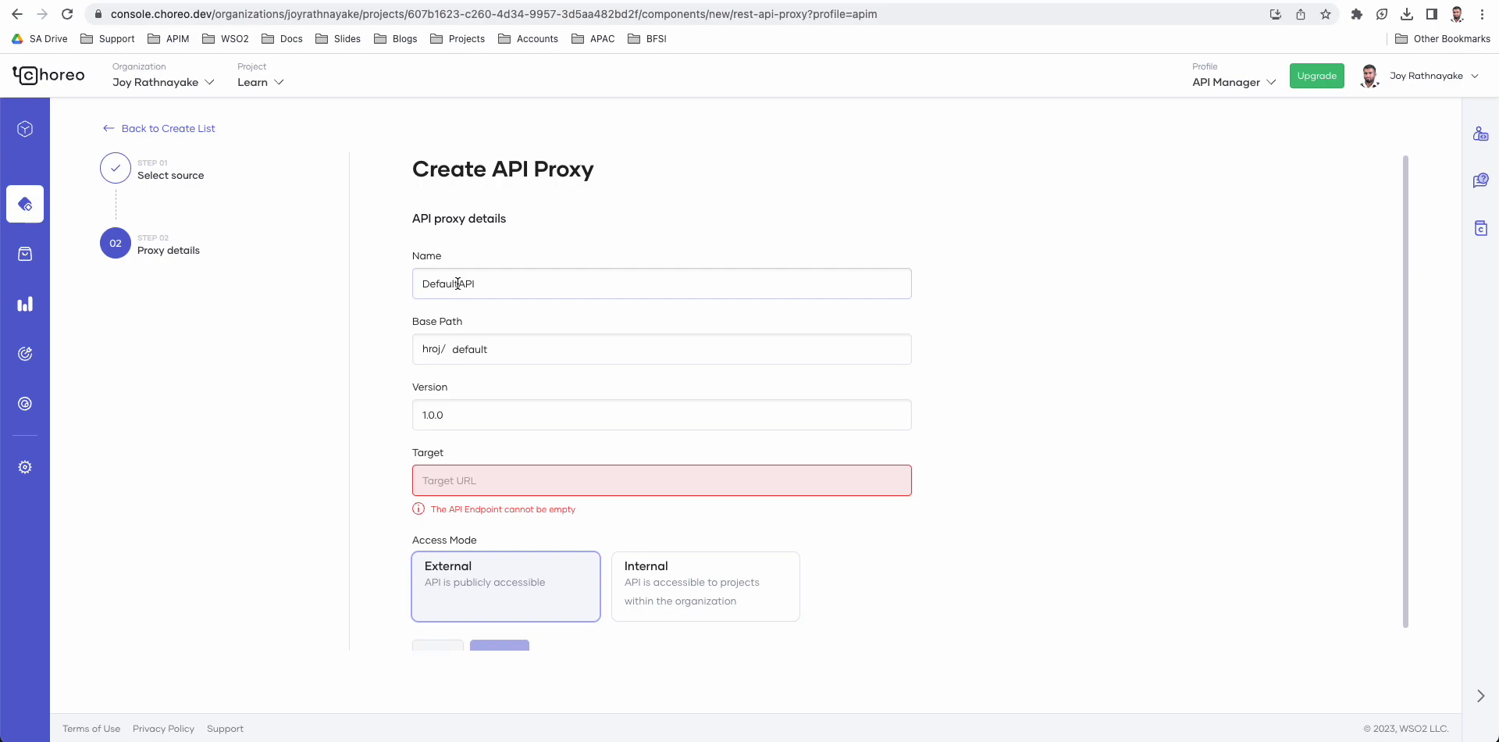
Step: Name the API proxy GreetingsAPI and set its base path to greetingsapi
left_click_drag(457, 284, 380, 289)
type("Gree")
type("tings")
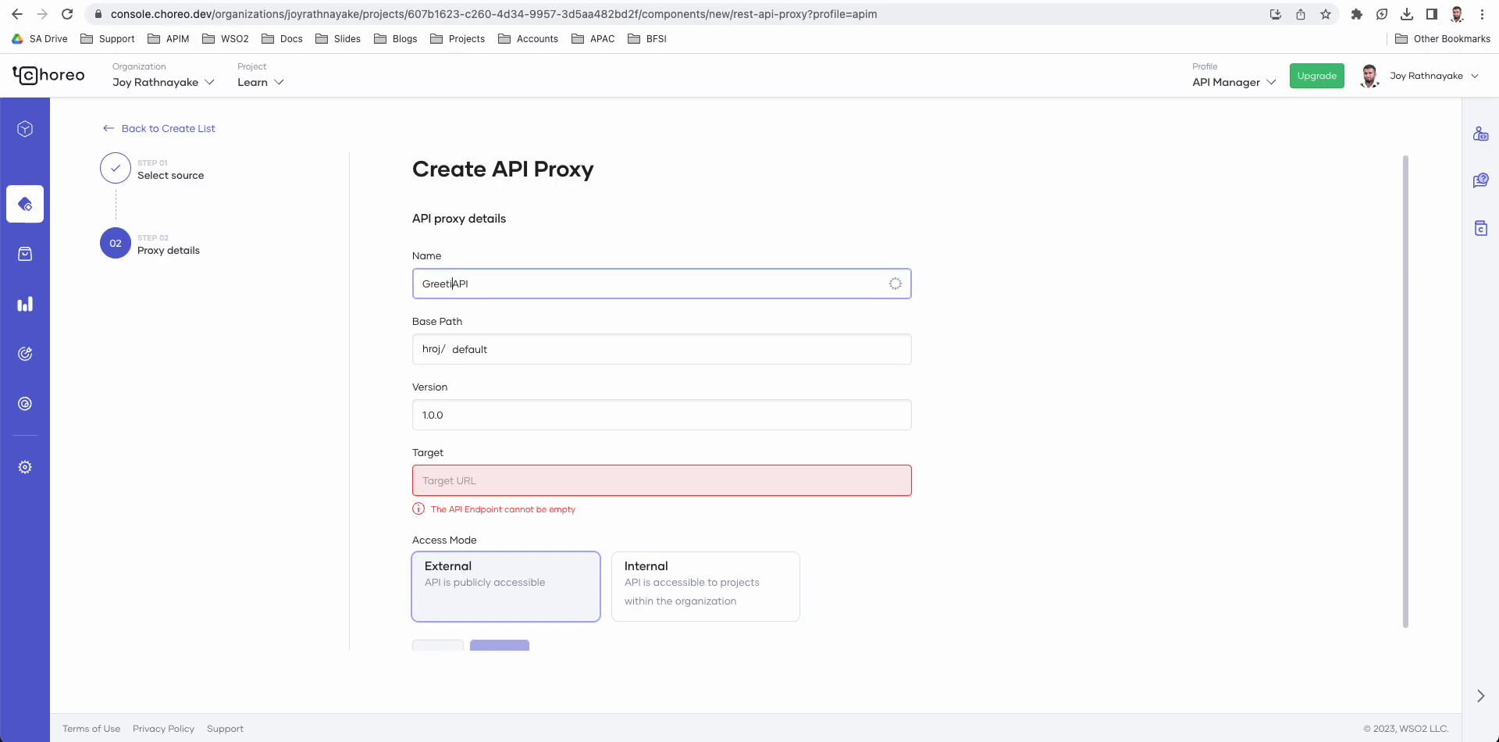
left_click(520, 346)
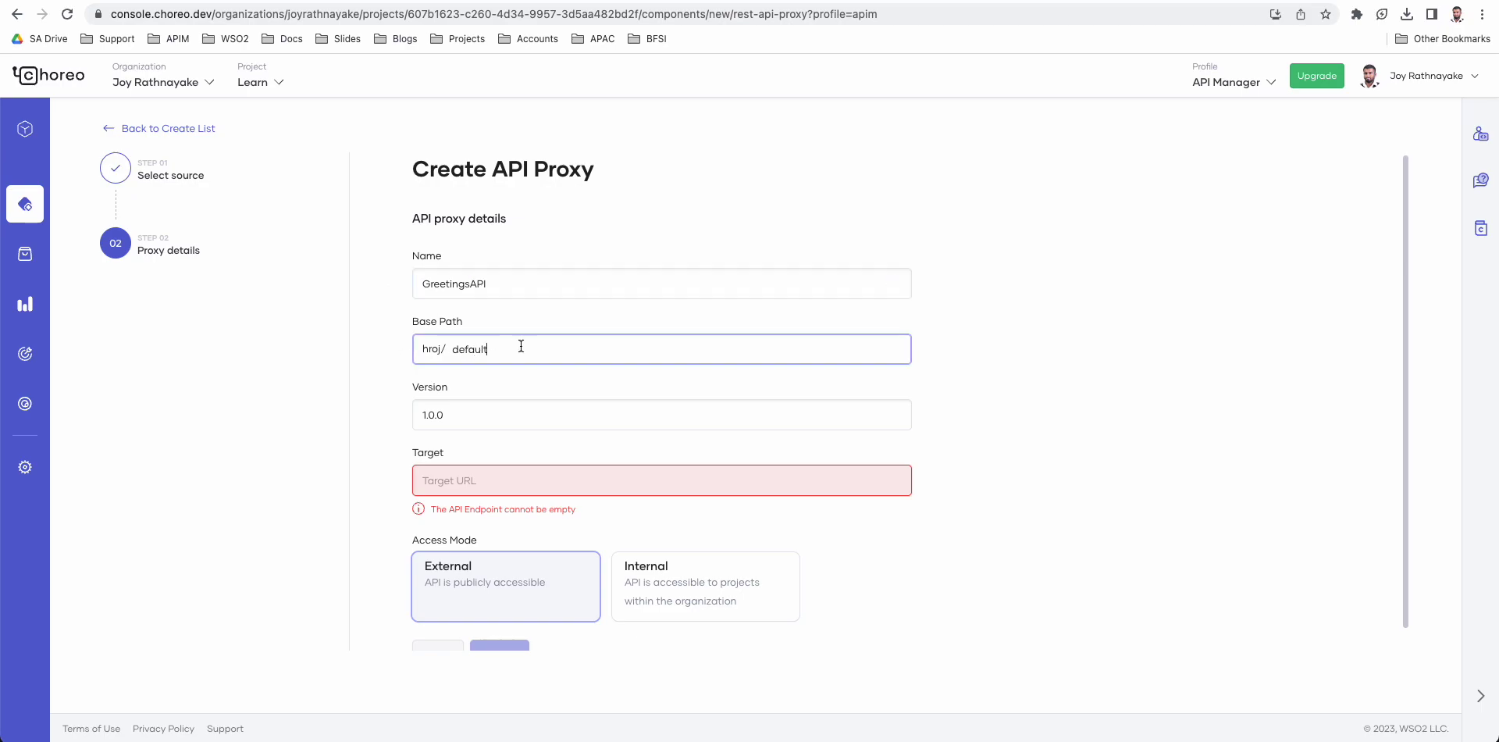
key("BackSpace")
key("BackSpace")
key("BackSpace")
key("BackSpace")
key("BackSpace")
key("BackSpace")
key("BackSpace")
type("greetingsapi")
key("Tab")
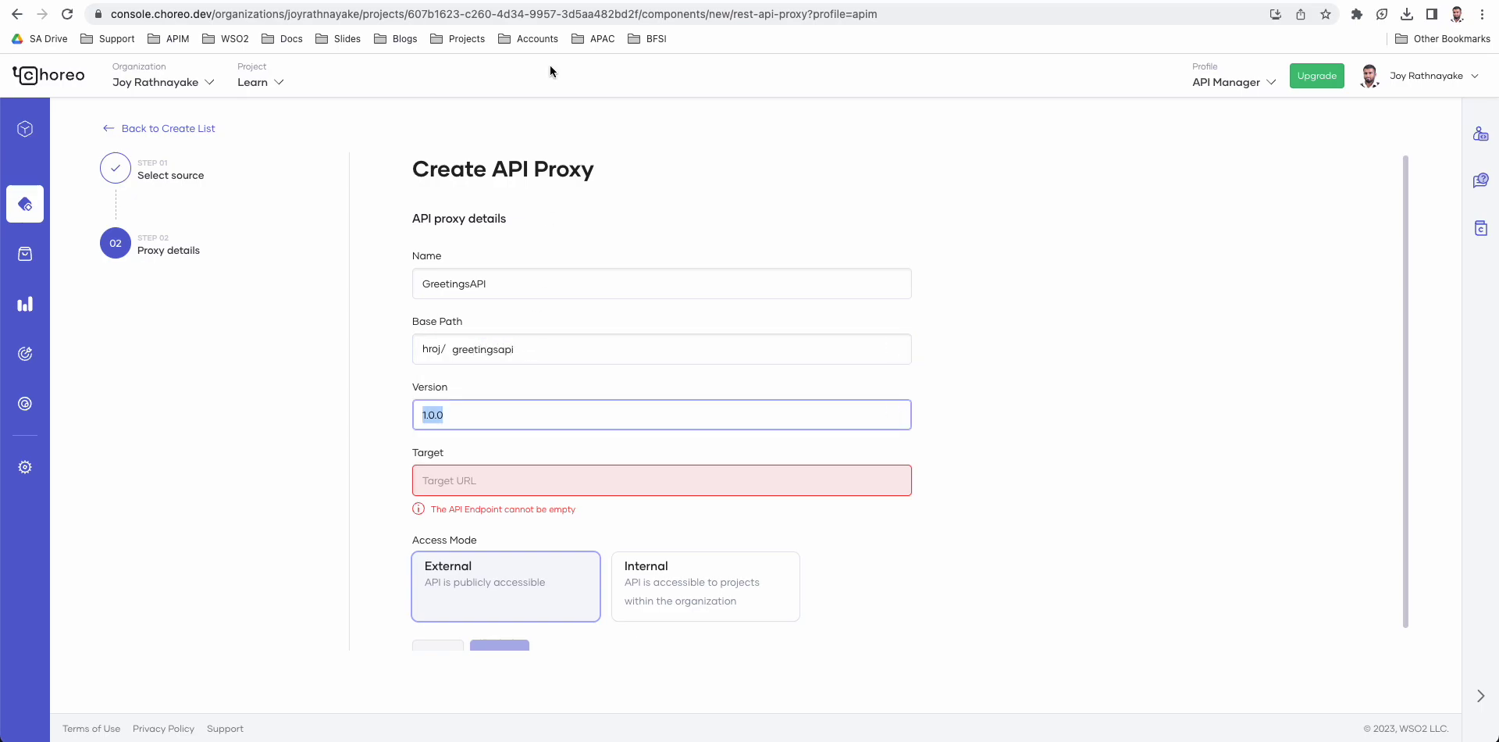
Step: Copy the run.mocky.io URL from the other browser tab as the proxy's target and create the proxy with External access
key("ctrl+Tab")
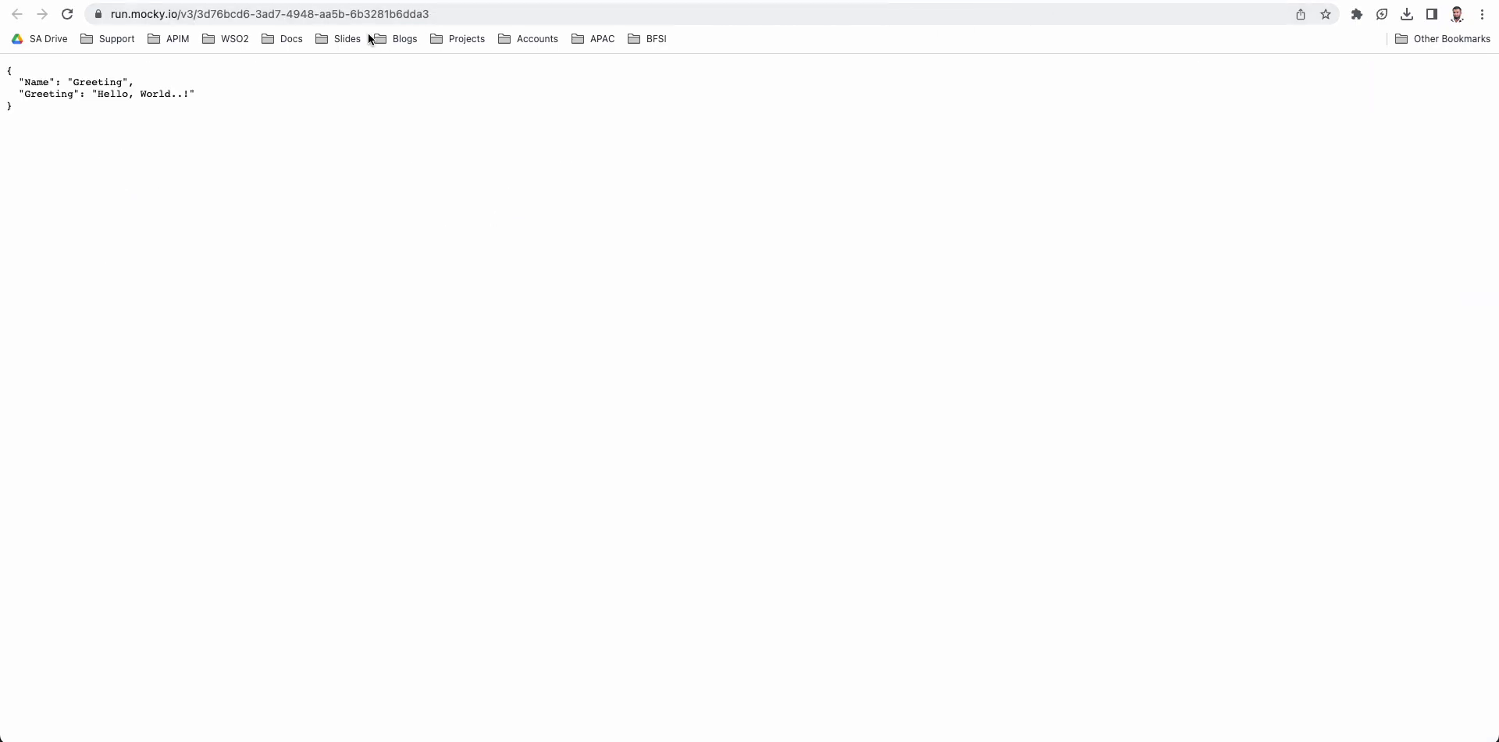
key("ctrl+l")
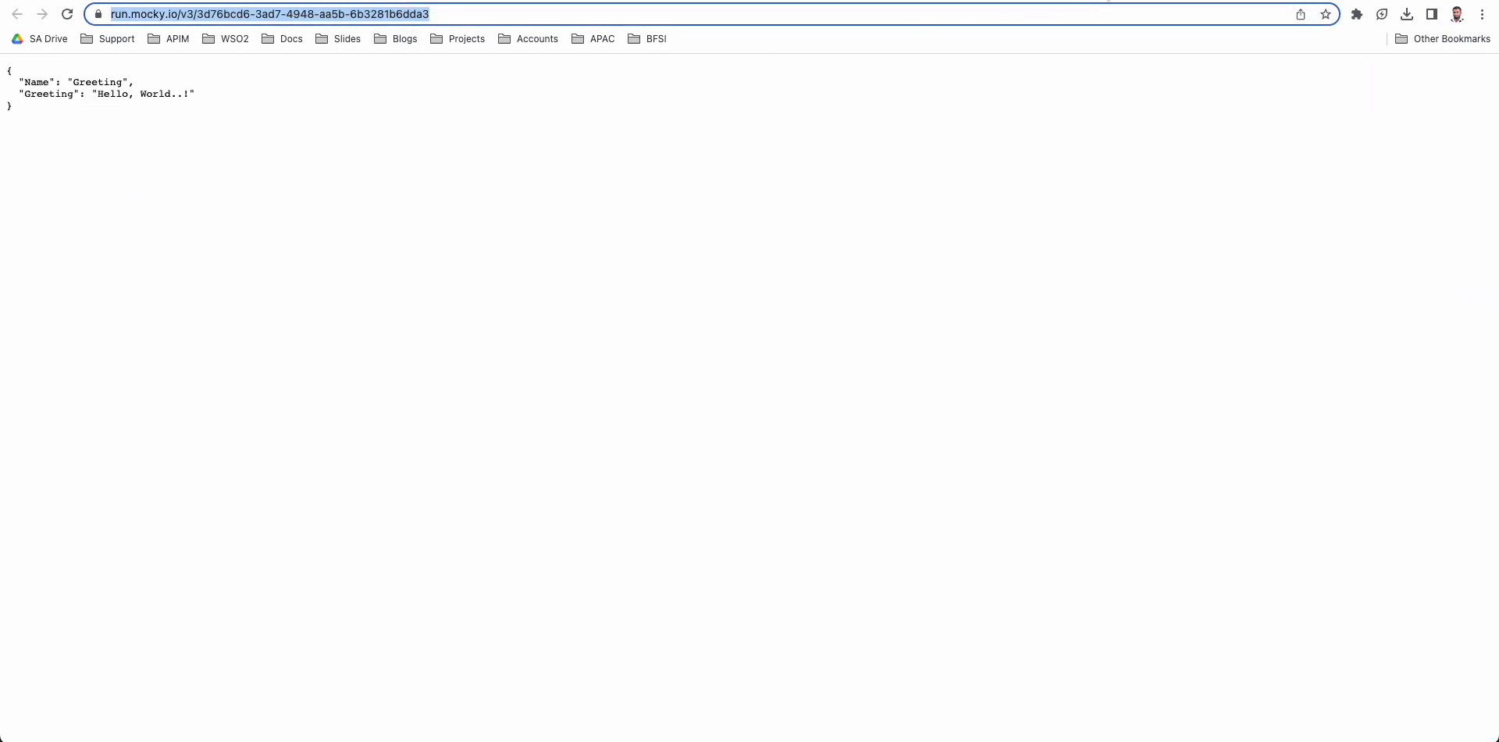
key("ctrl+c")
key("ctrl+shift+Tab")
left_click(491, 482)
key("ctrl+v")
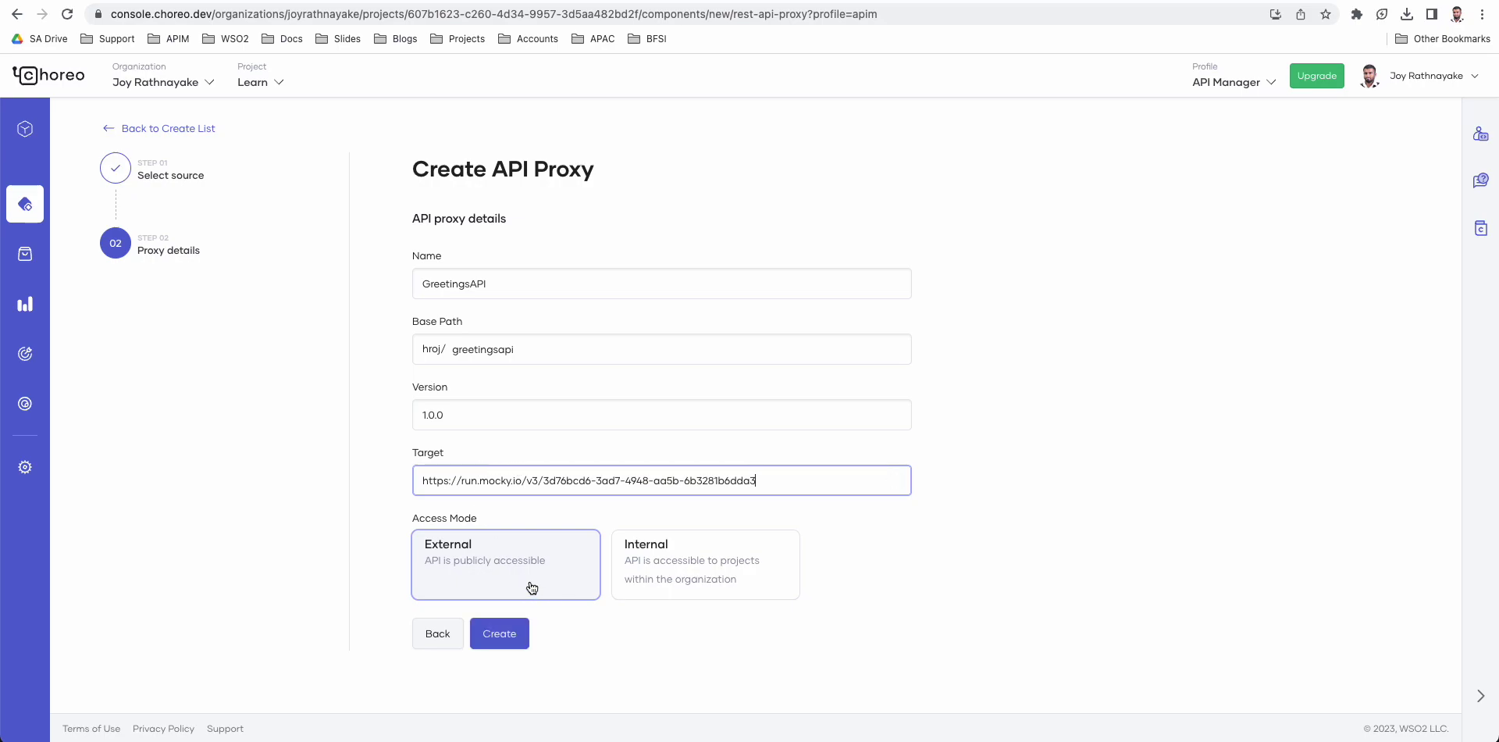
left_click(495, 577)
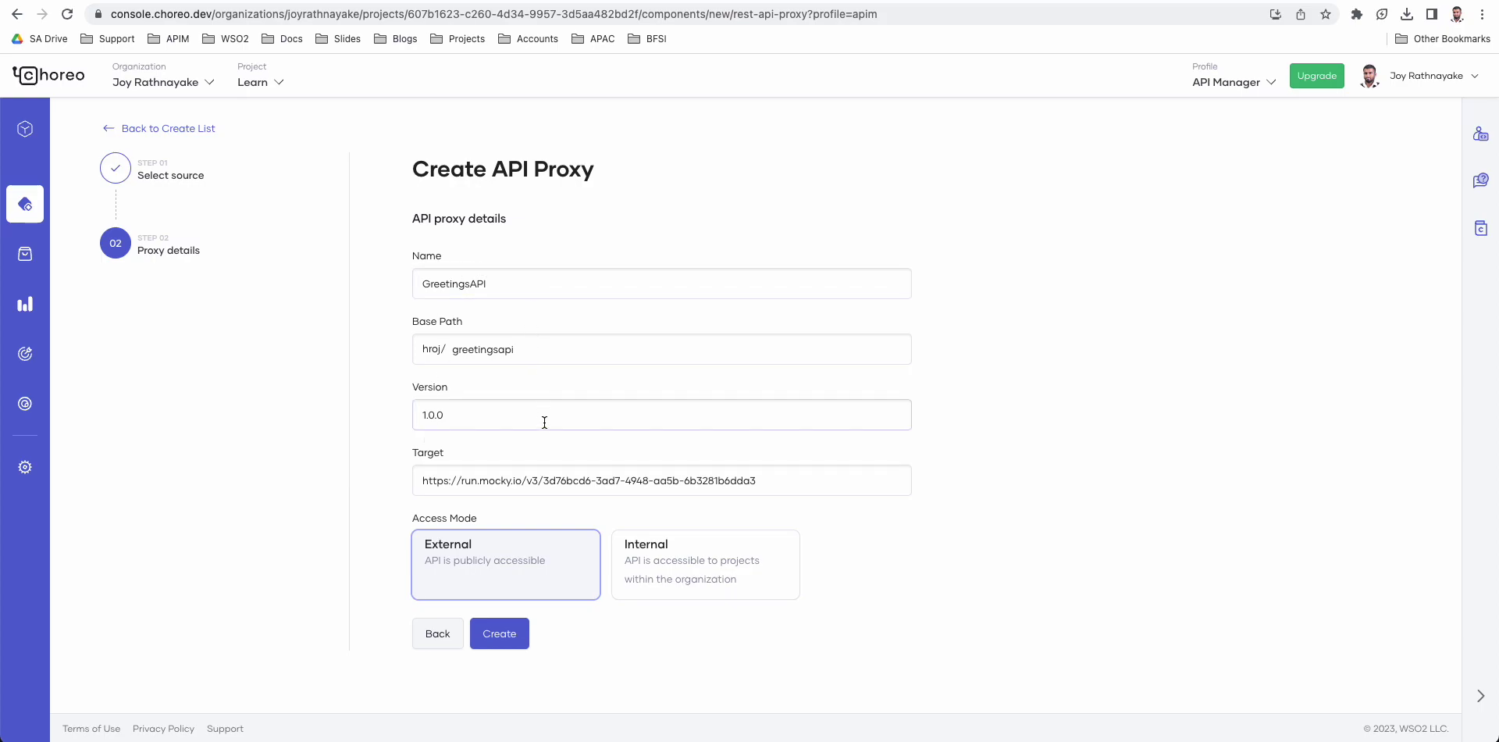
left_click(495, 637)
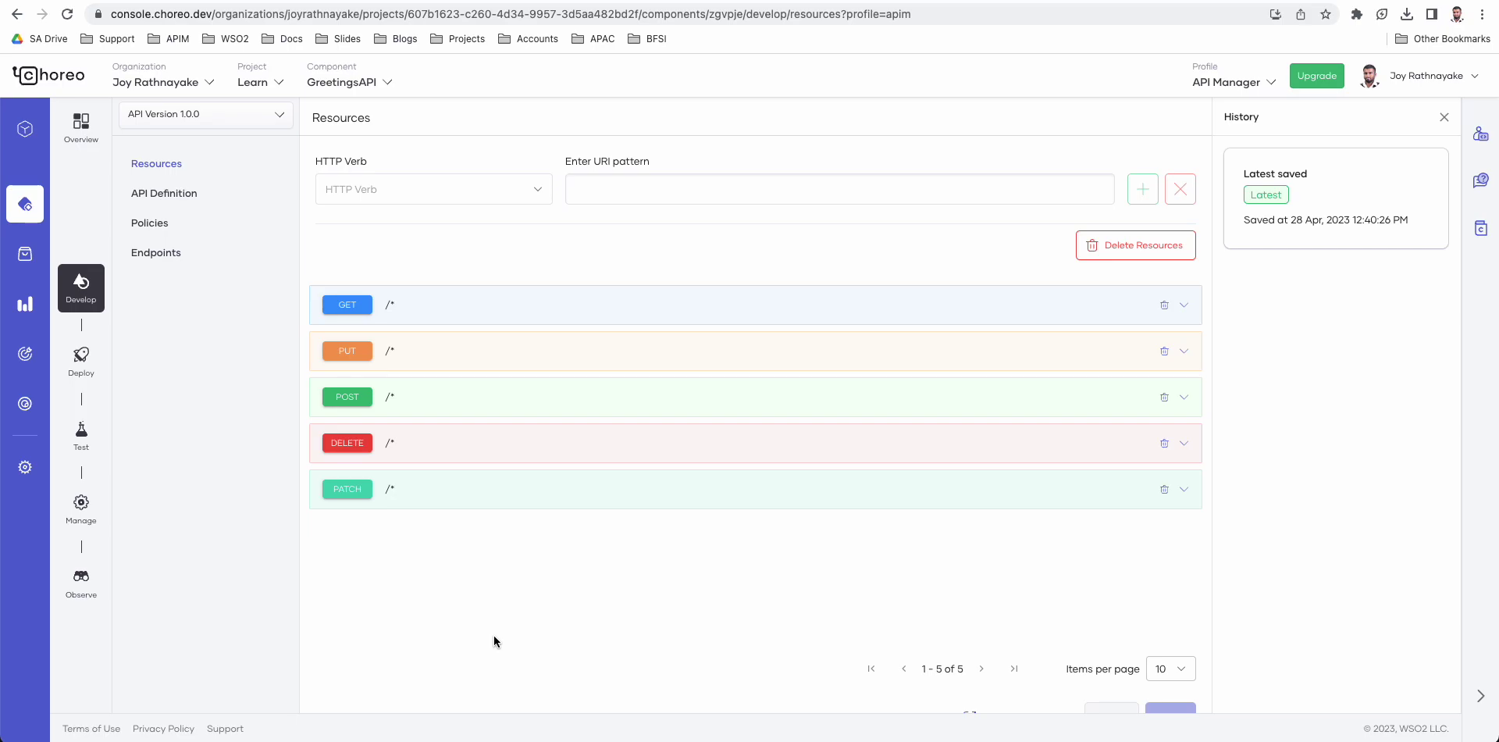
Step: Try out POST as the HTTP verb for a new resource and clear the selection
left_click(156, 164)
left_click(538, 198)
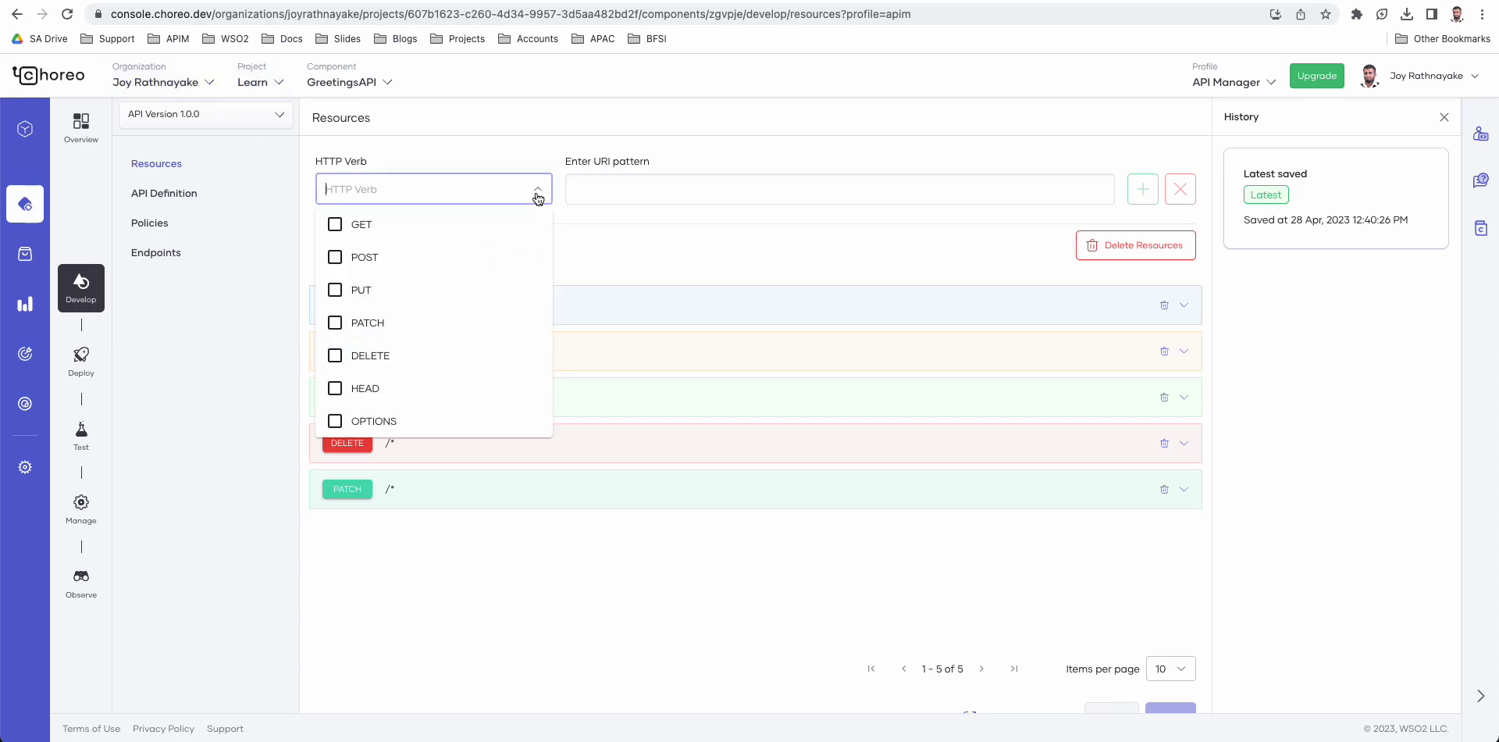
left_click(336, 260)
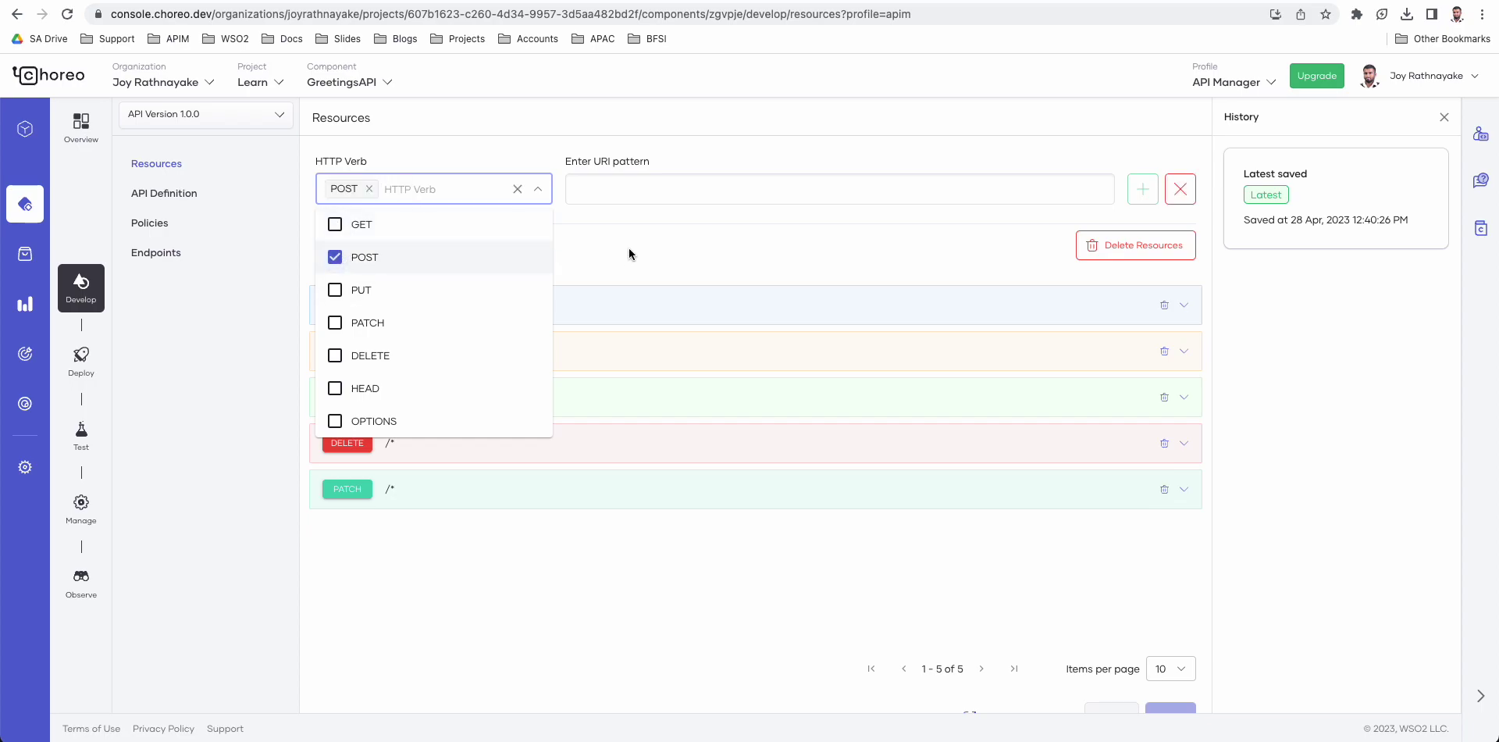
left_click(593, 248)
left_click(635, 196)
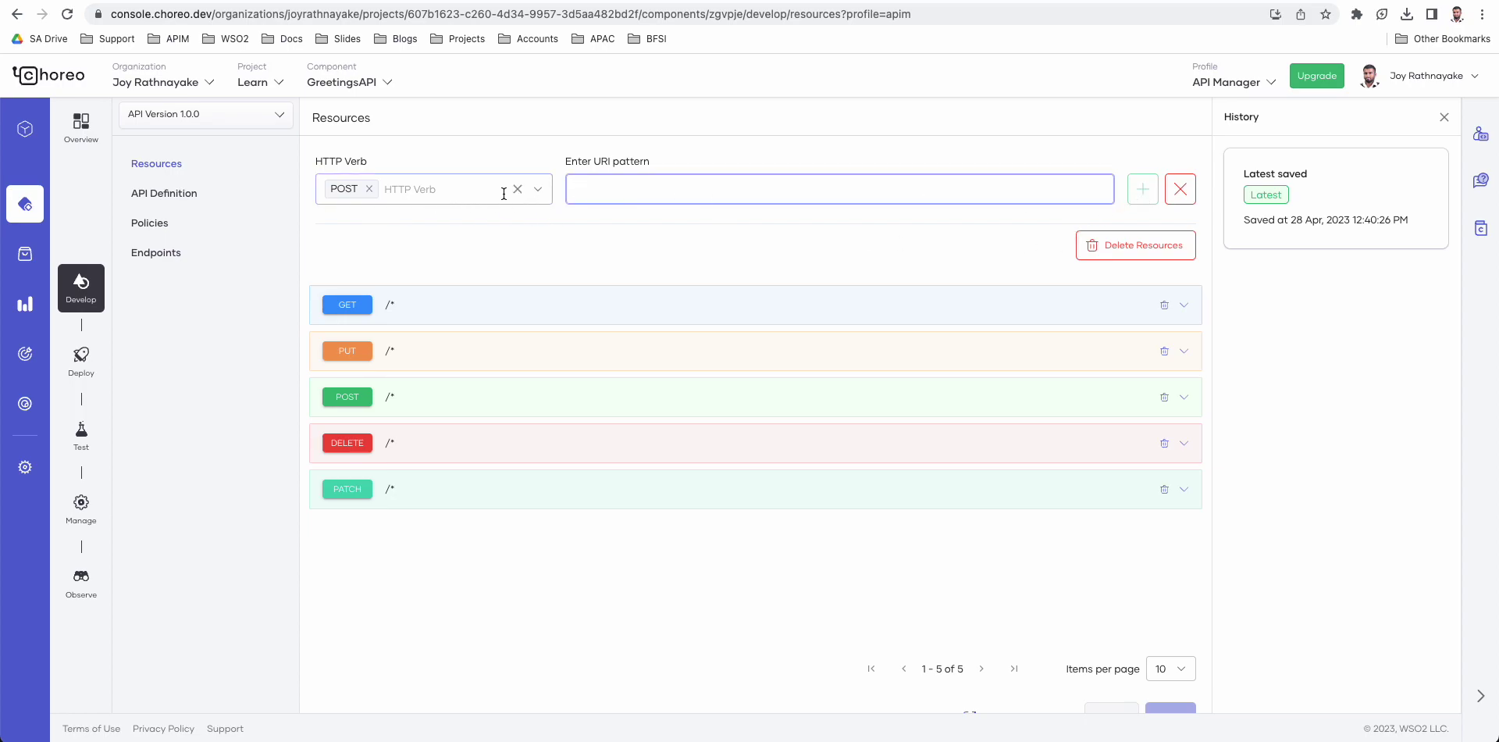
left_click(518, 189)
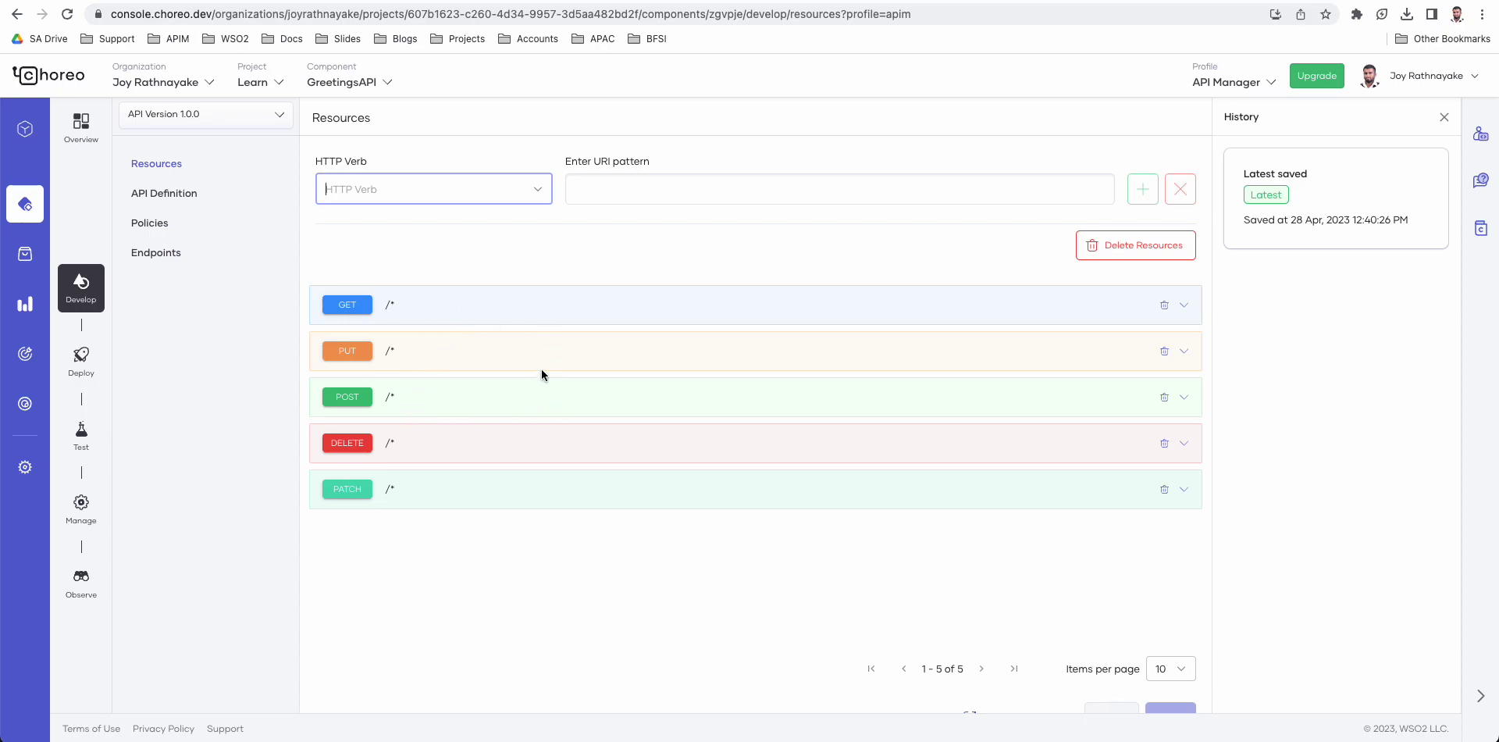
Step: Try out a query parameter called name on the POST resource and discard it
left_click(480, 400)
scroll(603, 428, "down", 5)
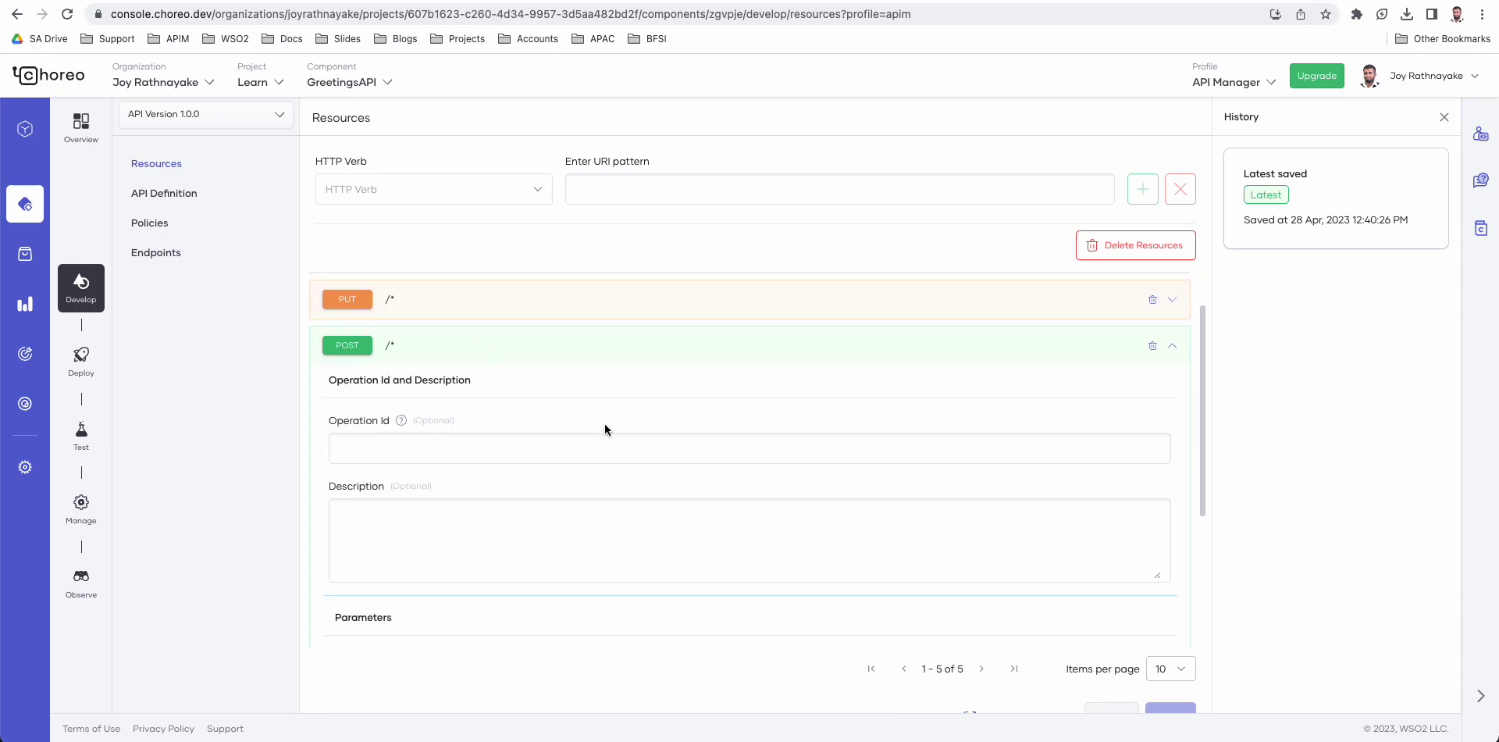
left_click(461, 579)
left_click(394, 615)
left_click(569, 578)
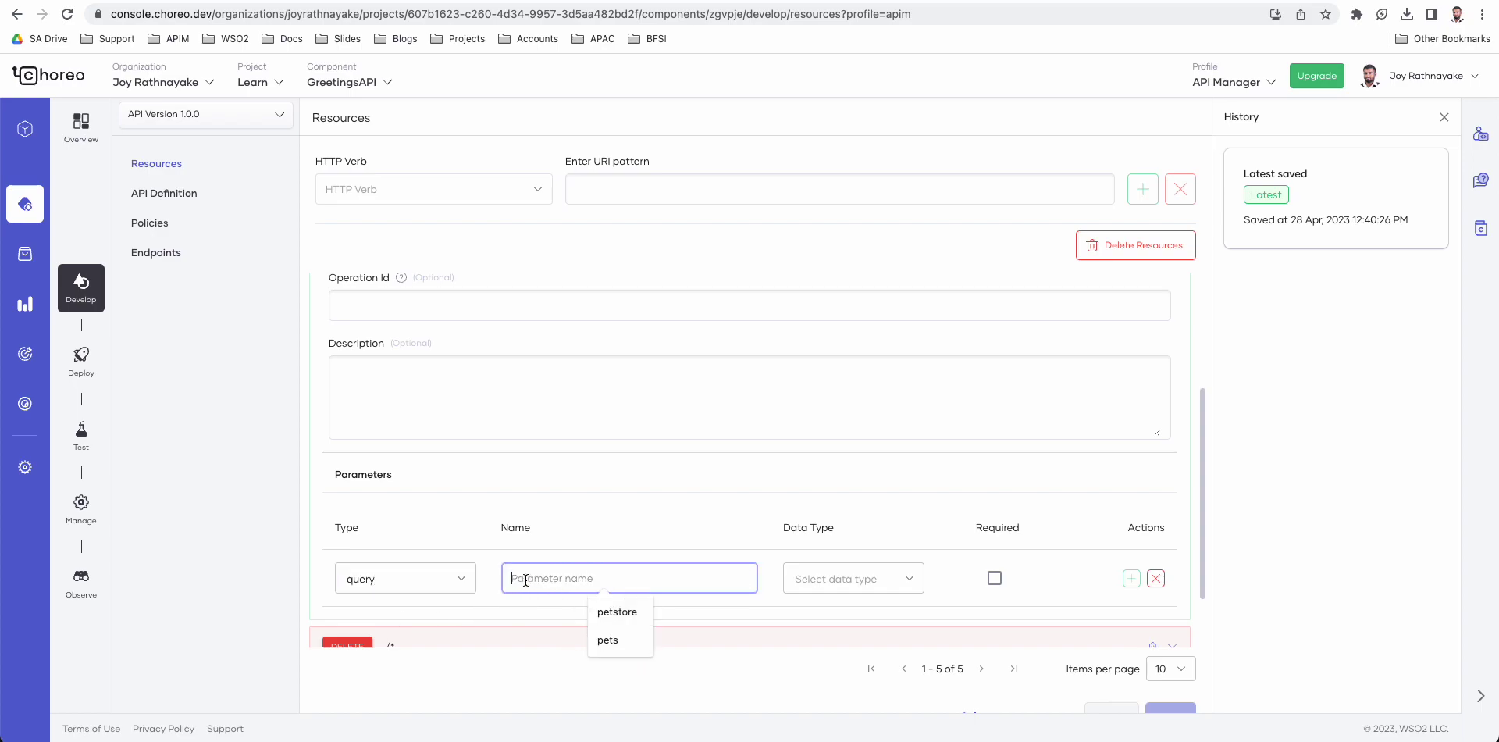
type("name")
key("Tab")
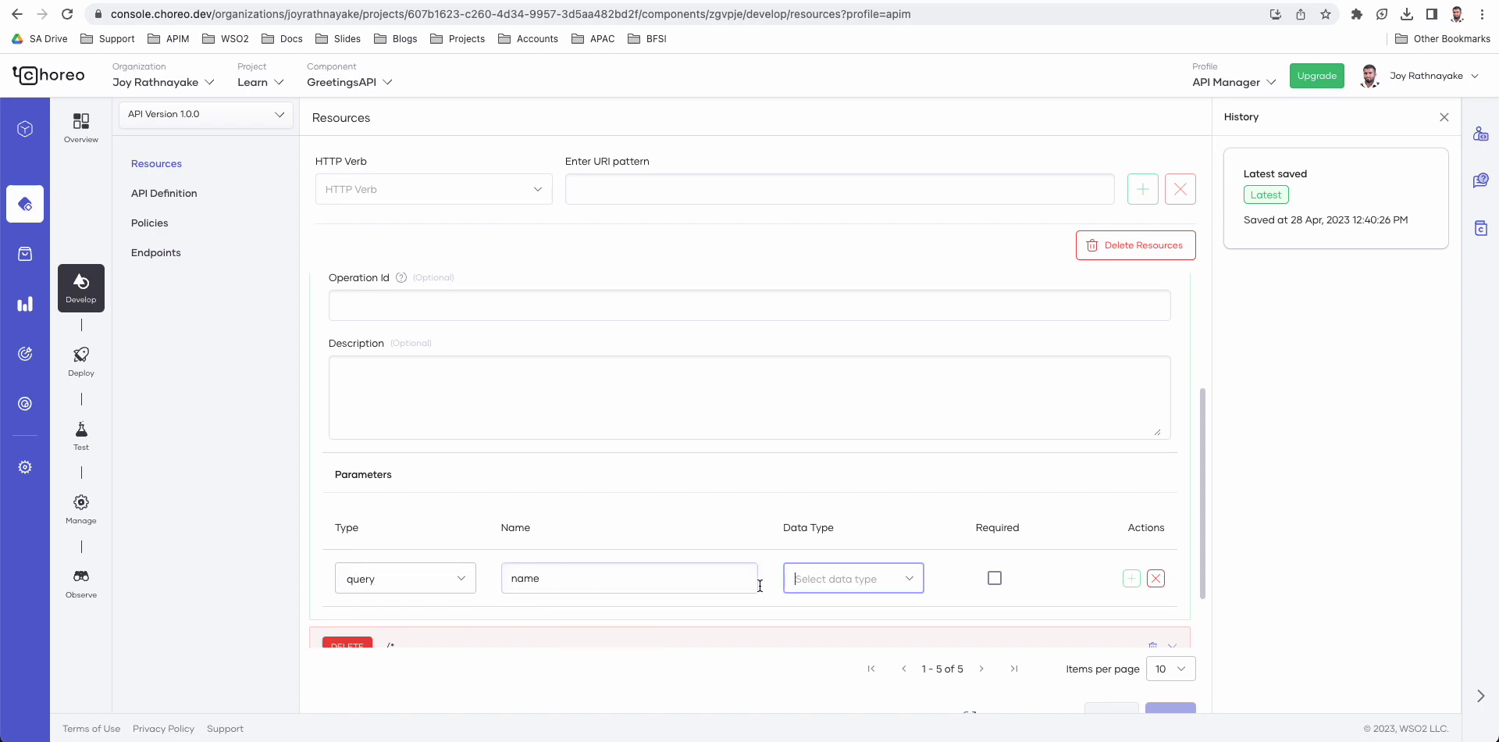
left_click(909, 579)
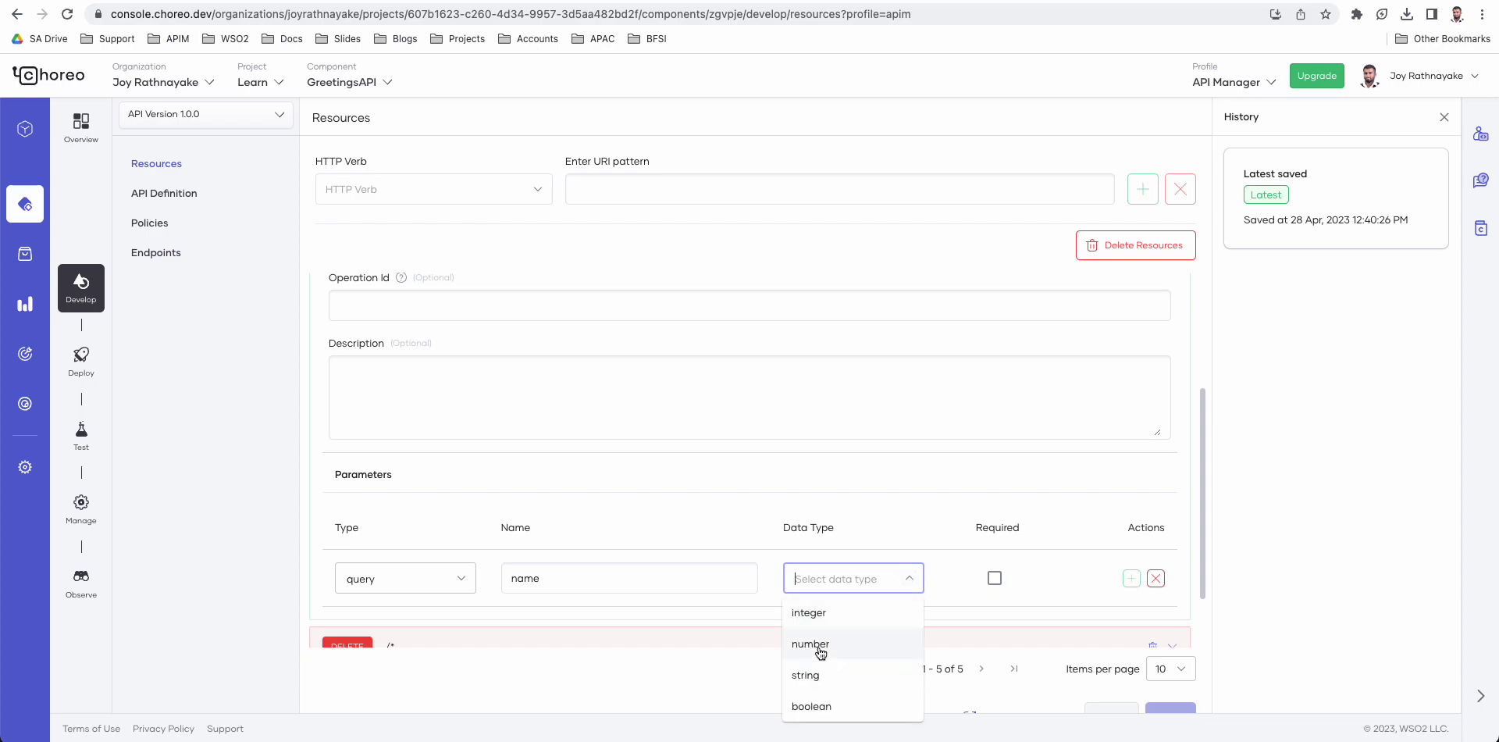
left_click(1158, 584)
left_click(1156, 579)
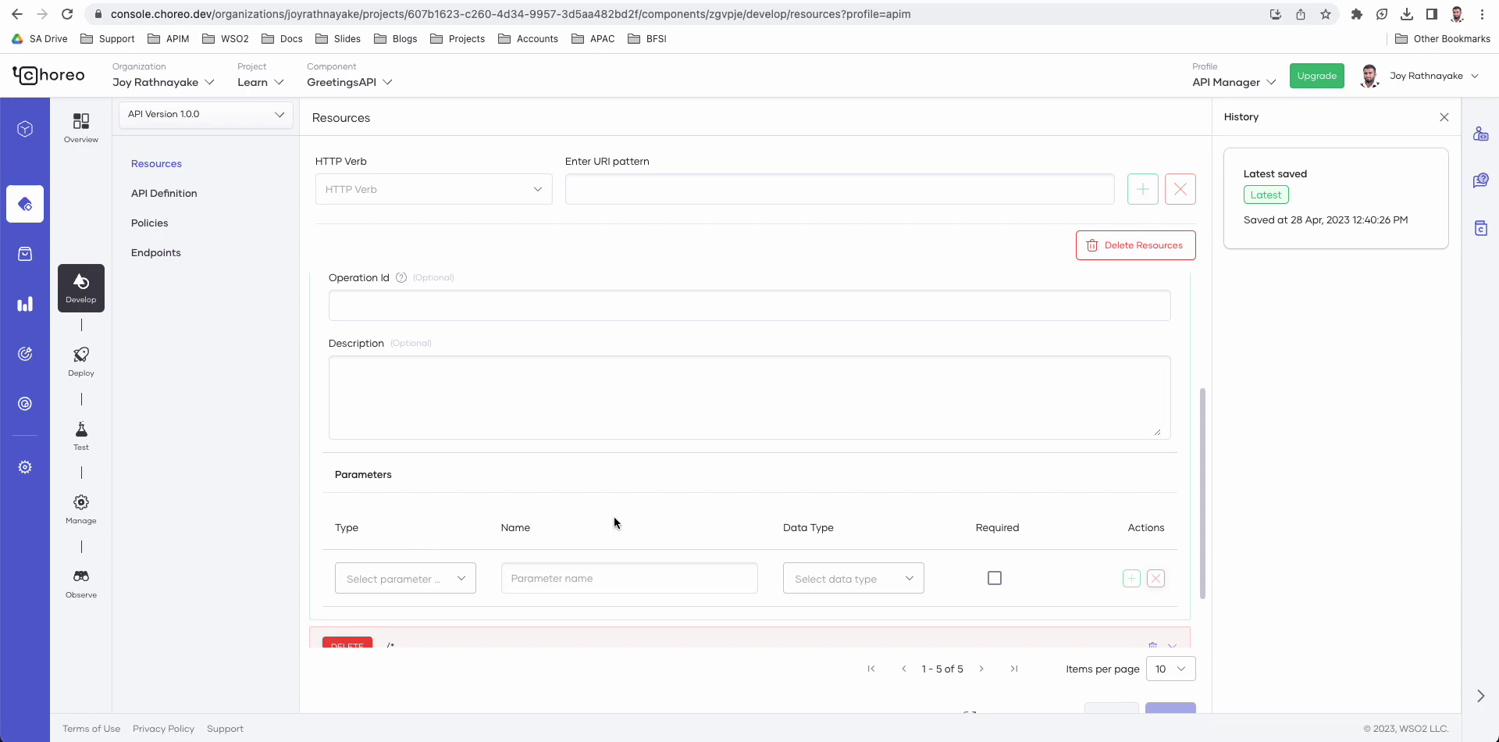
scroll(634, 528, "up", 3)
scroll(634, 529, "up", 1)
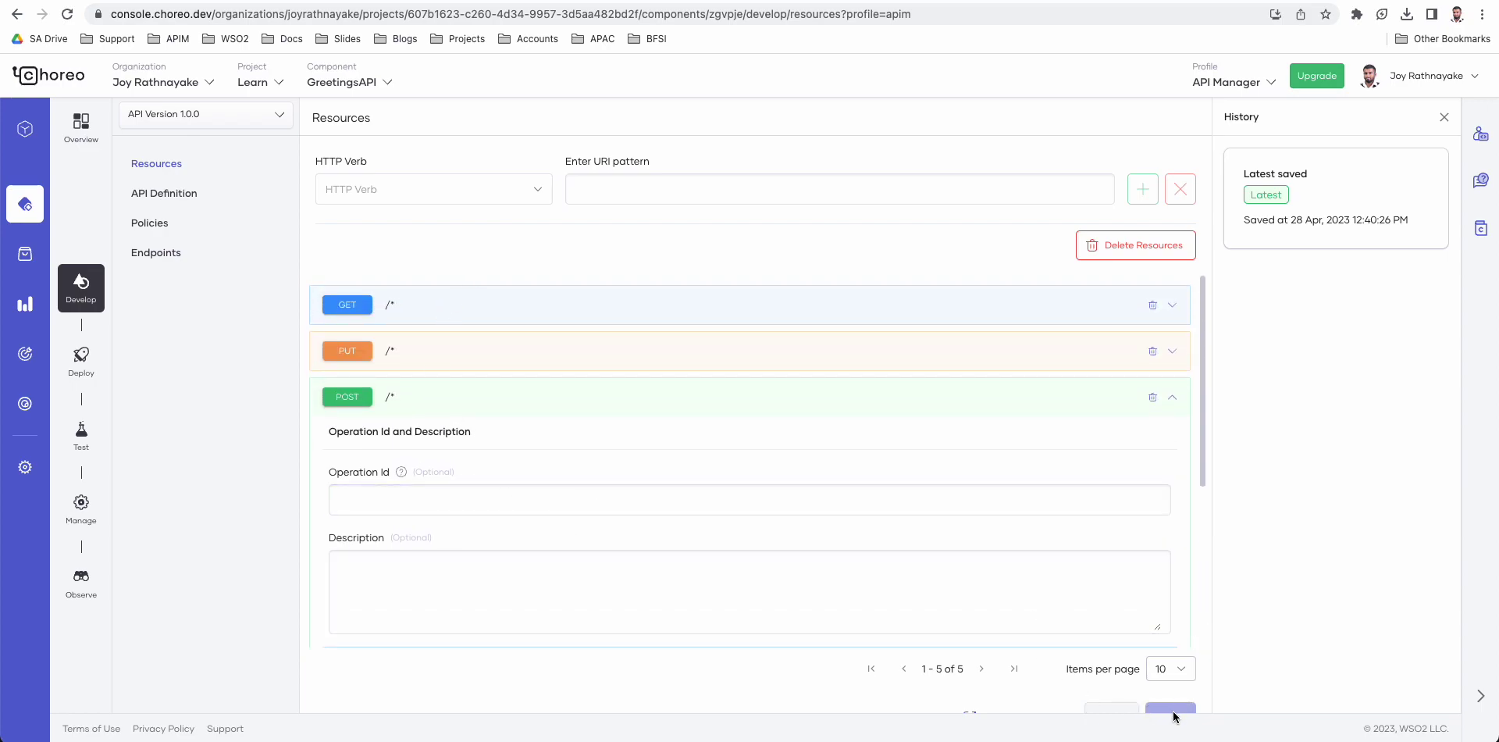
Step: View the API definition, and attach a Log Message (2.0.0) policy with payload and header logging to the GET request flow
left_click(153, 197)
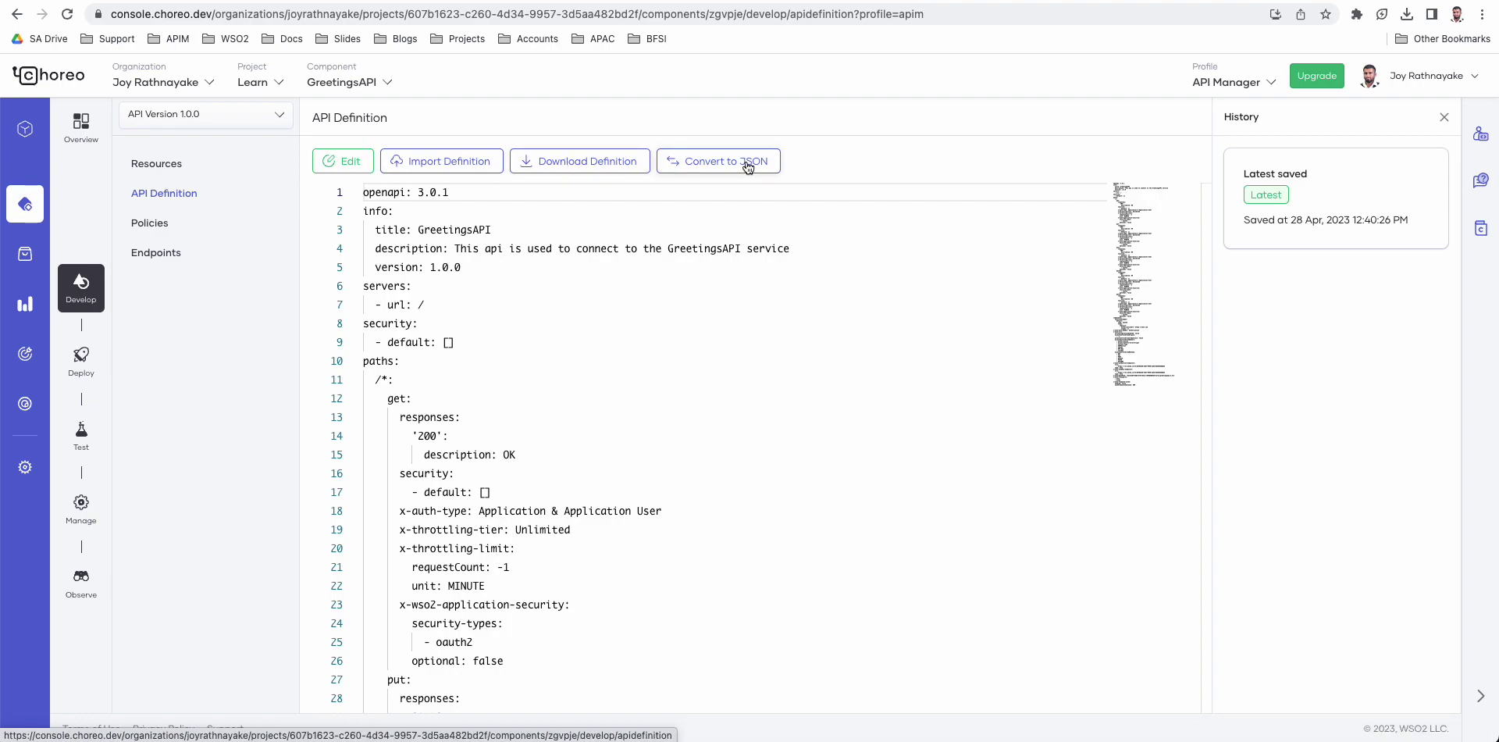
left_click(161, 225)
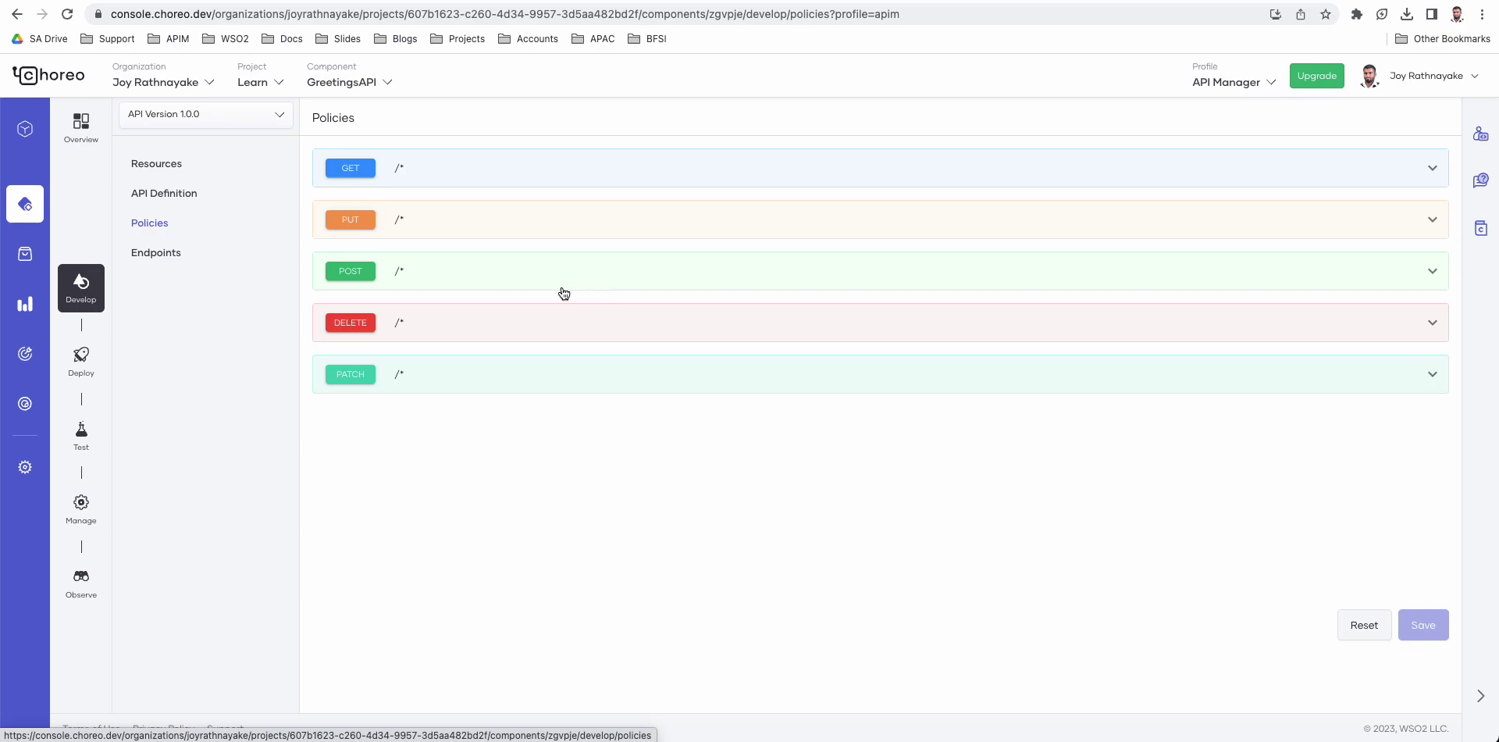
left_click(435, 169)
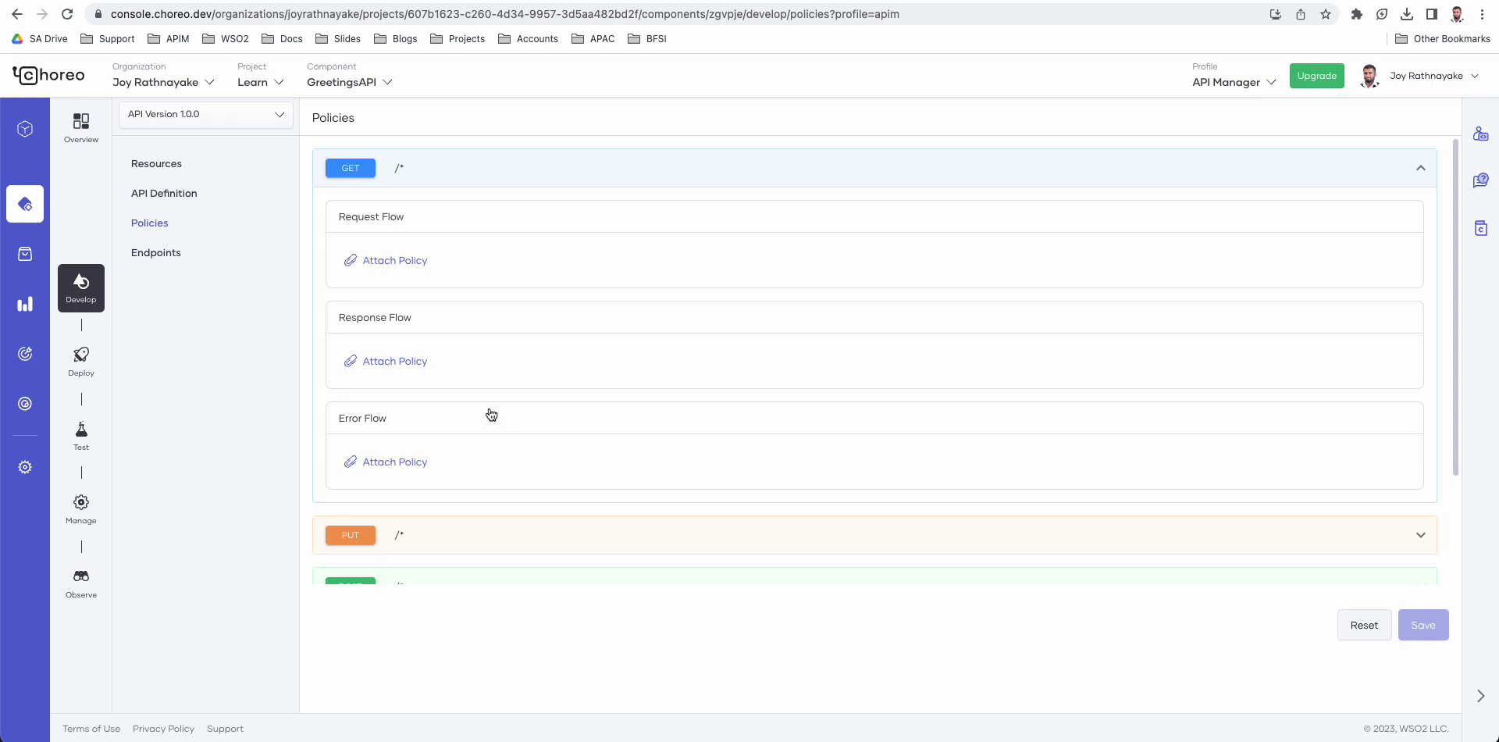
left_click(397, 266)
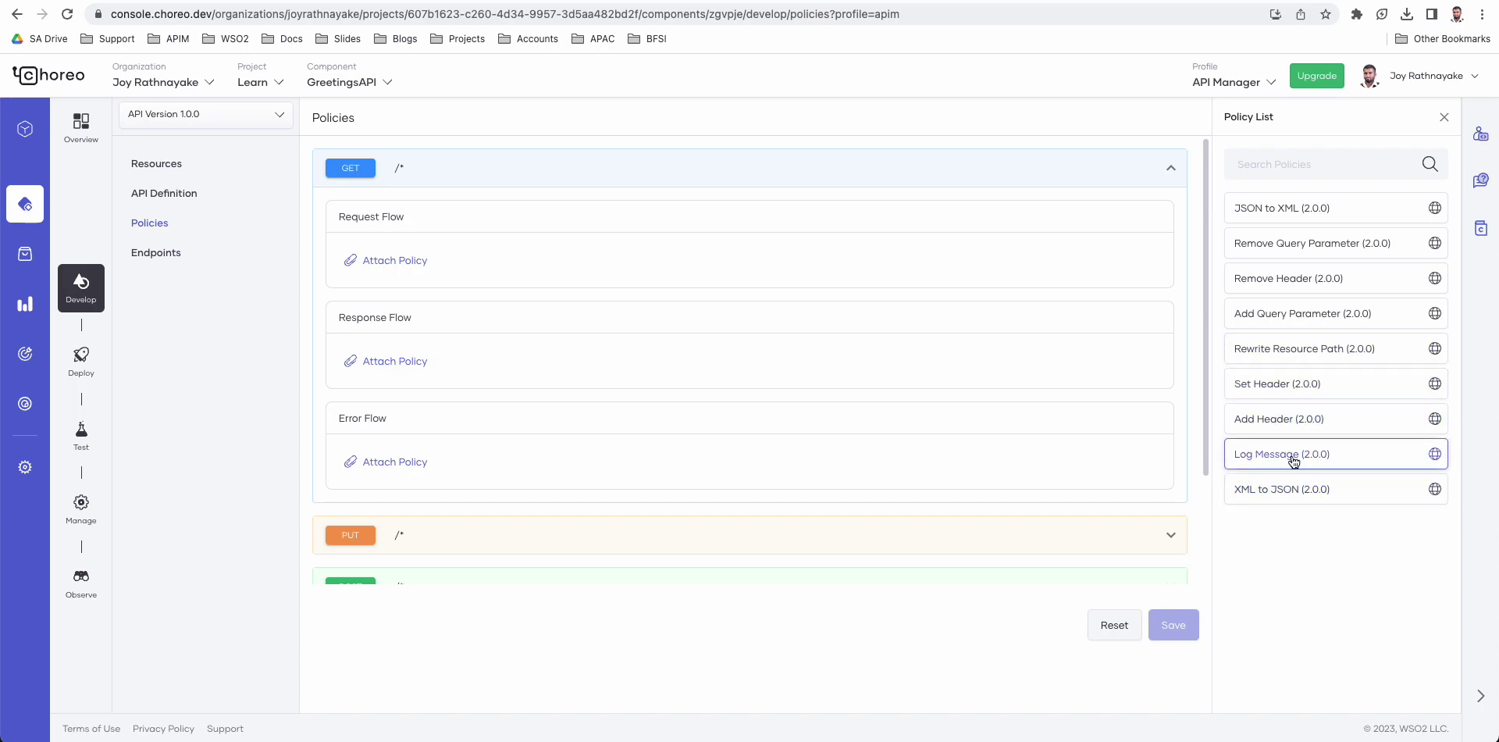
left_click(1269, 459)
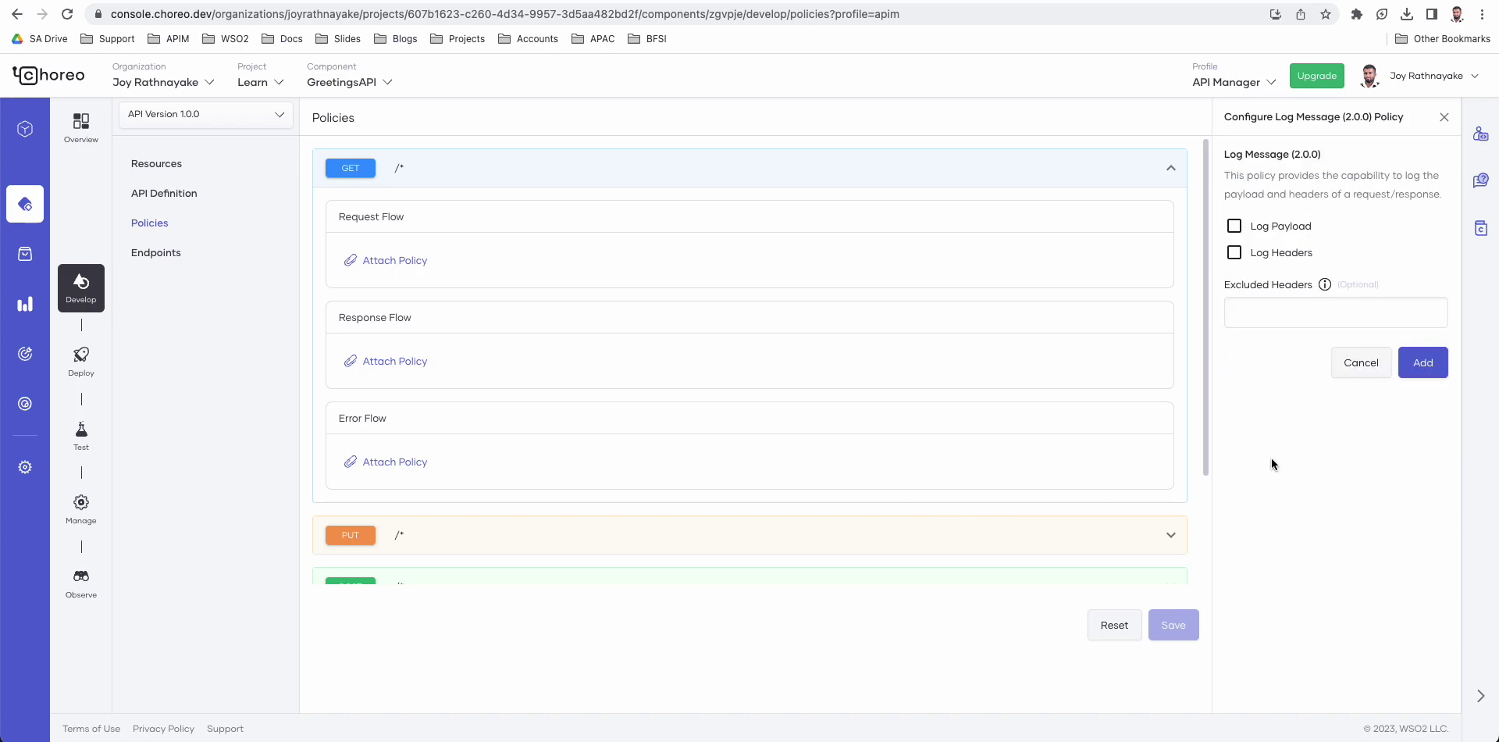
left_click(1233, 226)
left_click(1233, 253)
left_click(1423, 367)
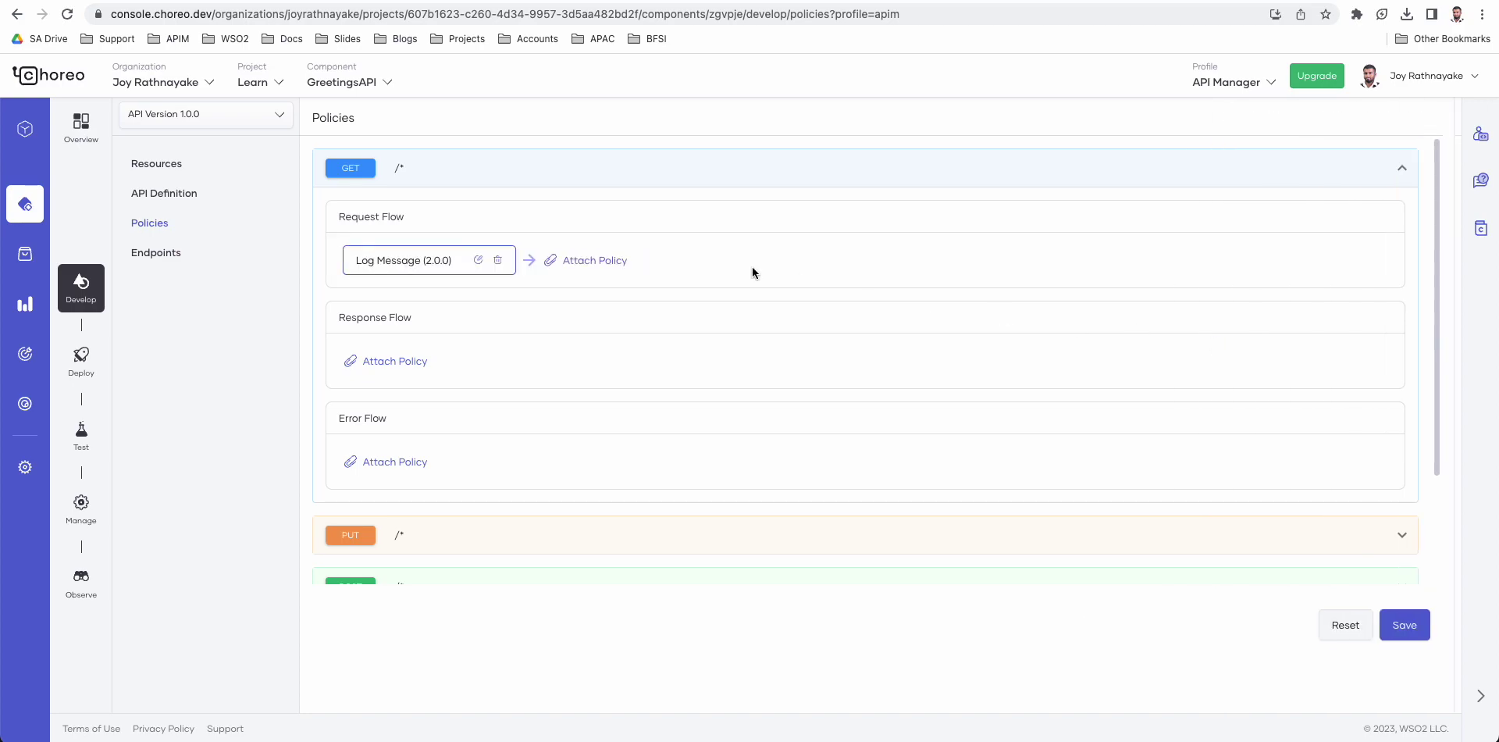
Step: Save the API's policy changes and open its endpoint settings
left_click(582, 264)
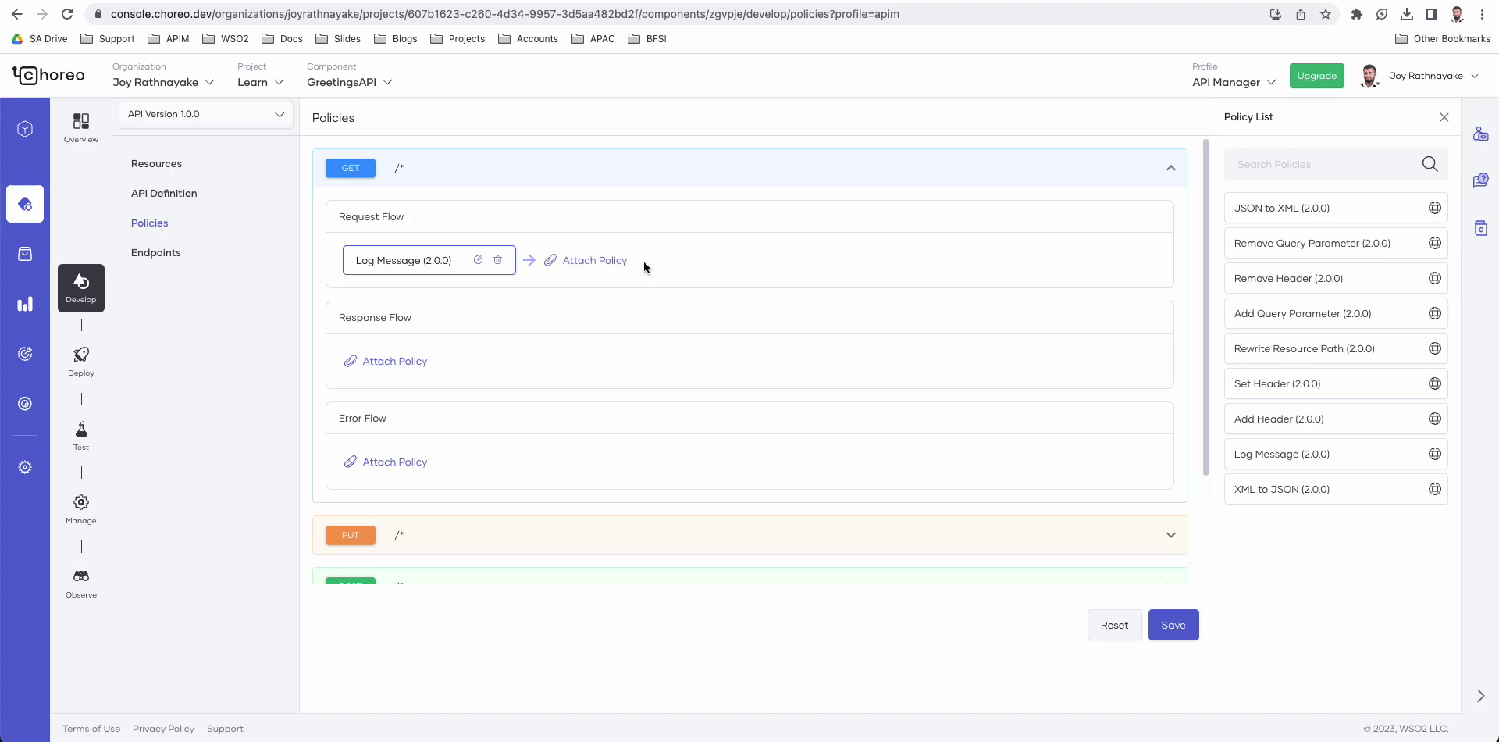
left_click(1180, 626)
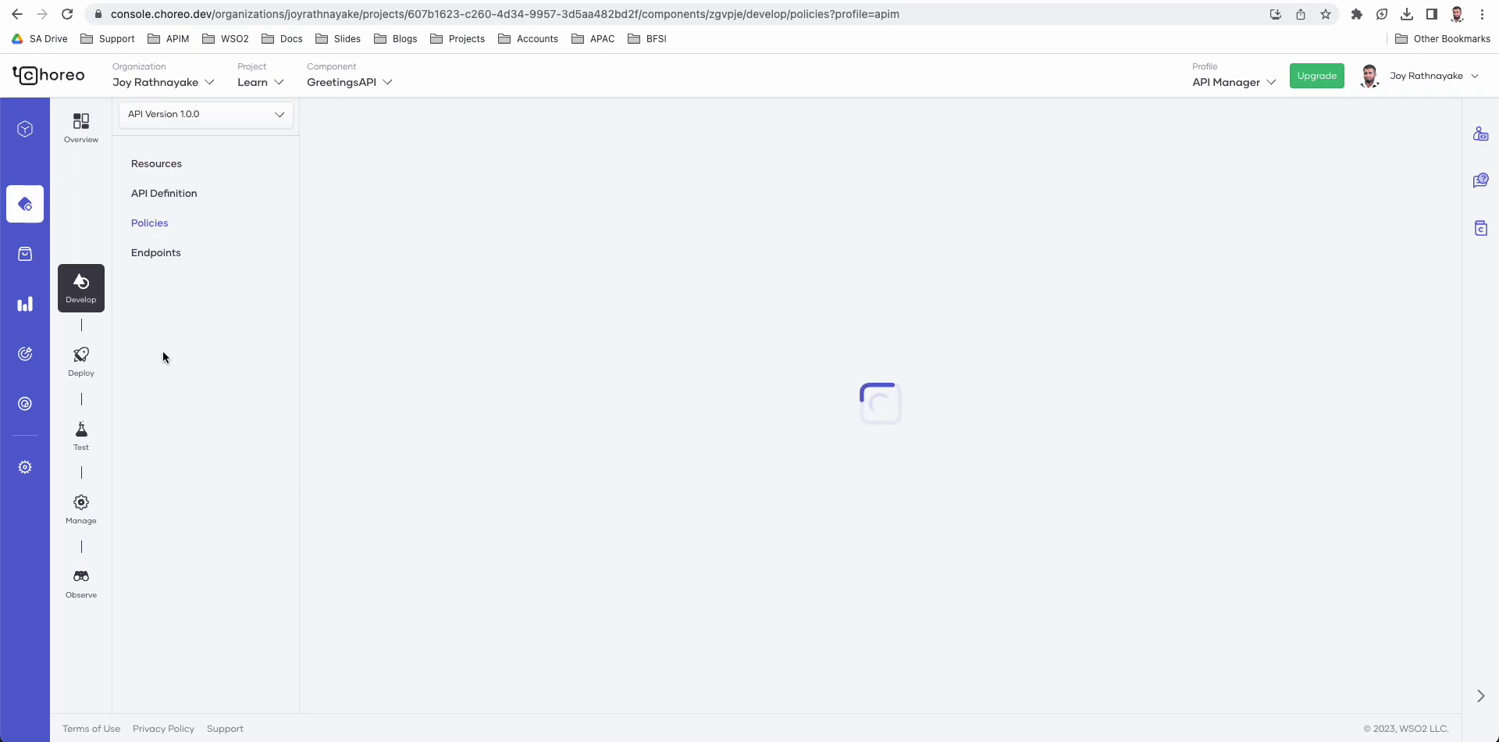
left_click(160, 257)
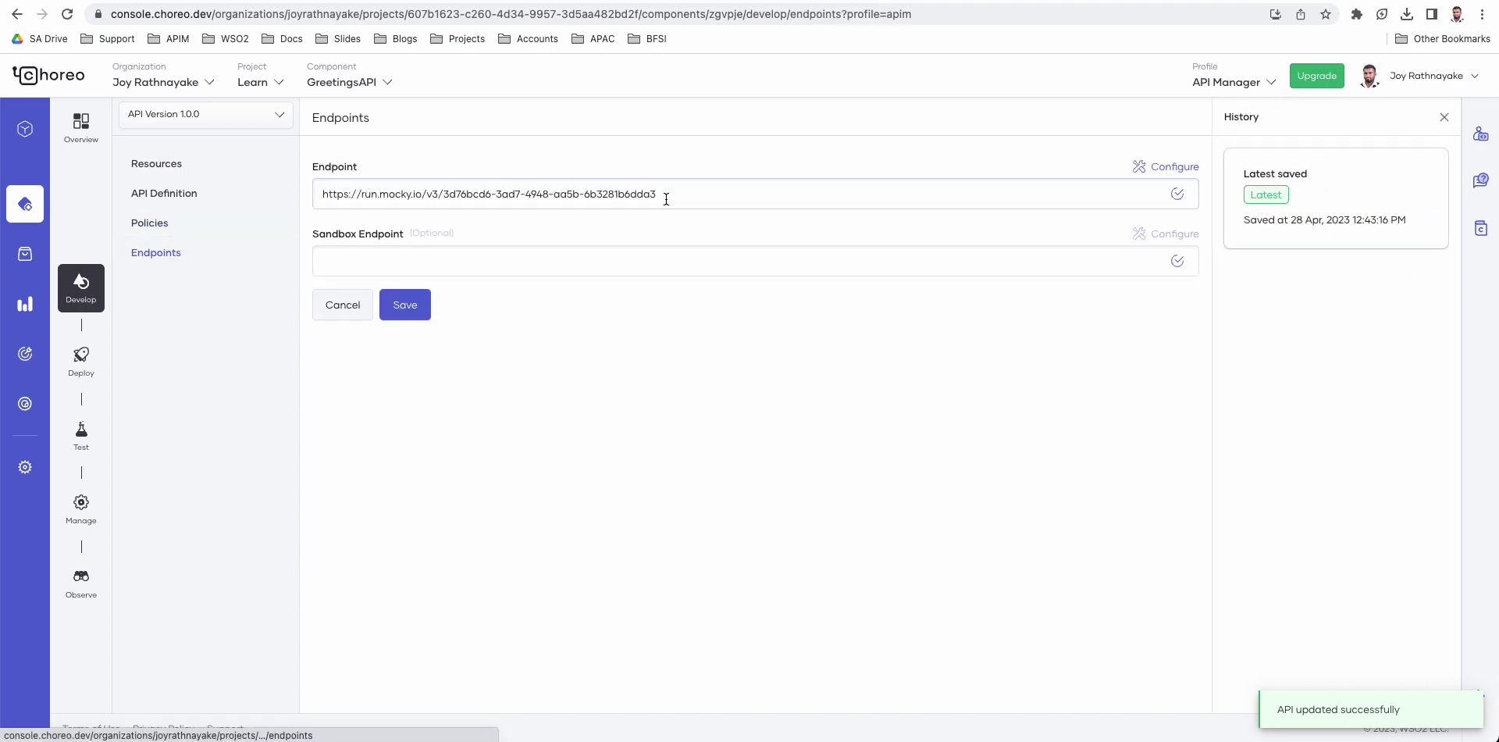
Step: Review the GreetingsAPI's endpoint settings, resources, API definition and policies
left_click(426, 253)
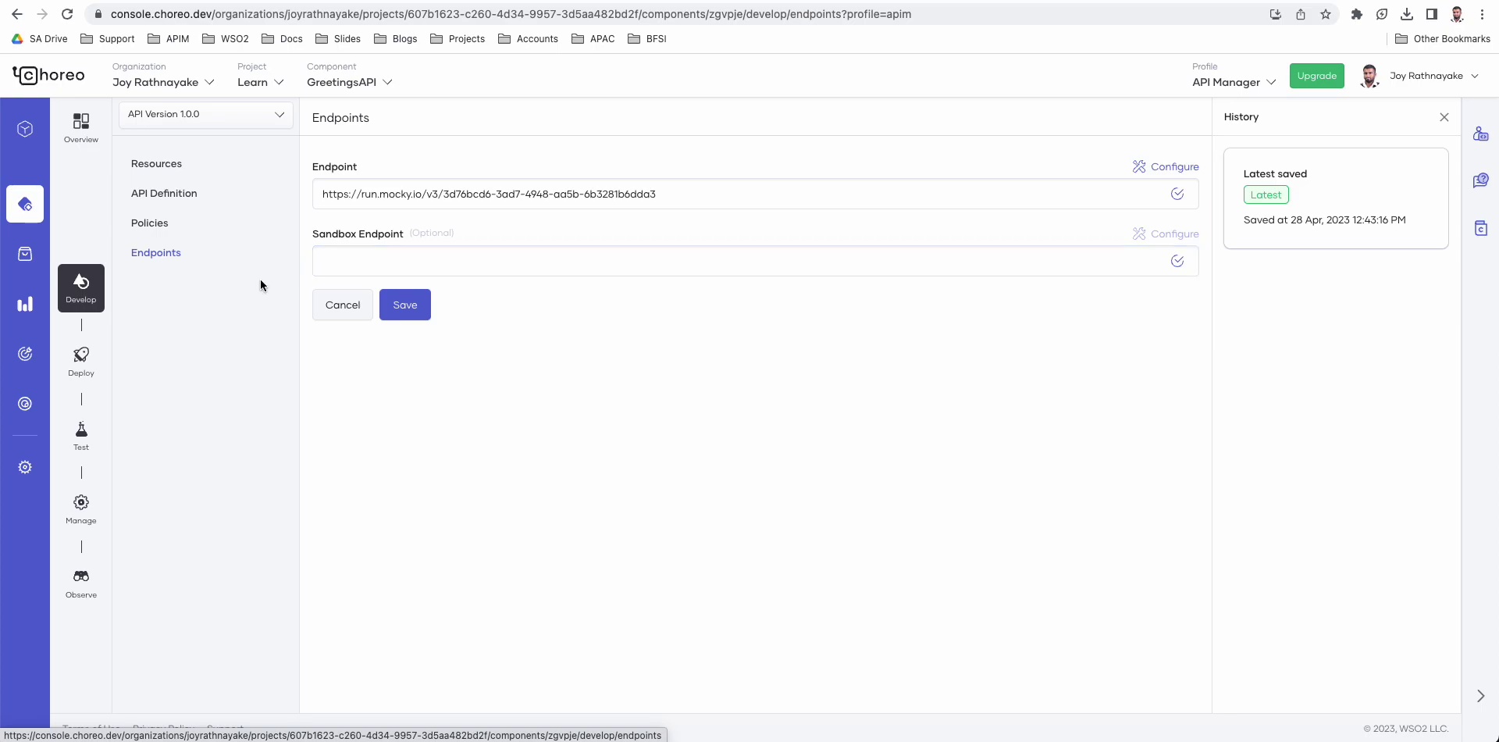
left_click(168, 168)
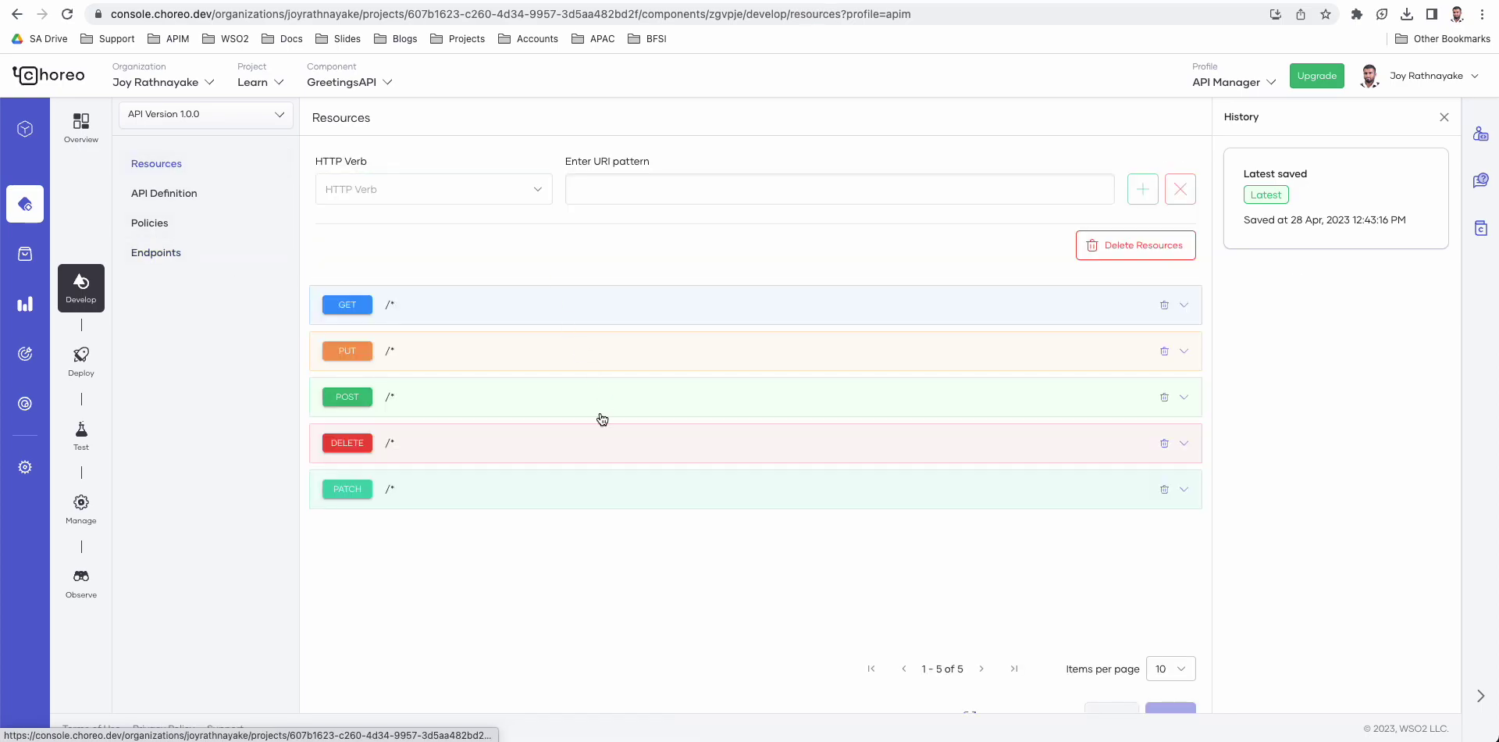
left_click(168, 196)
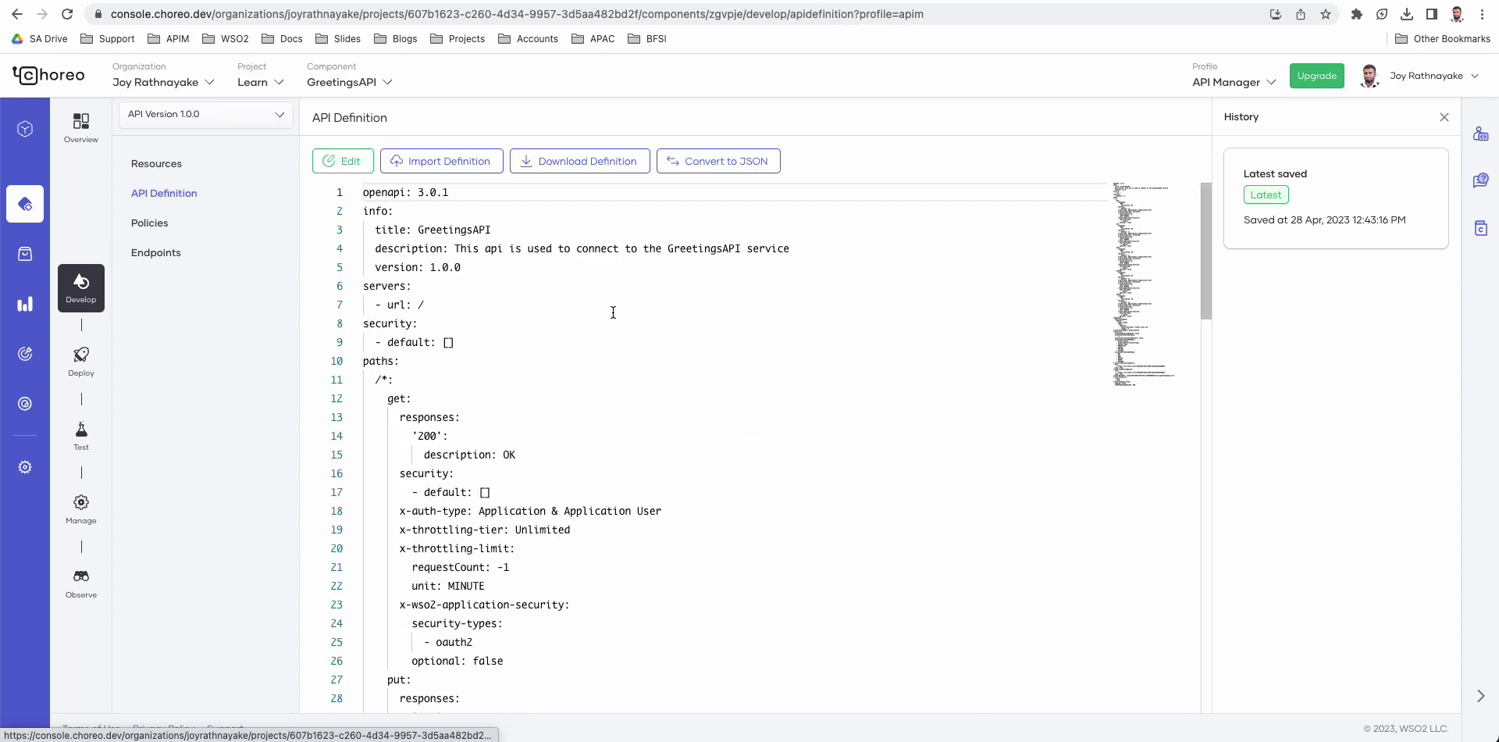
left_click(150, 223)
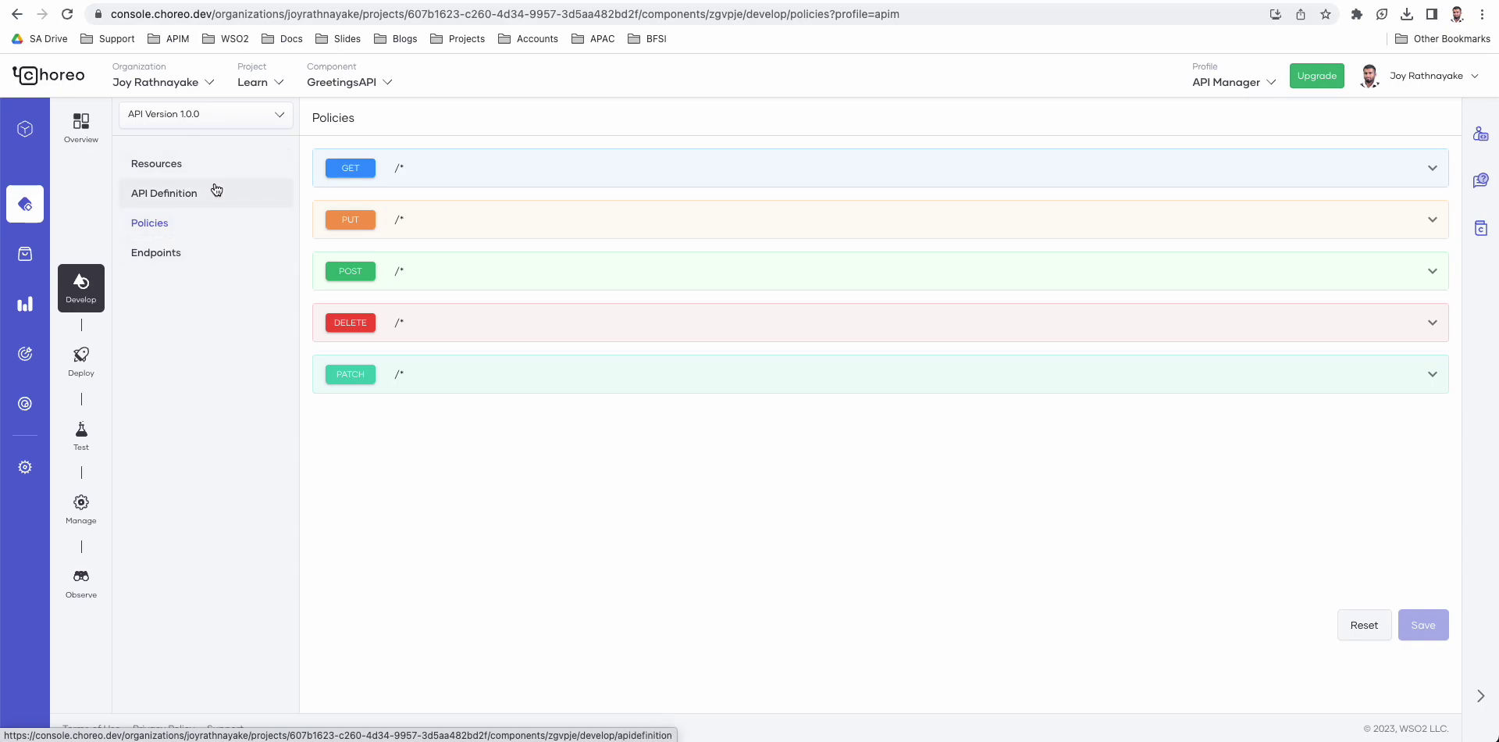
Step: Deploy GreetingsAPI version 1.0.0 to the Development environment, keeping the configured mocky.io endpoint and an empty sandbox endpoint
left_click(81, 372)
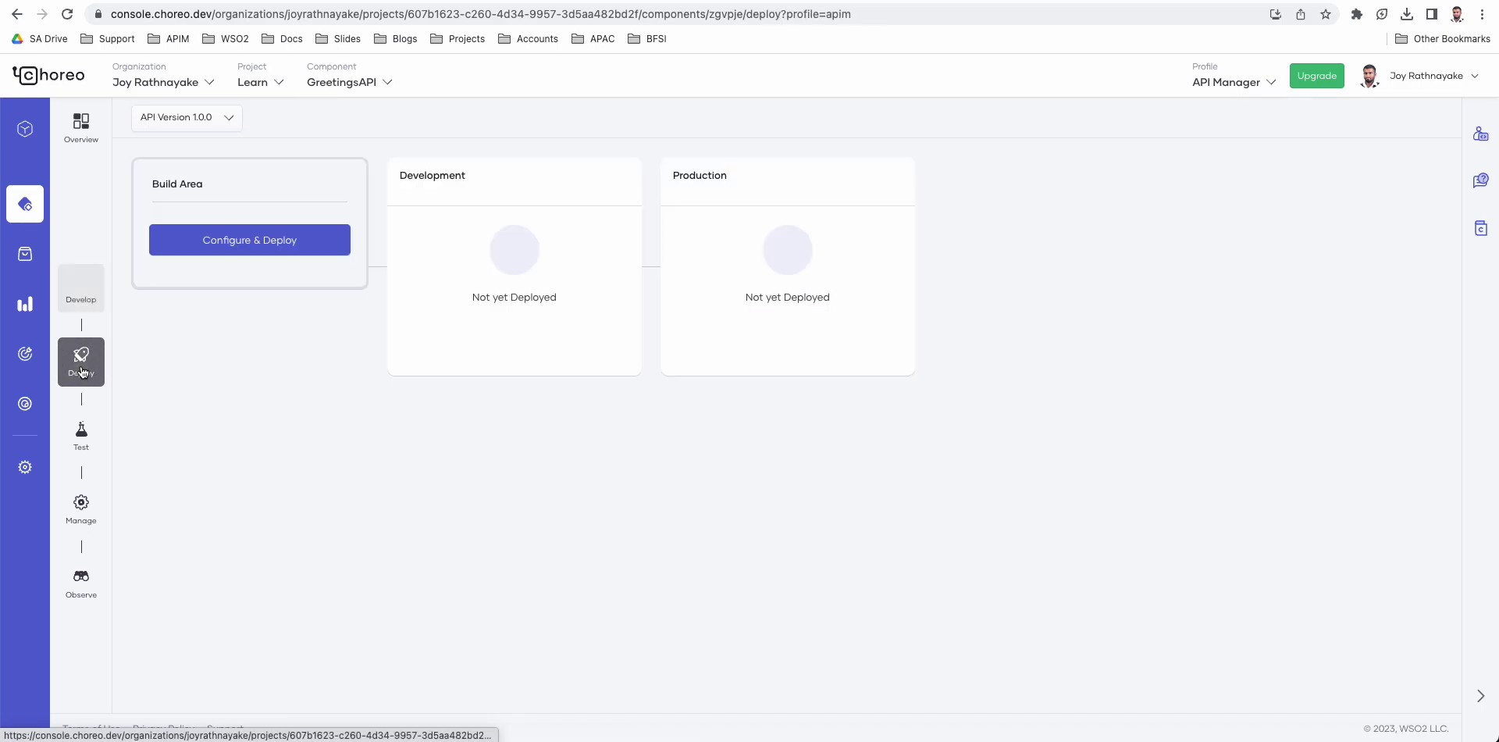
left_click(244, 240)
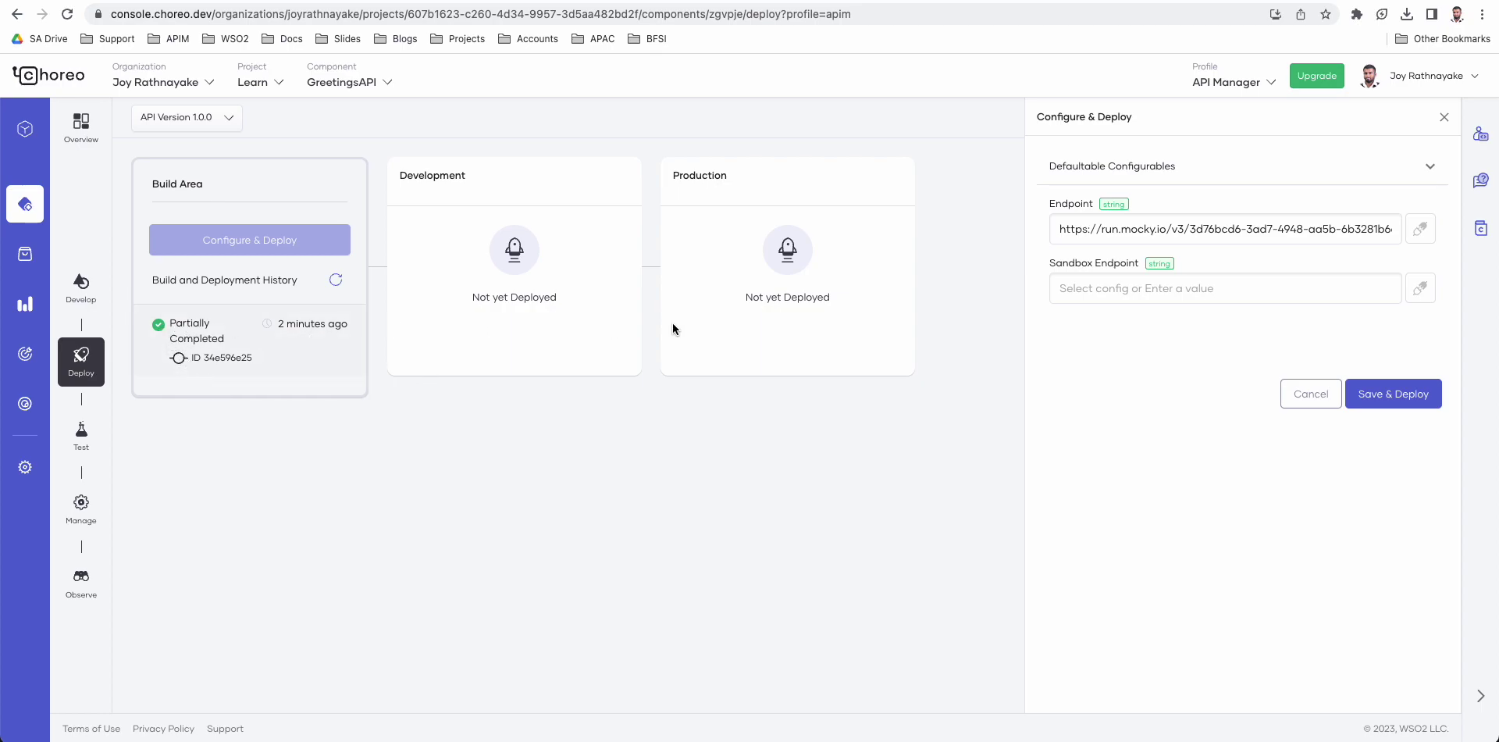
left_click(1105, 234)
left_click(1388, 400)
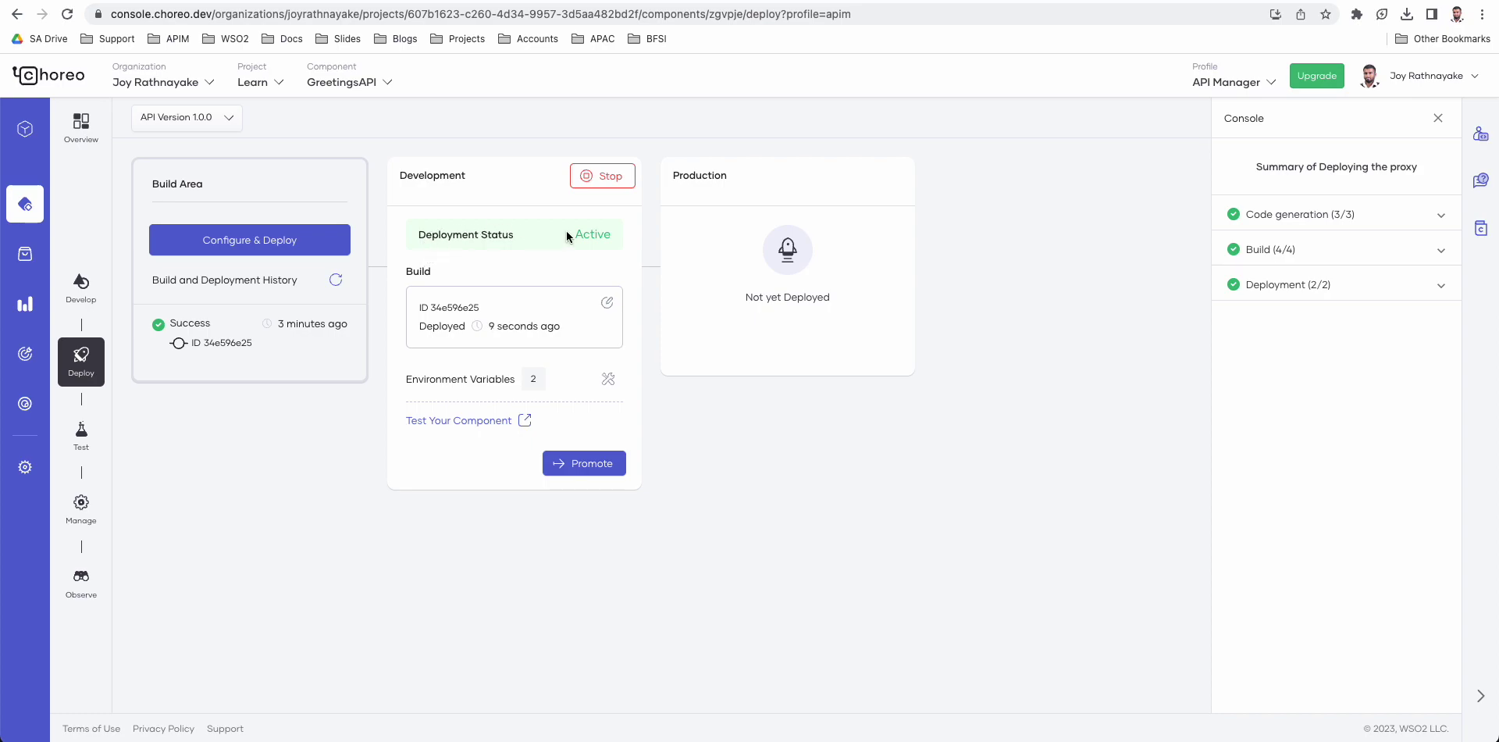
mouse_move(586, 232)
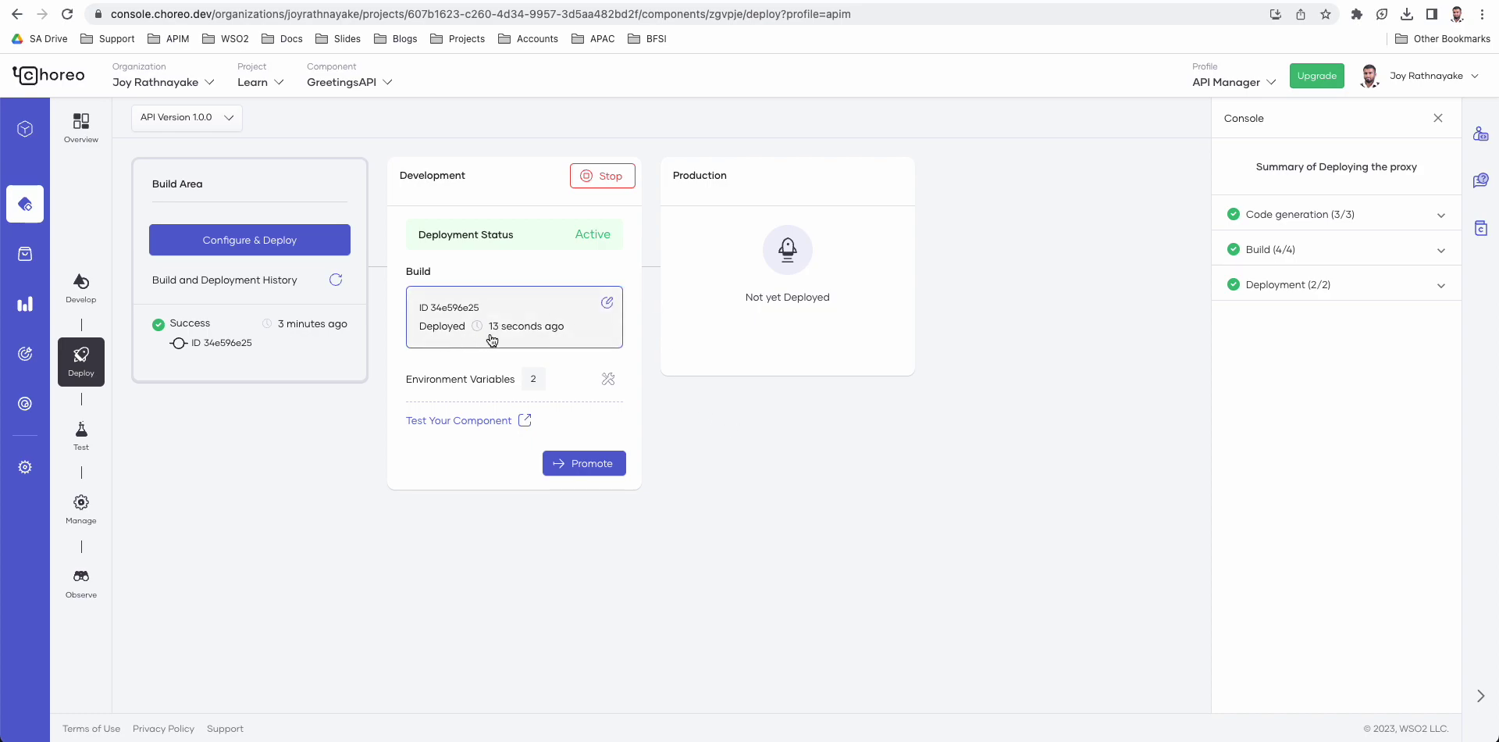
mouse_move(492, 340)
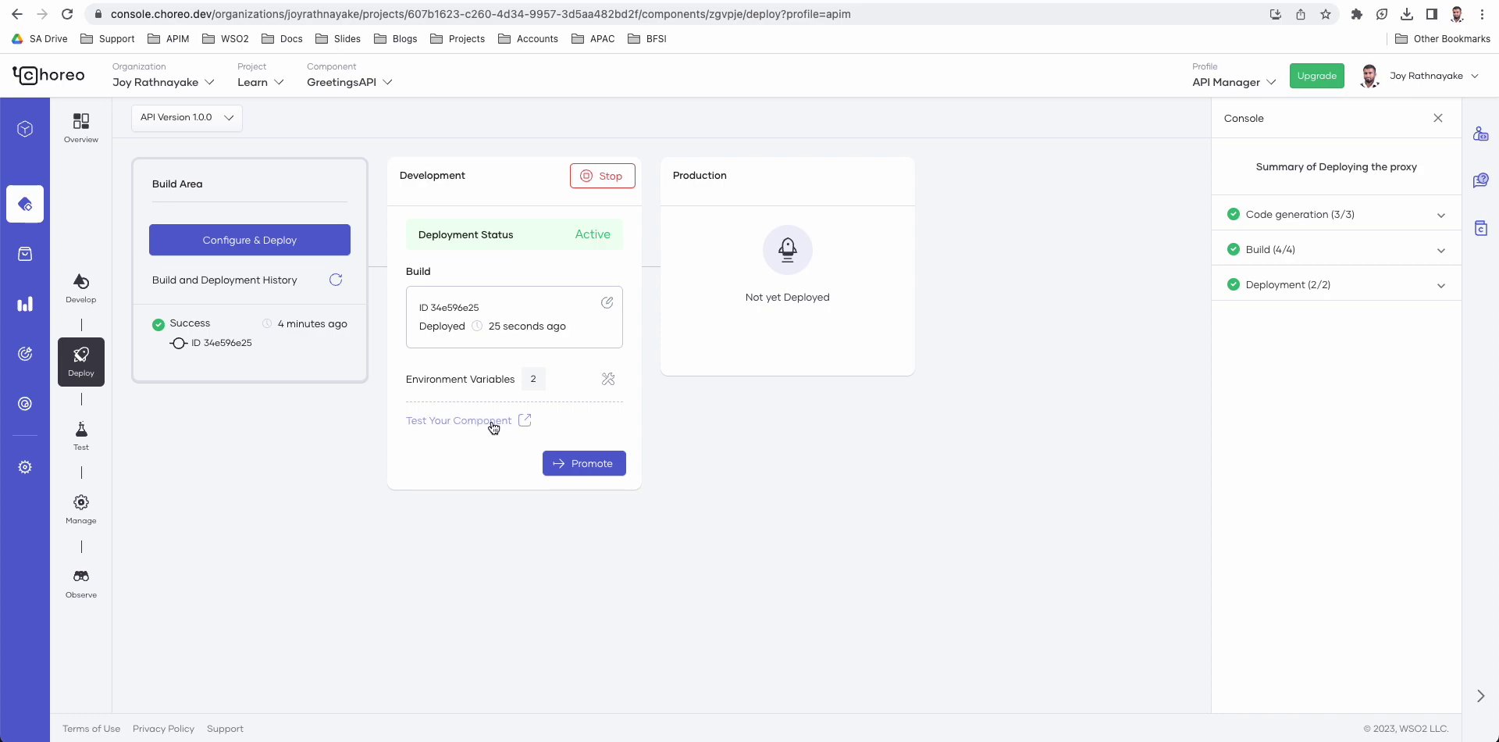
Step: Test the GET /* resource in the OpenAPI console against the Development environment and examine the response body
left_click(83, 439)
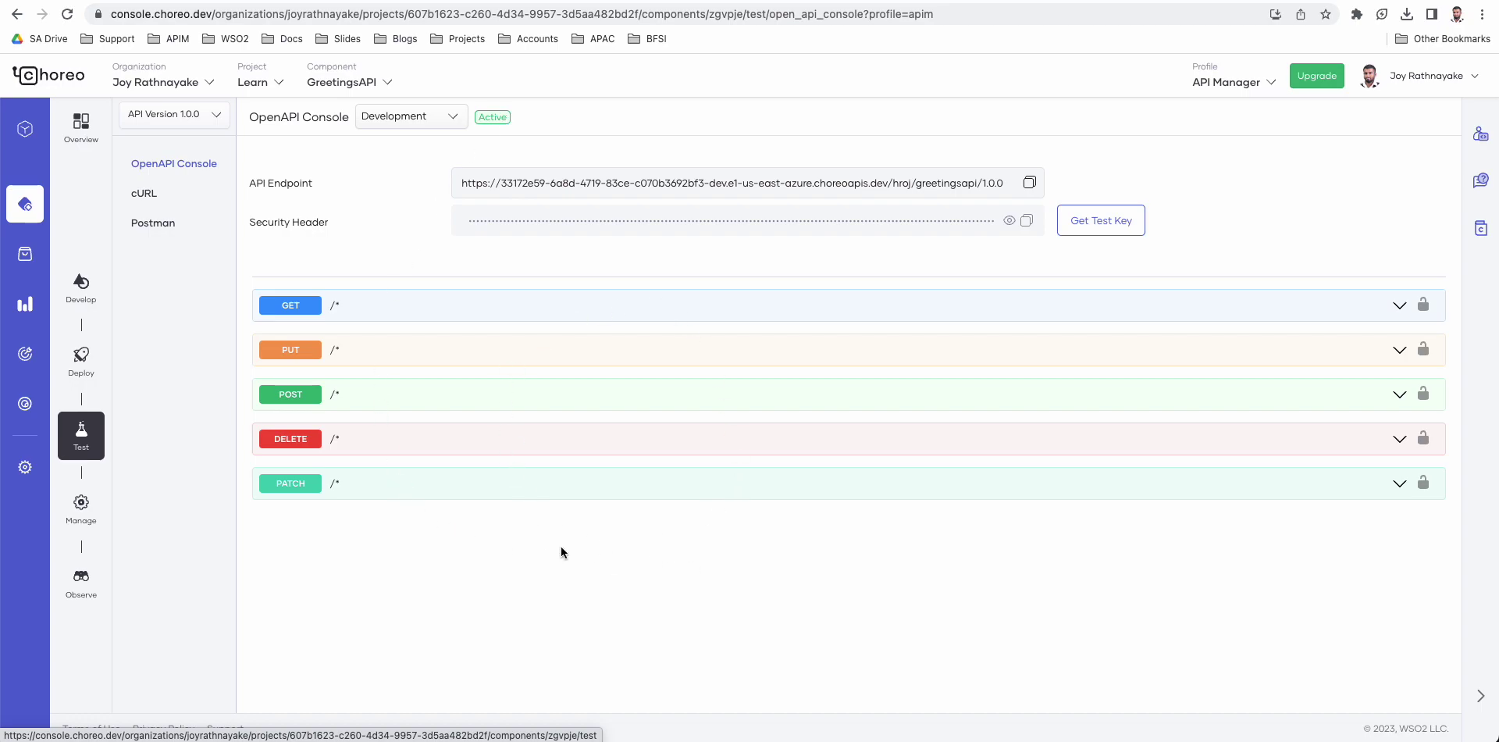
left_click(611, 315)
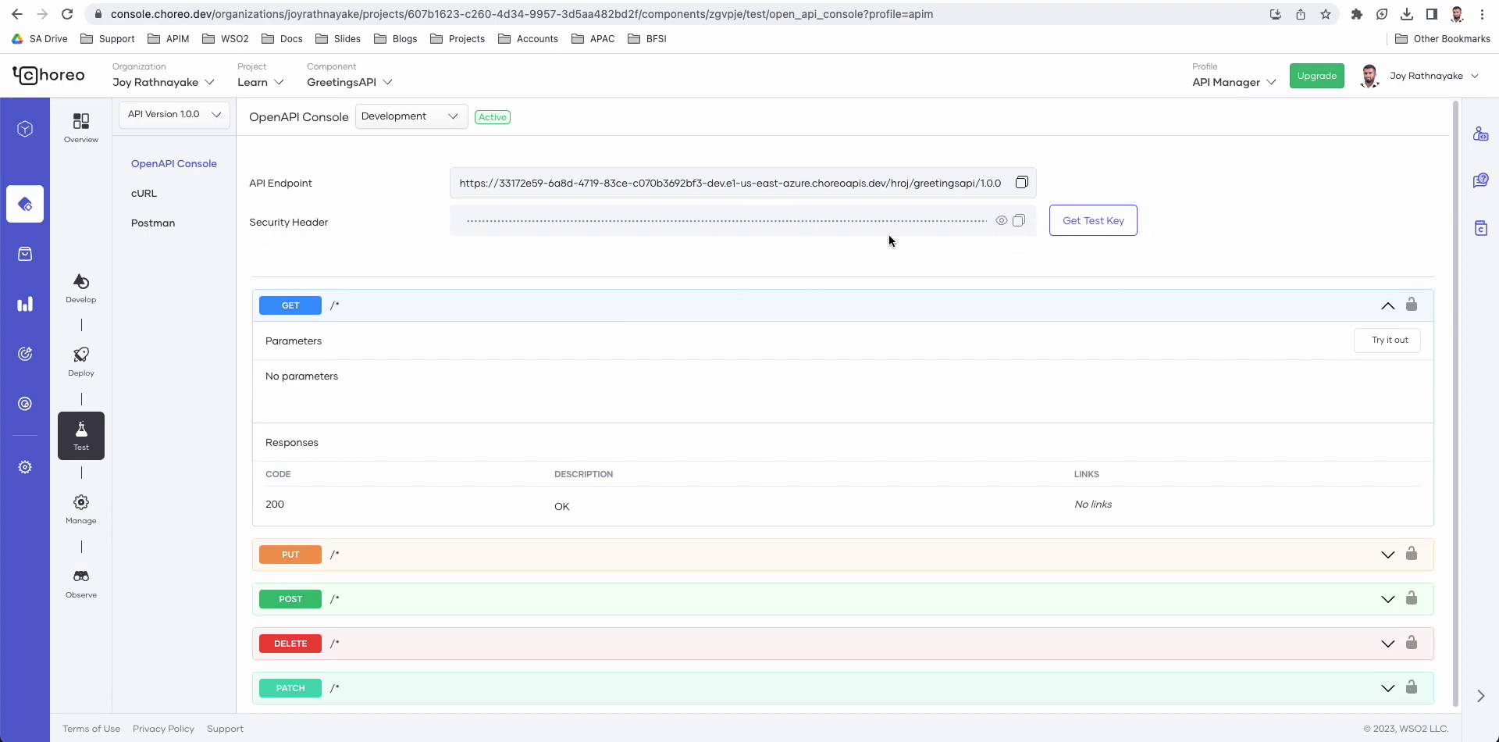
left_click(1403, 350)
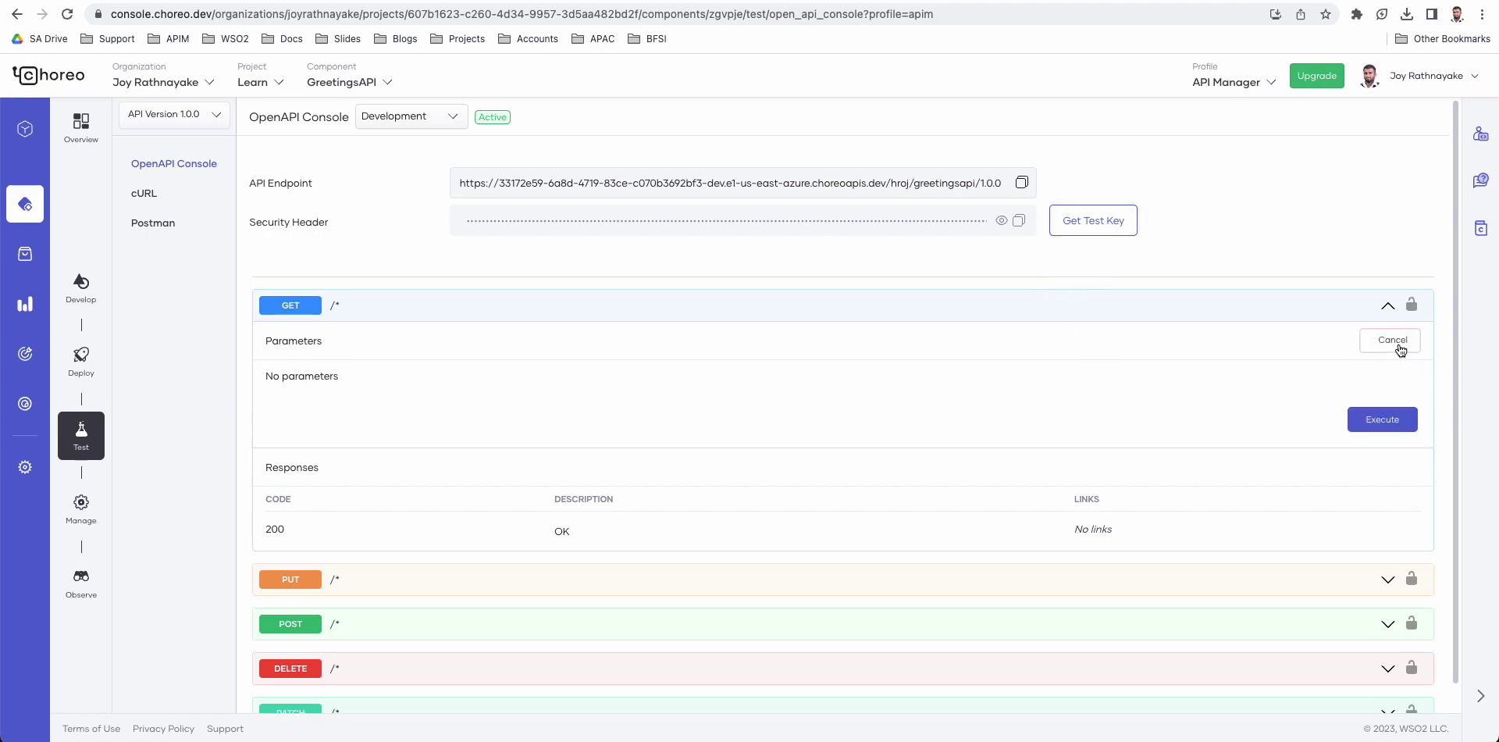
left_click(1376, 420)
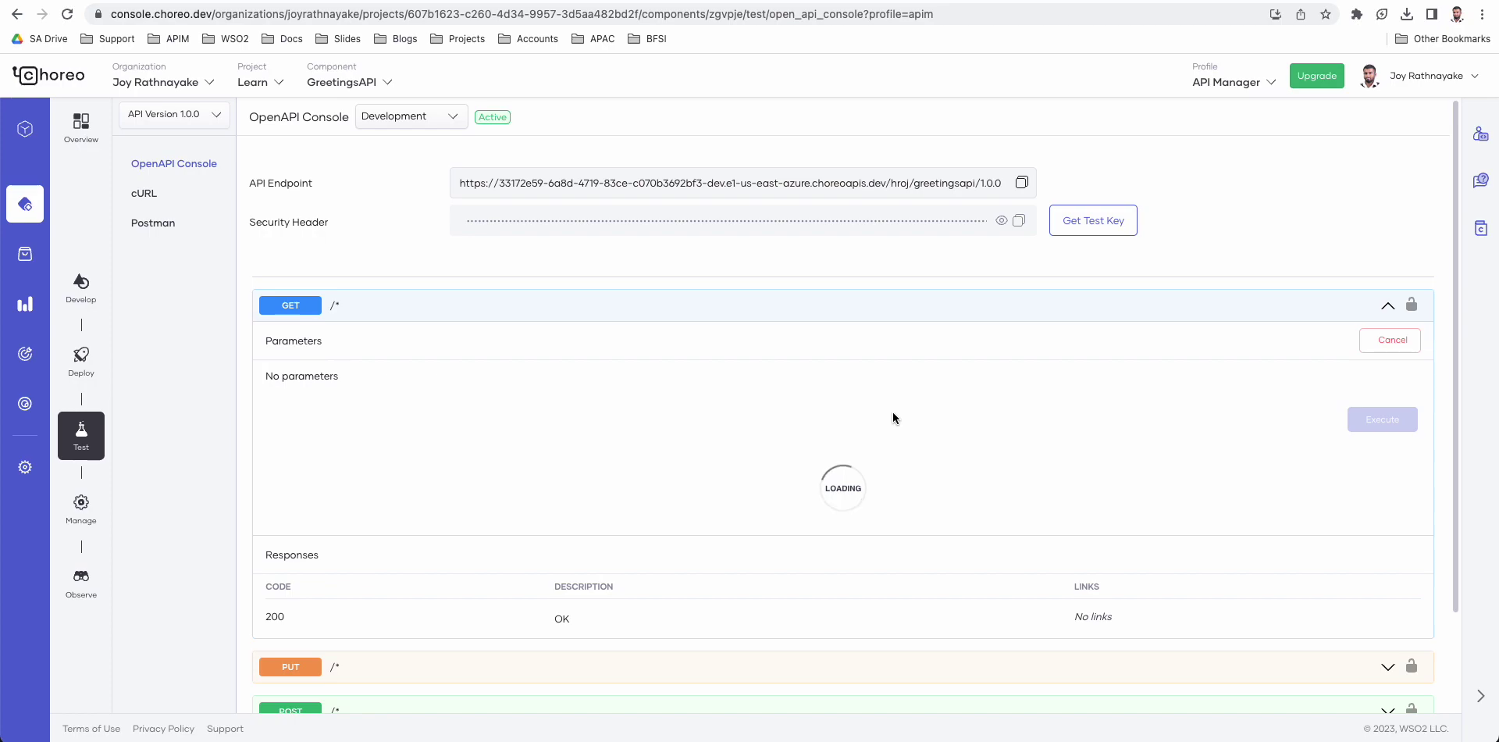
scroll(718, 413, "down", 5)
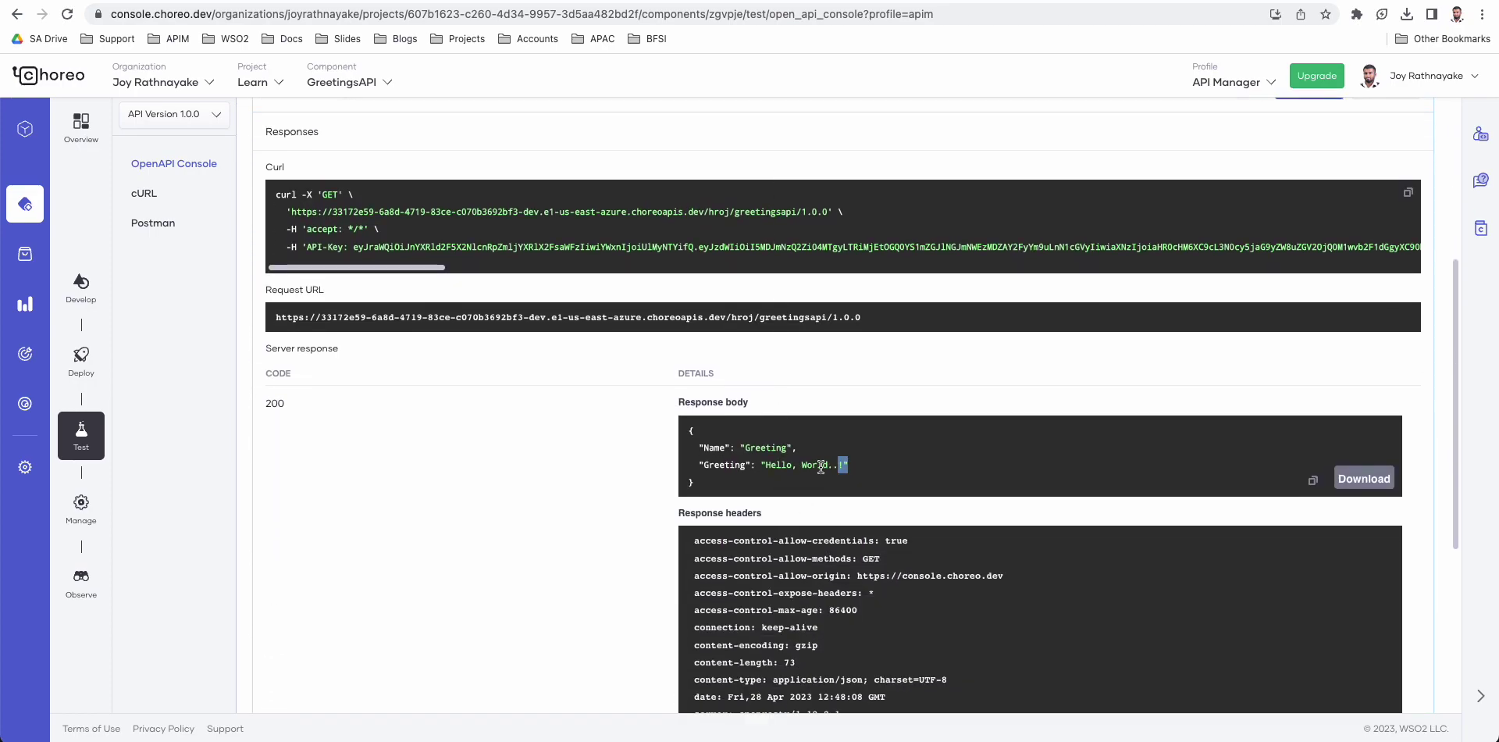
left_click_drag(829, 466, 698, 449)
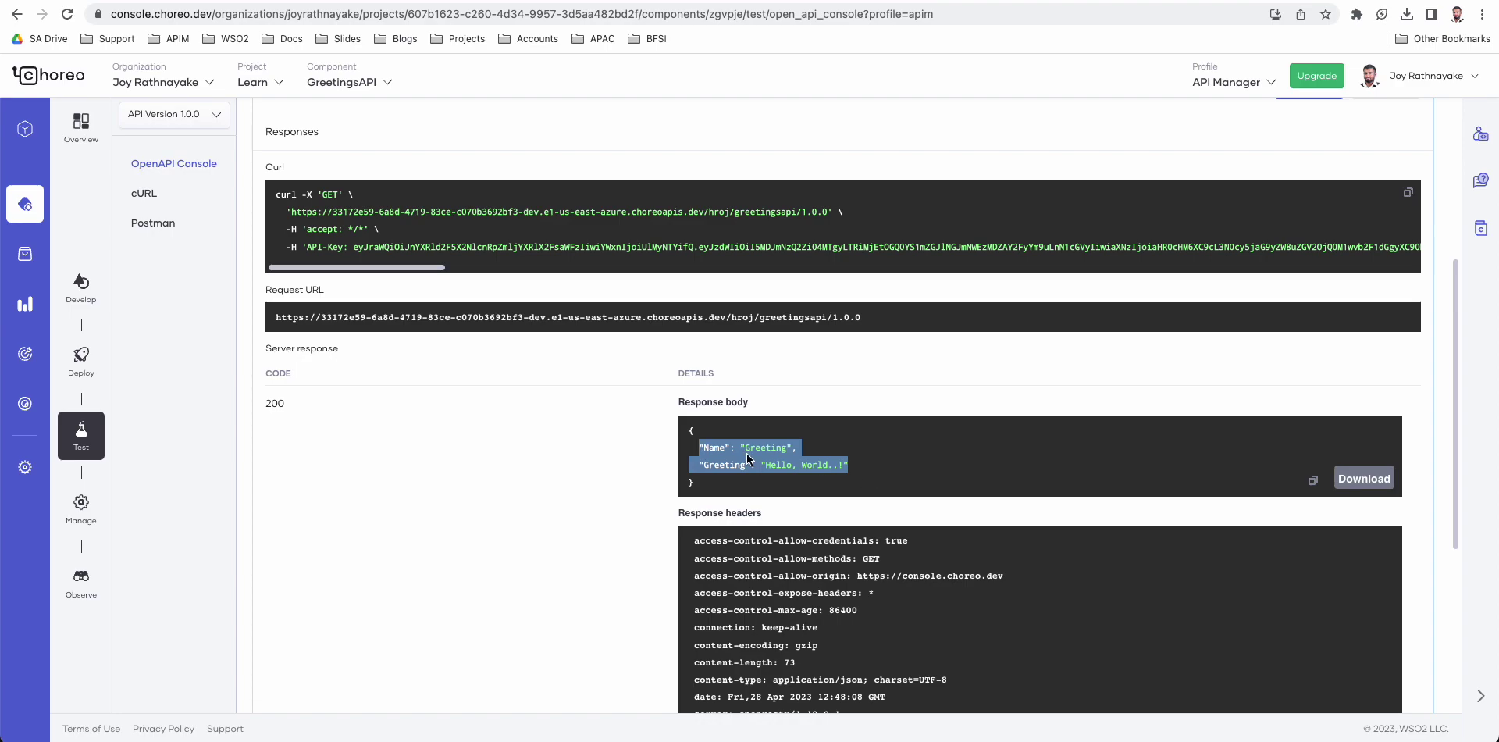
left_click(747, 457)
scroll(795, 464, "up", 1)
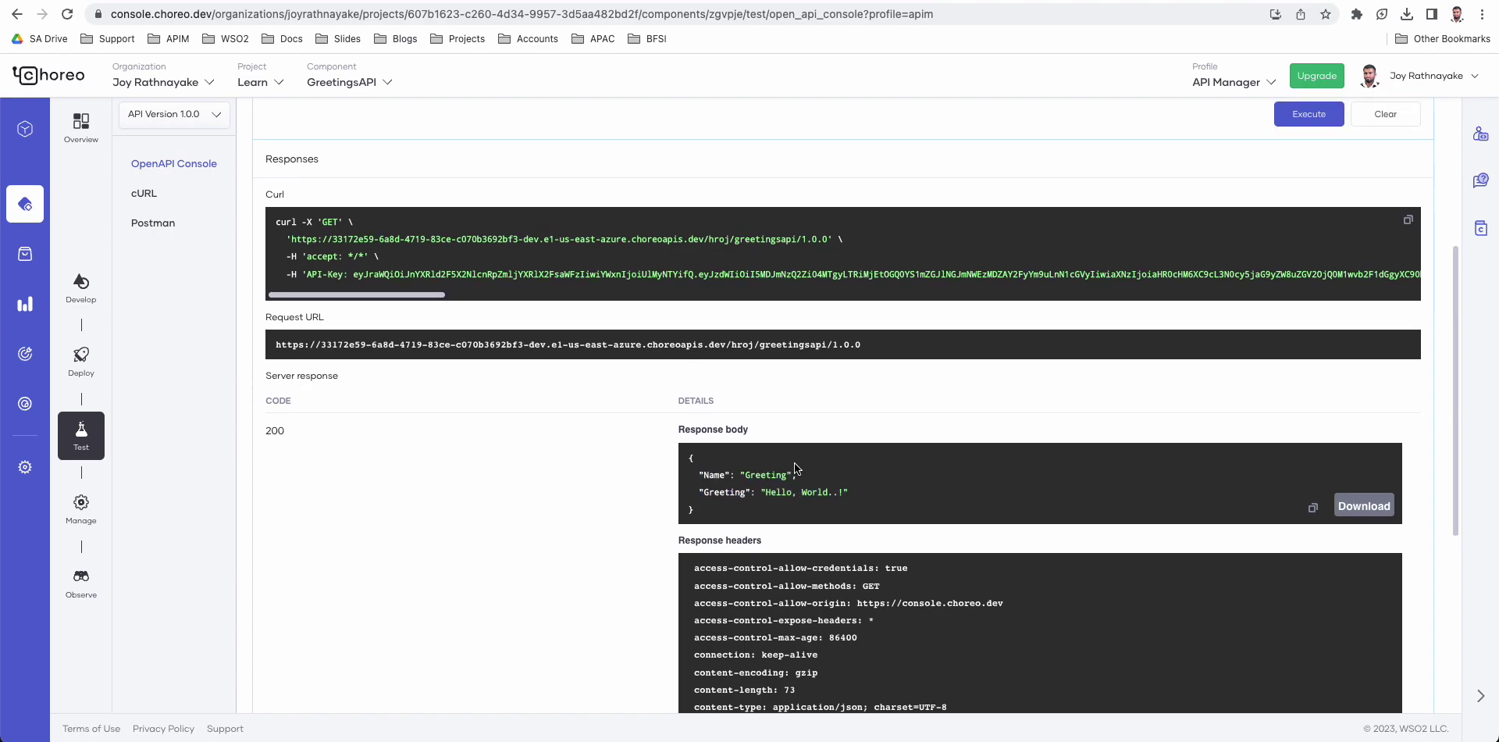
scroll(795, 463, "up", 5)
Step: Check the OpenAPI console for the Production environment, return it to Development, and view the cURL and Postman test options
left_click(426, 118)
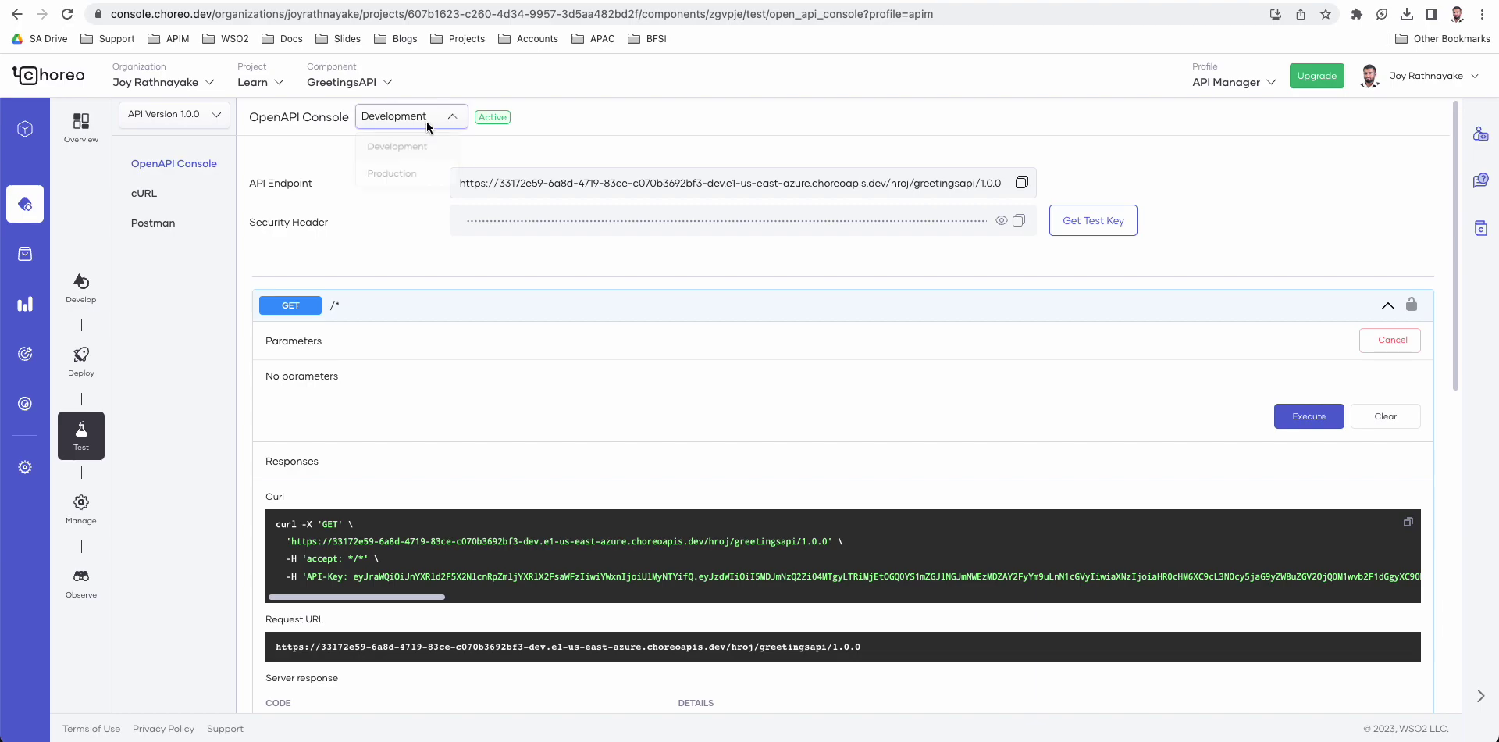
left_click(387, 174)
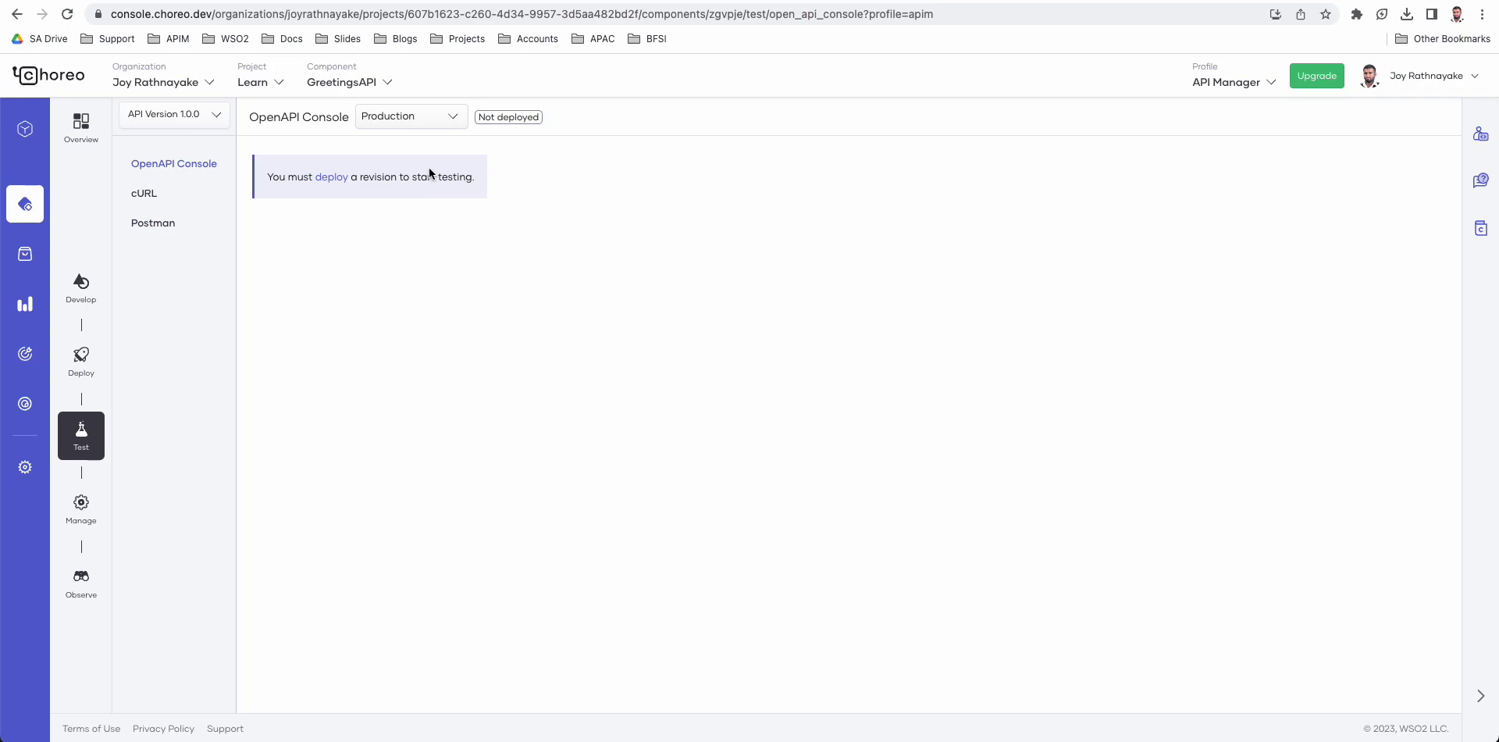
left_click(409, 119)
left_click(378, 153)
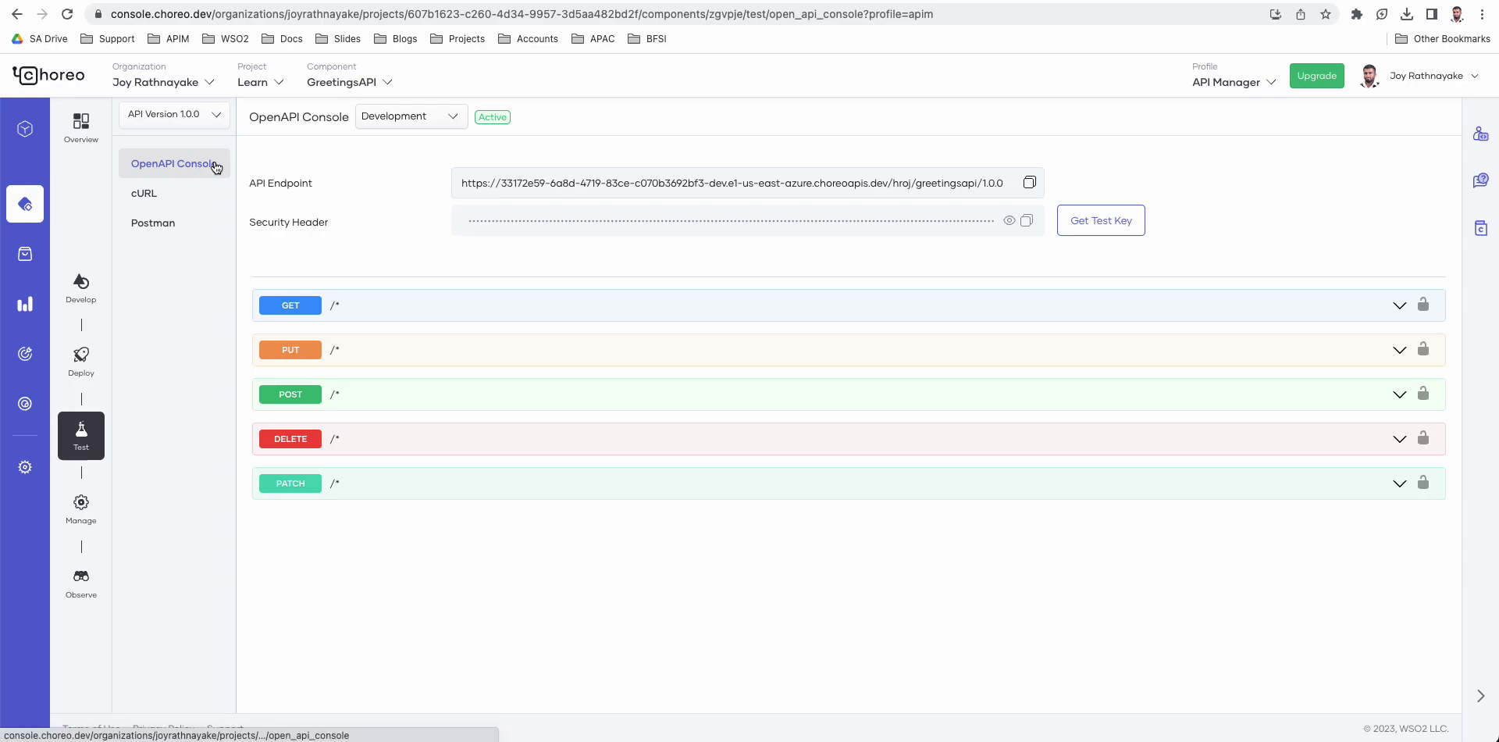
left_click(159, 197)
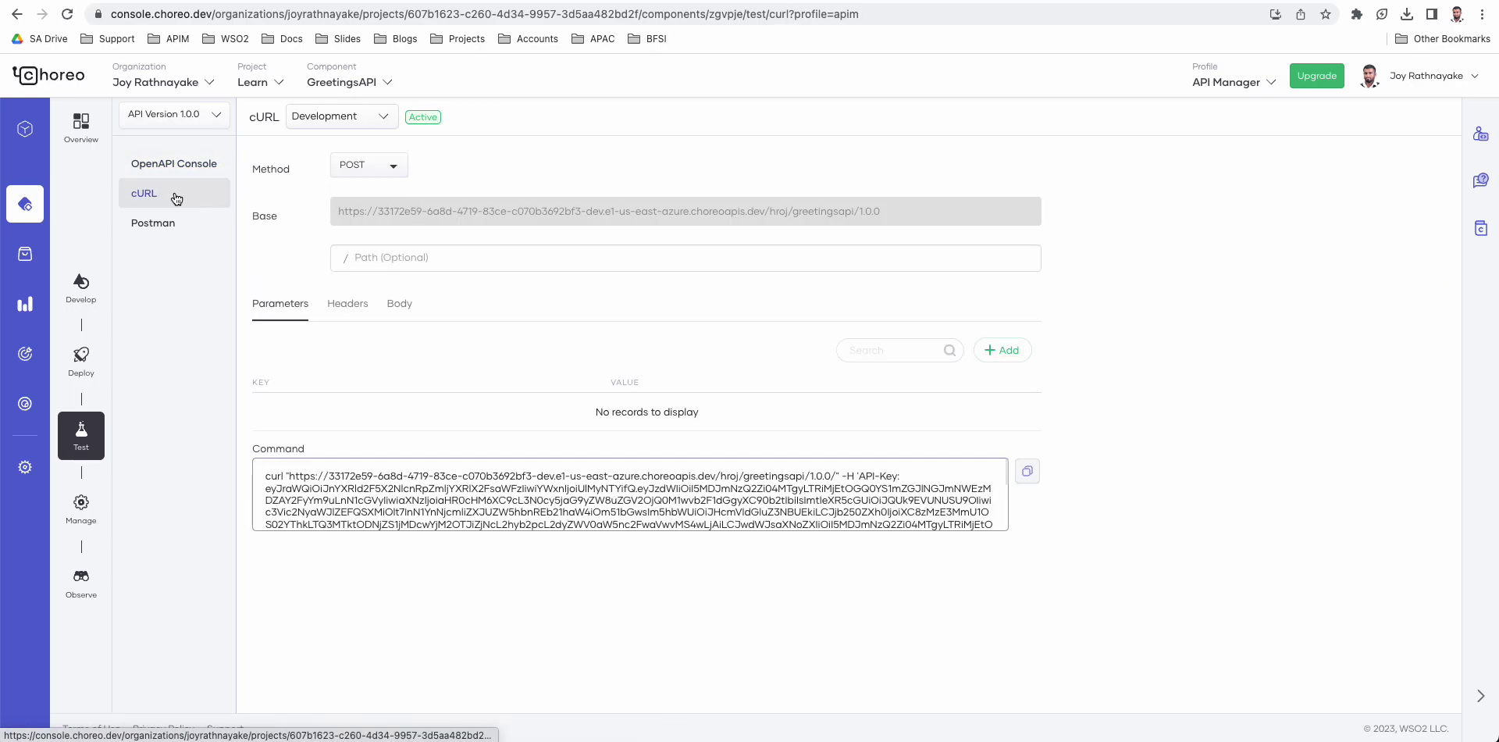
left_click(145, 233)
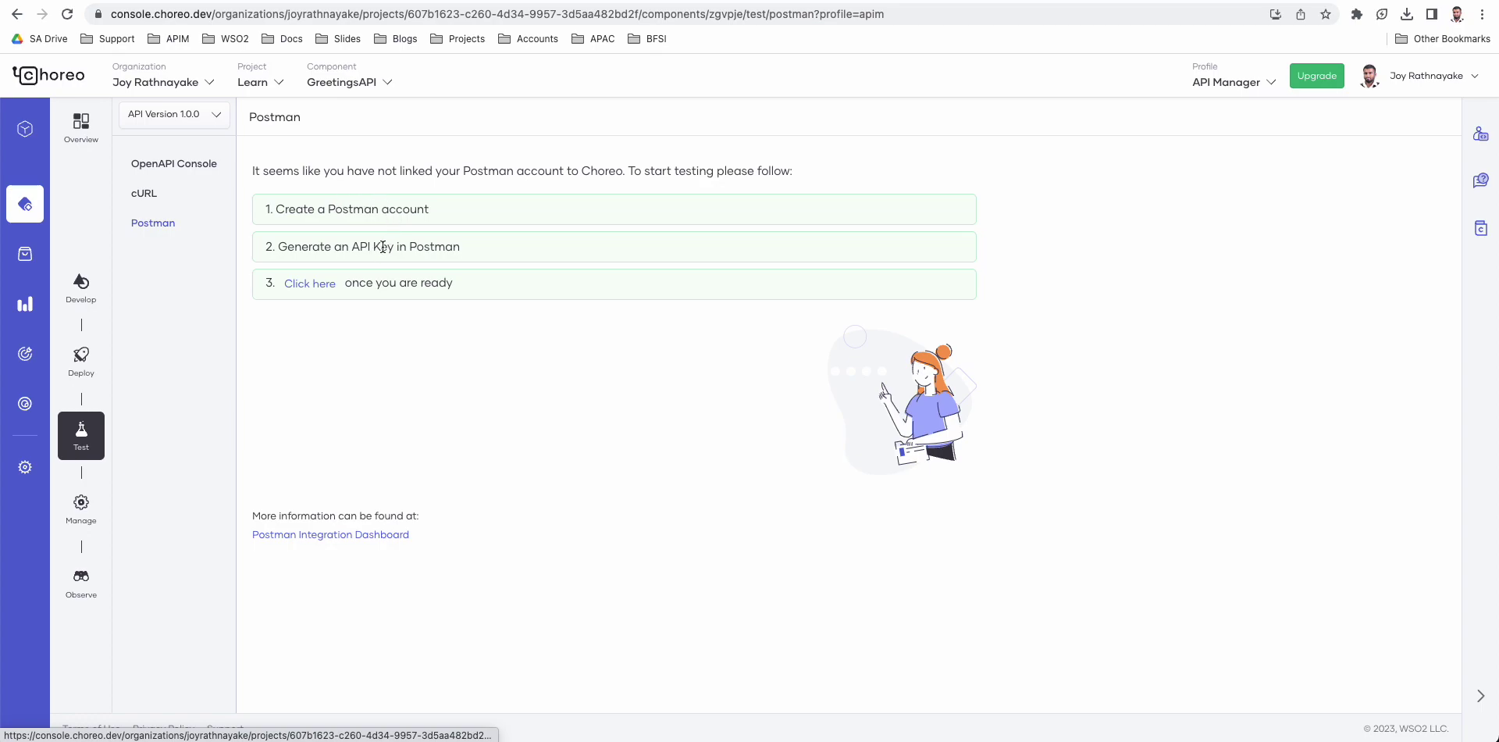
Step: Promote the Development deployment to Production with the same endpoint configuration
left_click(88, 370)
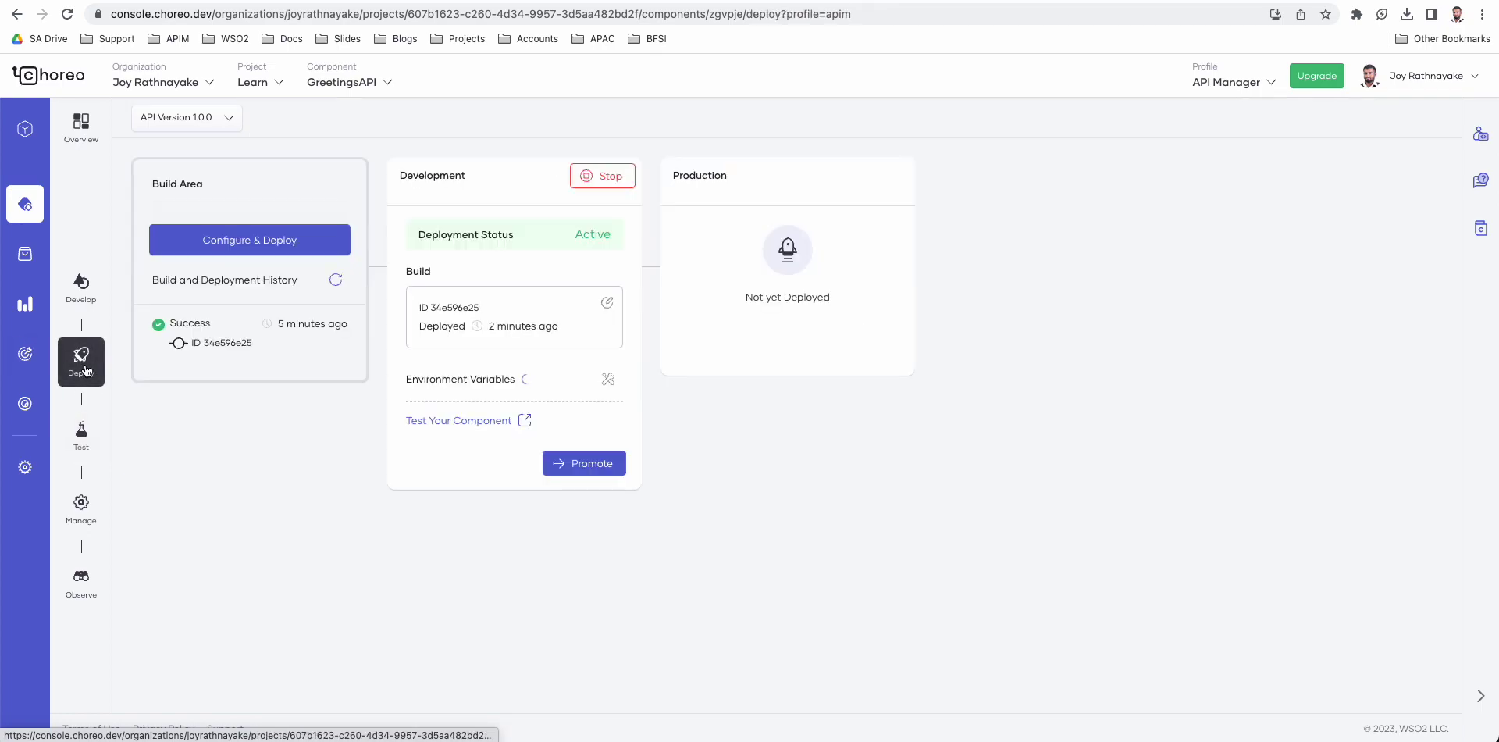
left_click(592, 464)
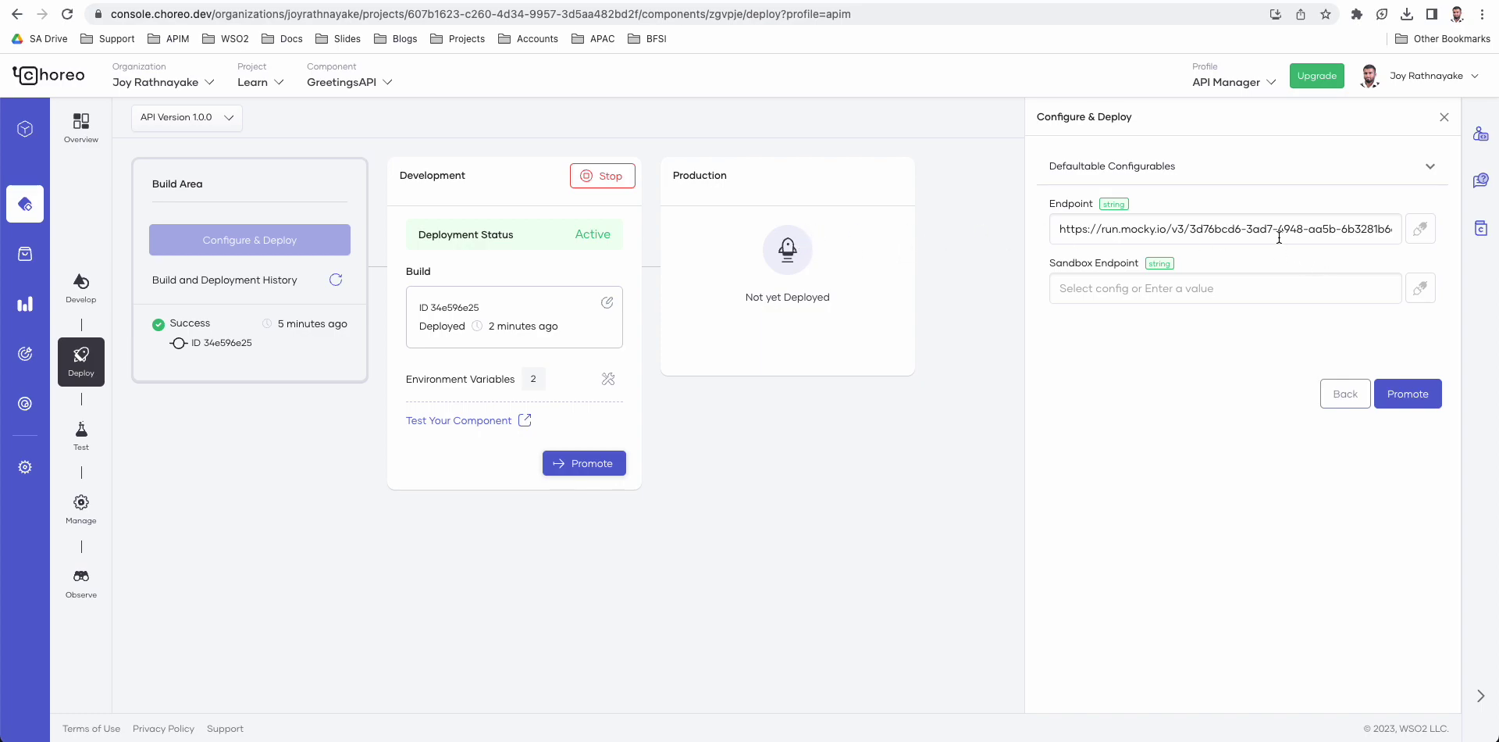
left_click(1403, 401)
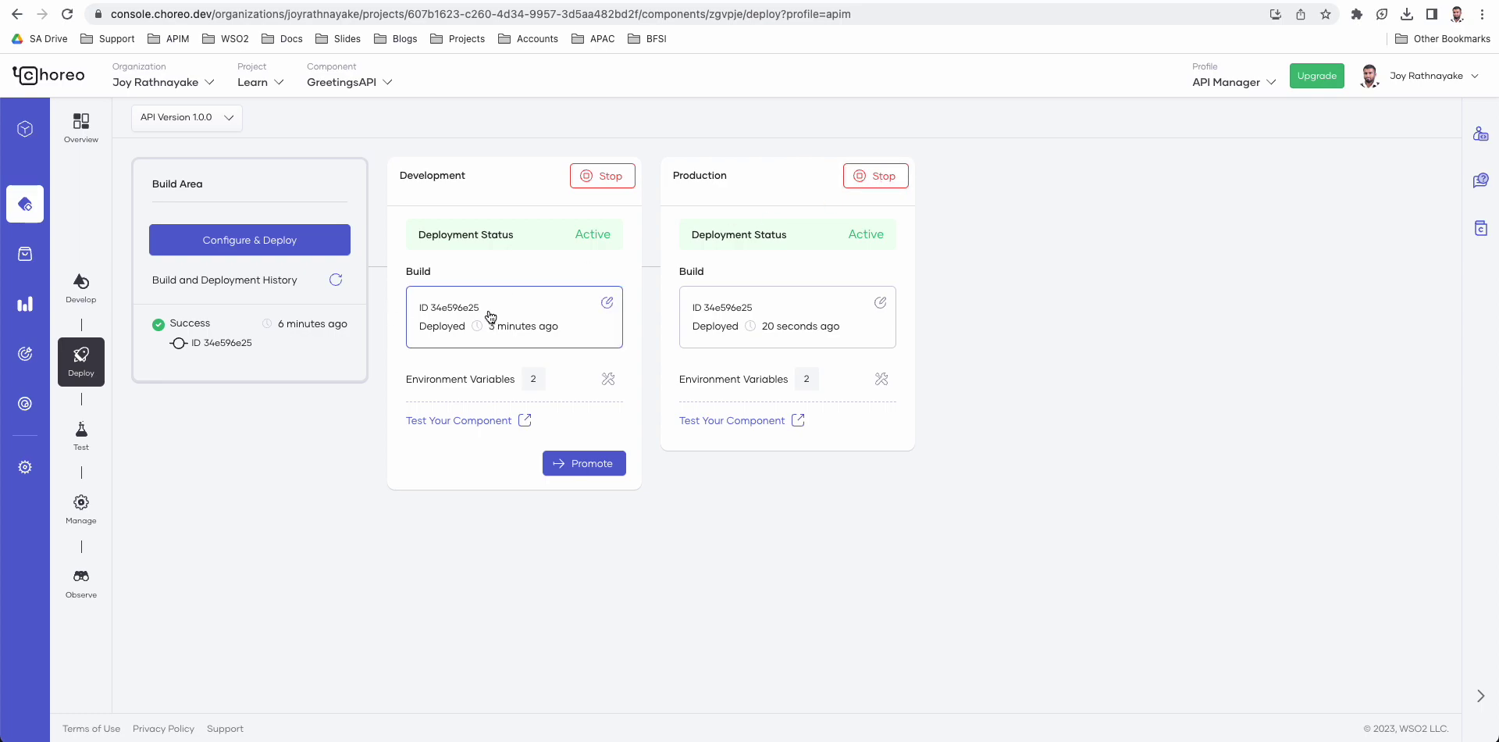
Step: Test the GET /* resource in the OpenAPI console against the Production environment and examine the response body
left_click(81, 434)
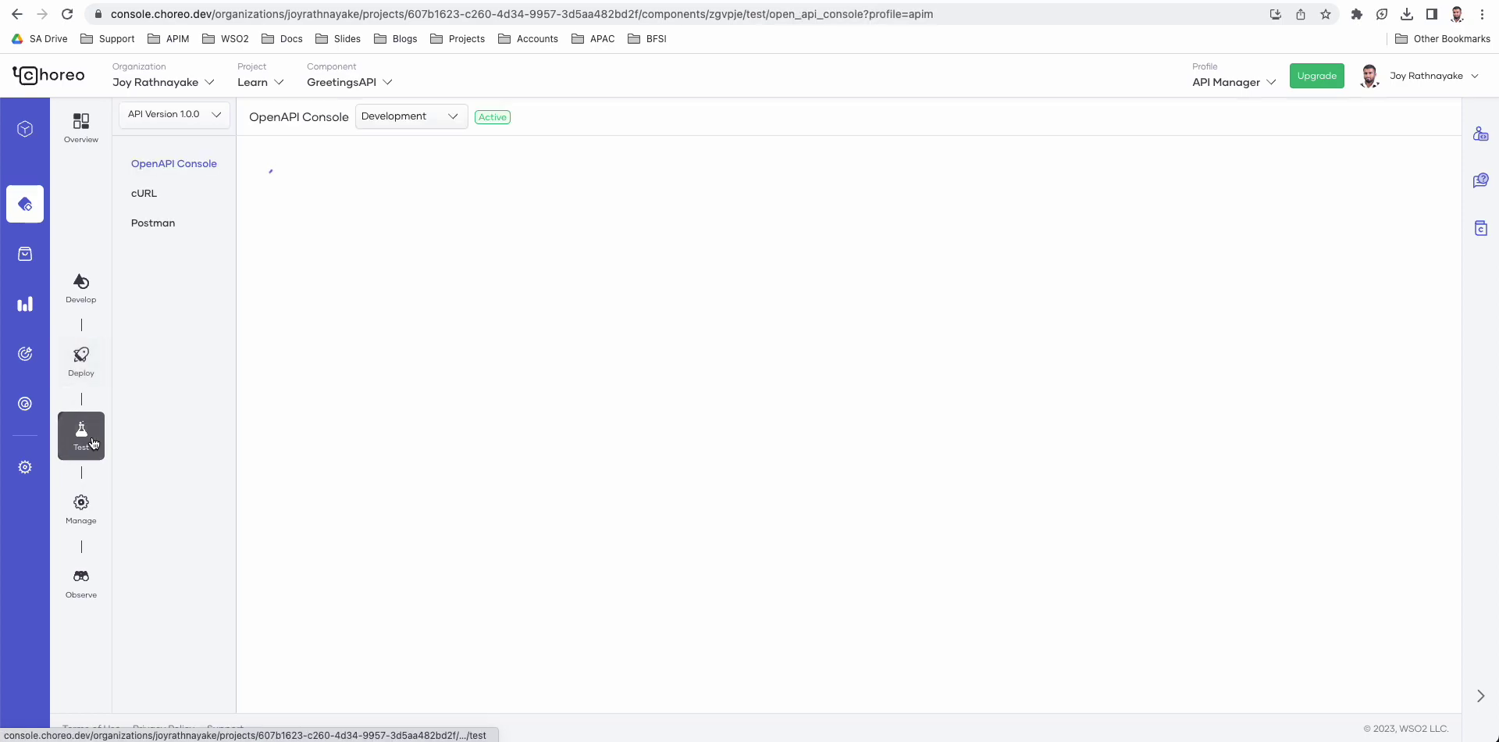
left_click(443, 115)
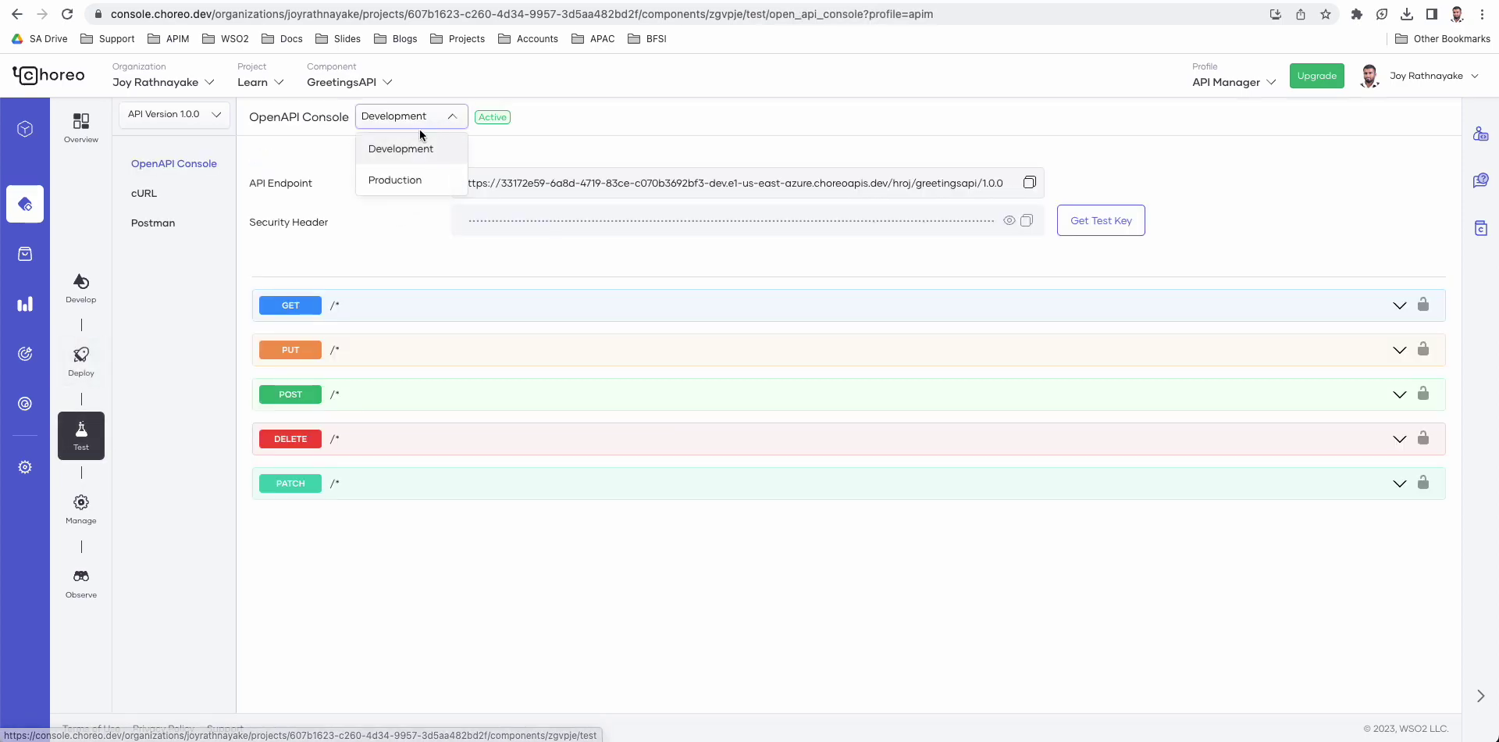
left_click(381, 184)
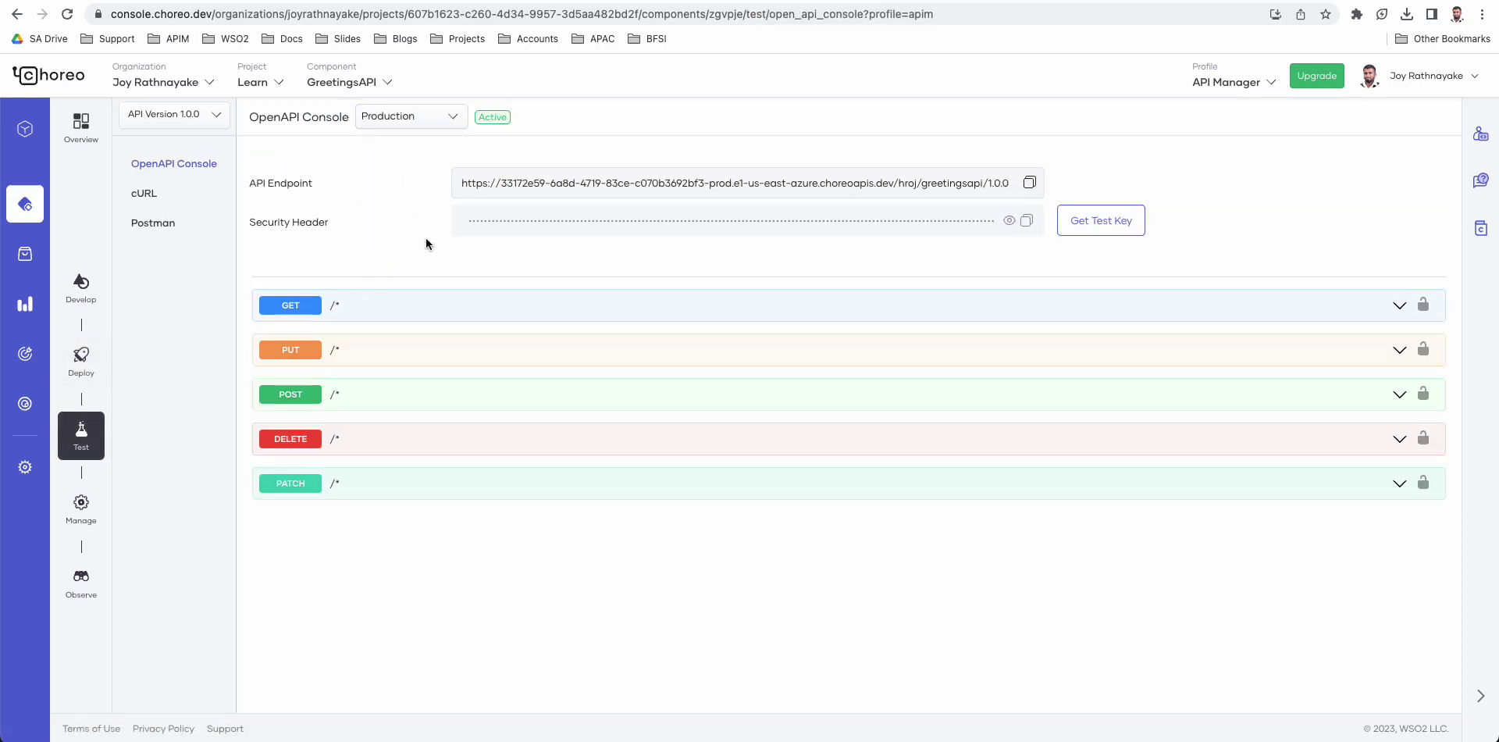
left_click(530, 306)
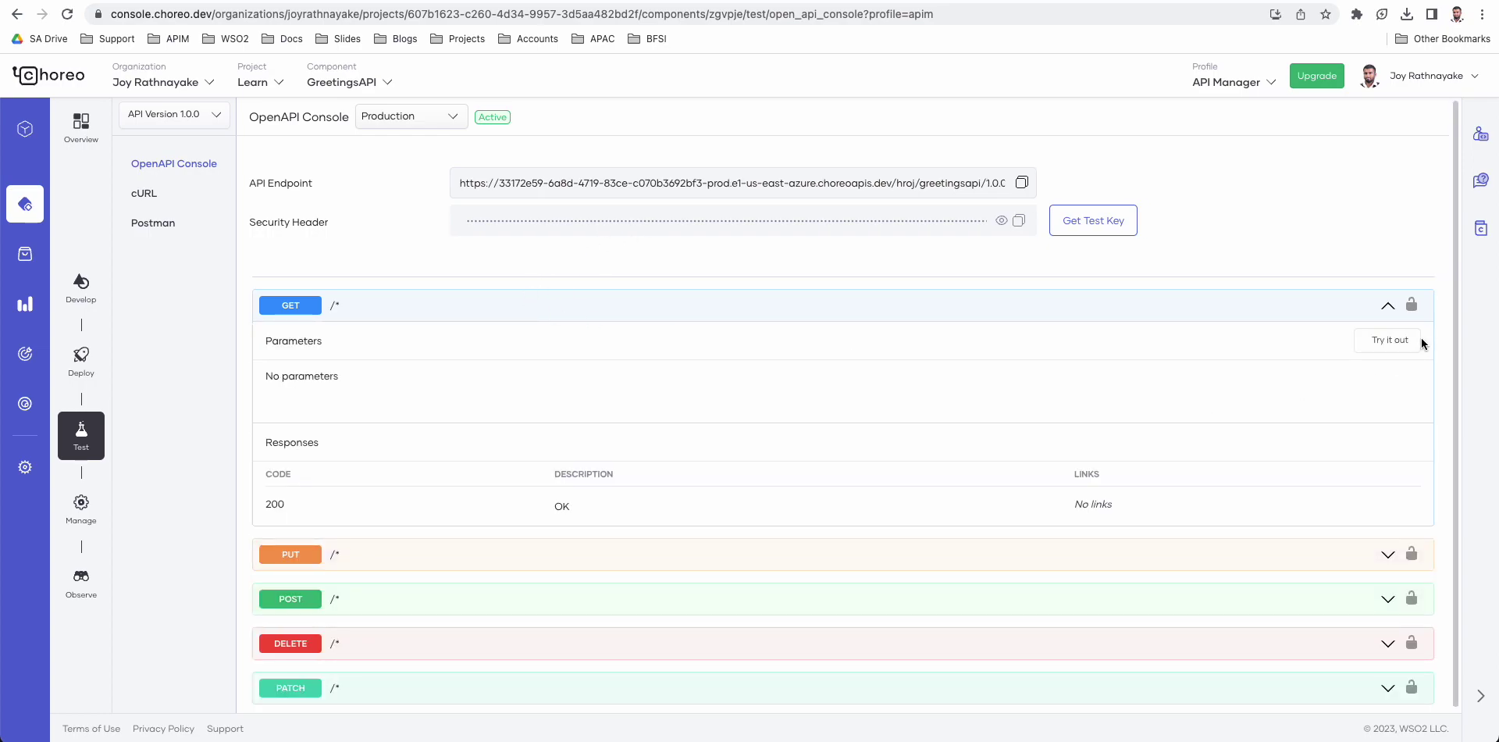
left_click(1385, 349)
left_click(1380, 421)
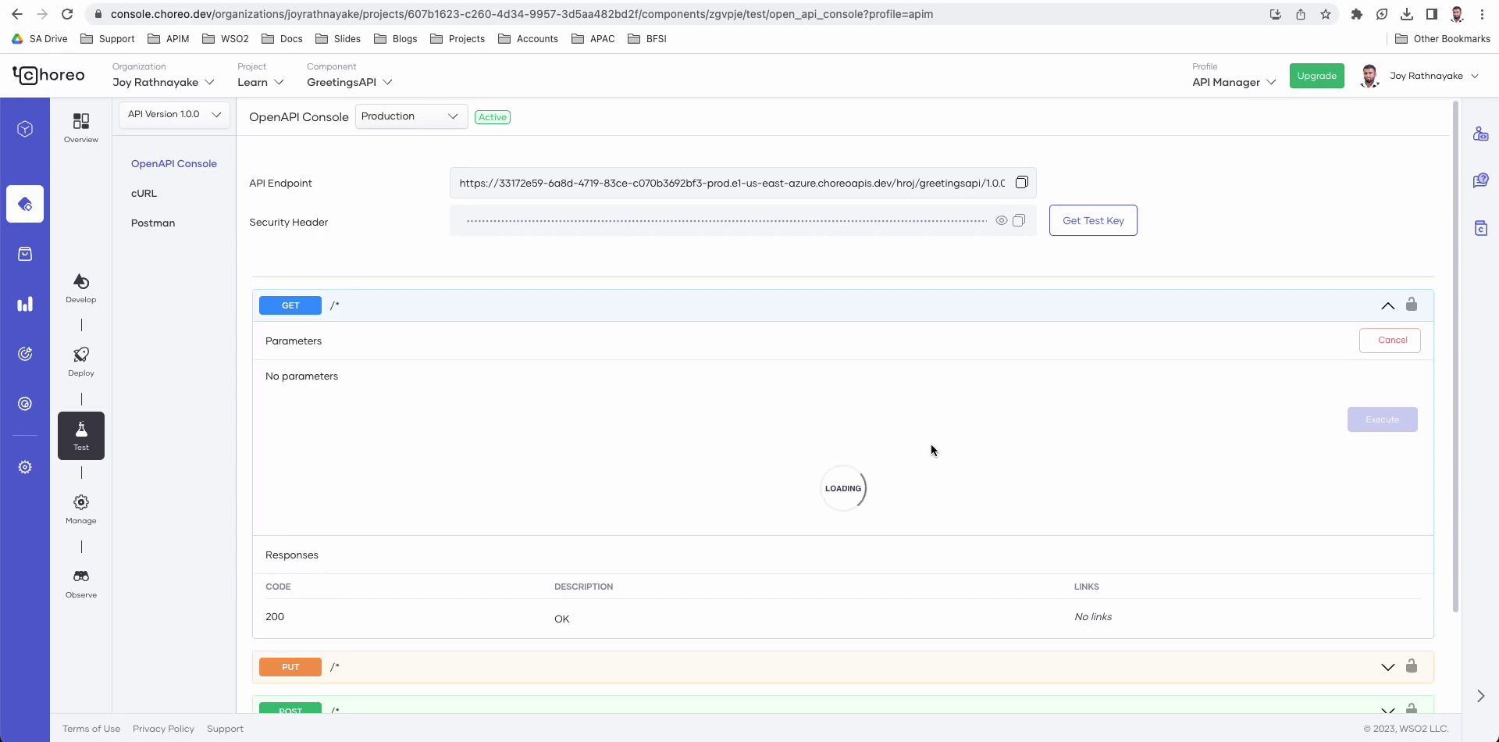
scroll(936, 440, "down", 3)
scroll(937, 443, "down", 1)
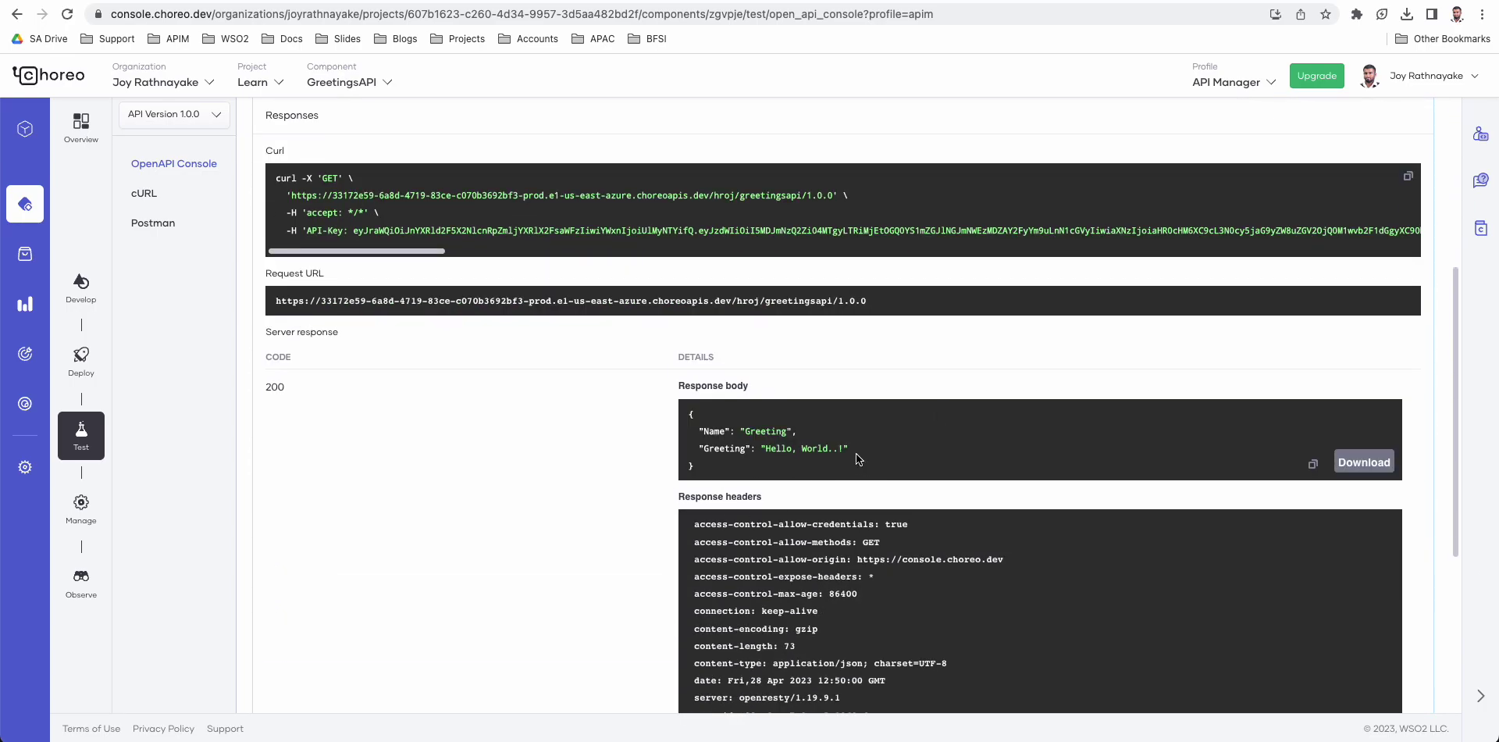
left_click_drag(860, 452, 679, 429)
scroll(498, 427, "up", 4)
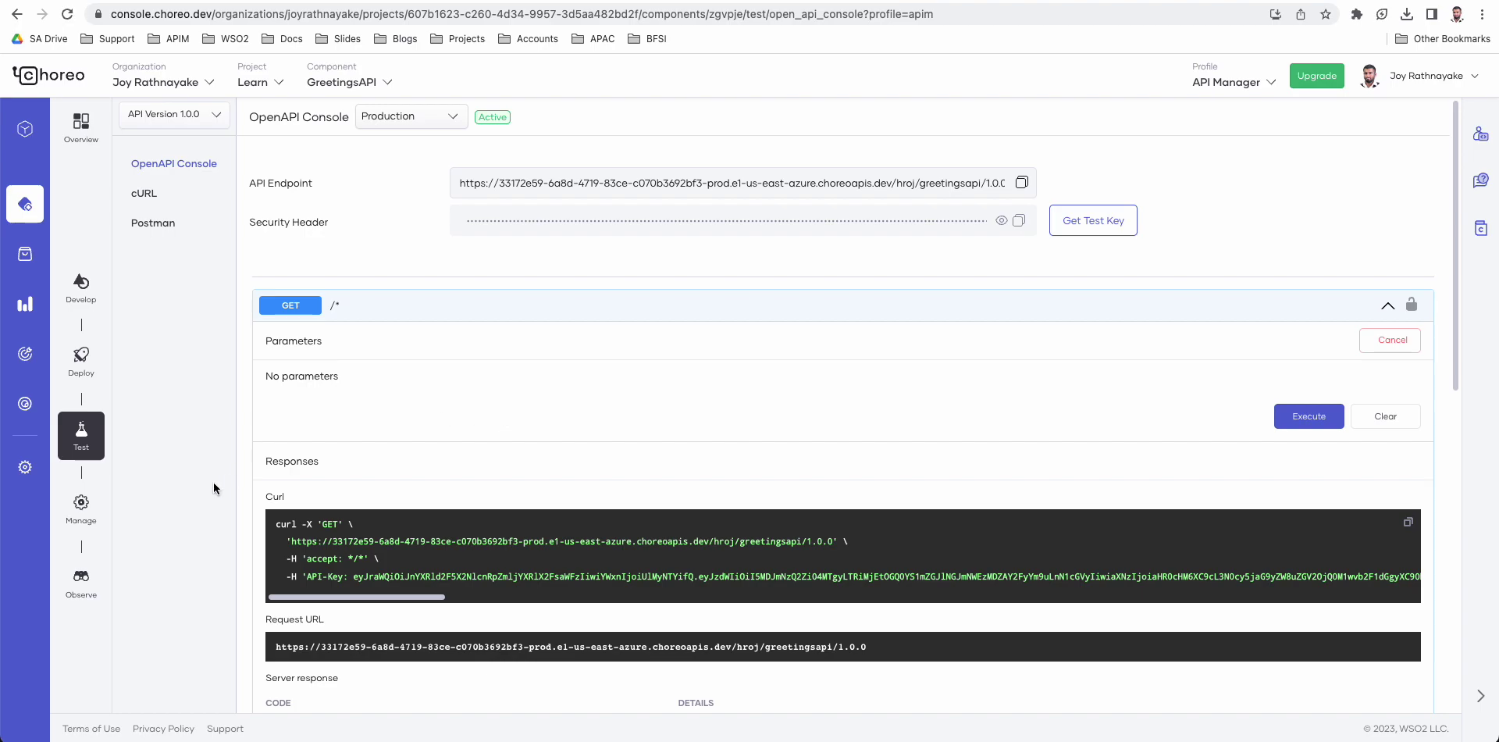
Step: Add the Silver usage plan (2000 requests/min) alongside Bronze for the API and save the usage plans
left_click(81, 507)
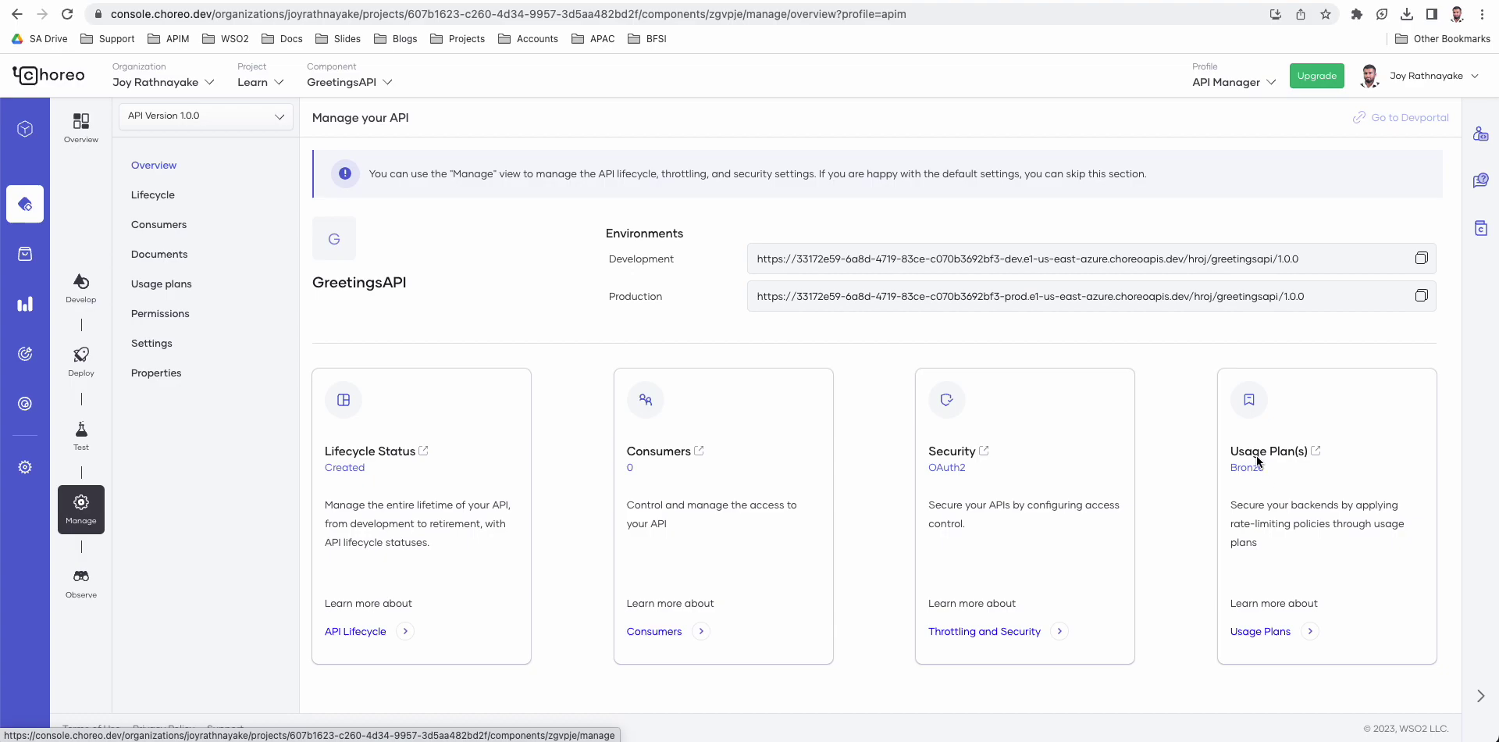
left_click(135, 287)
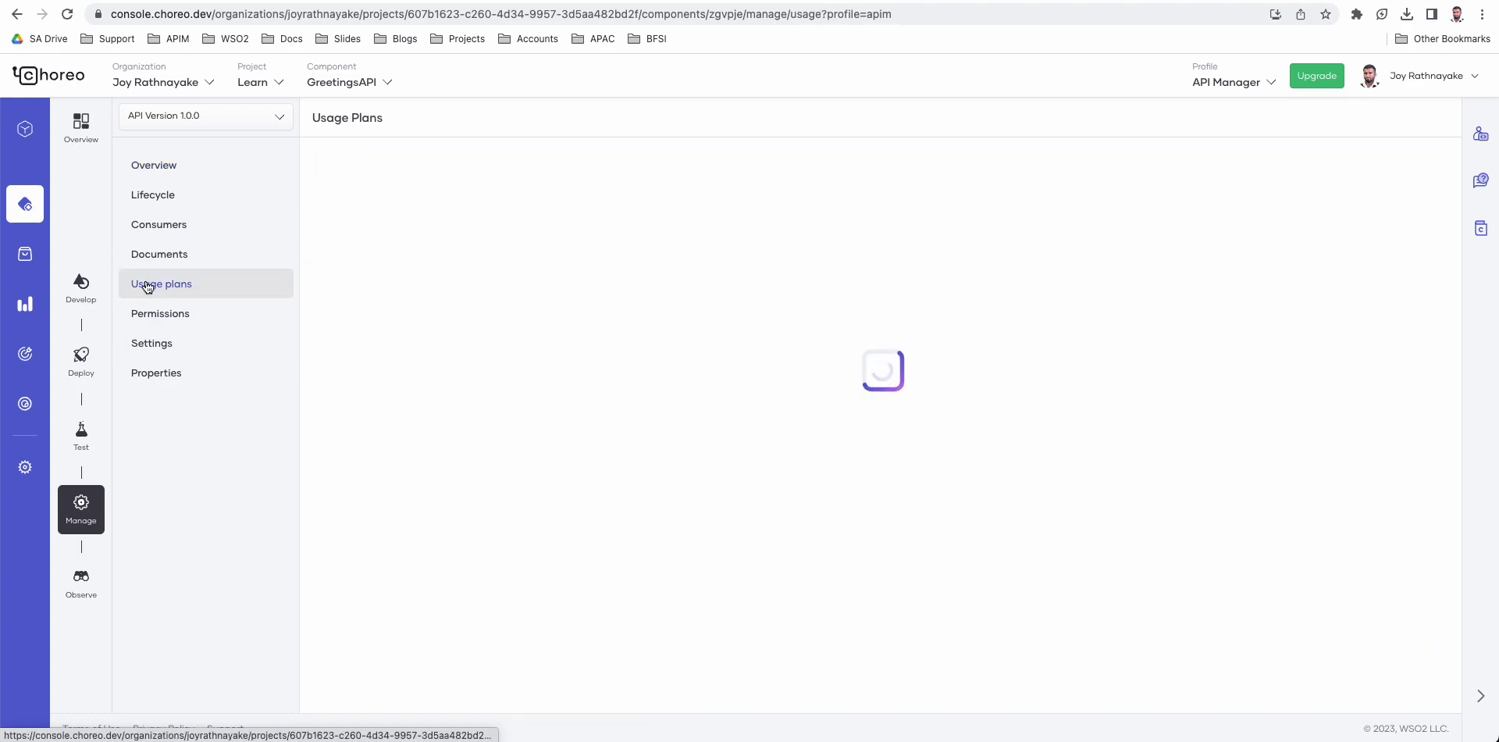
left_click(516, 362)
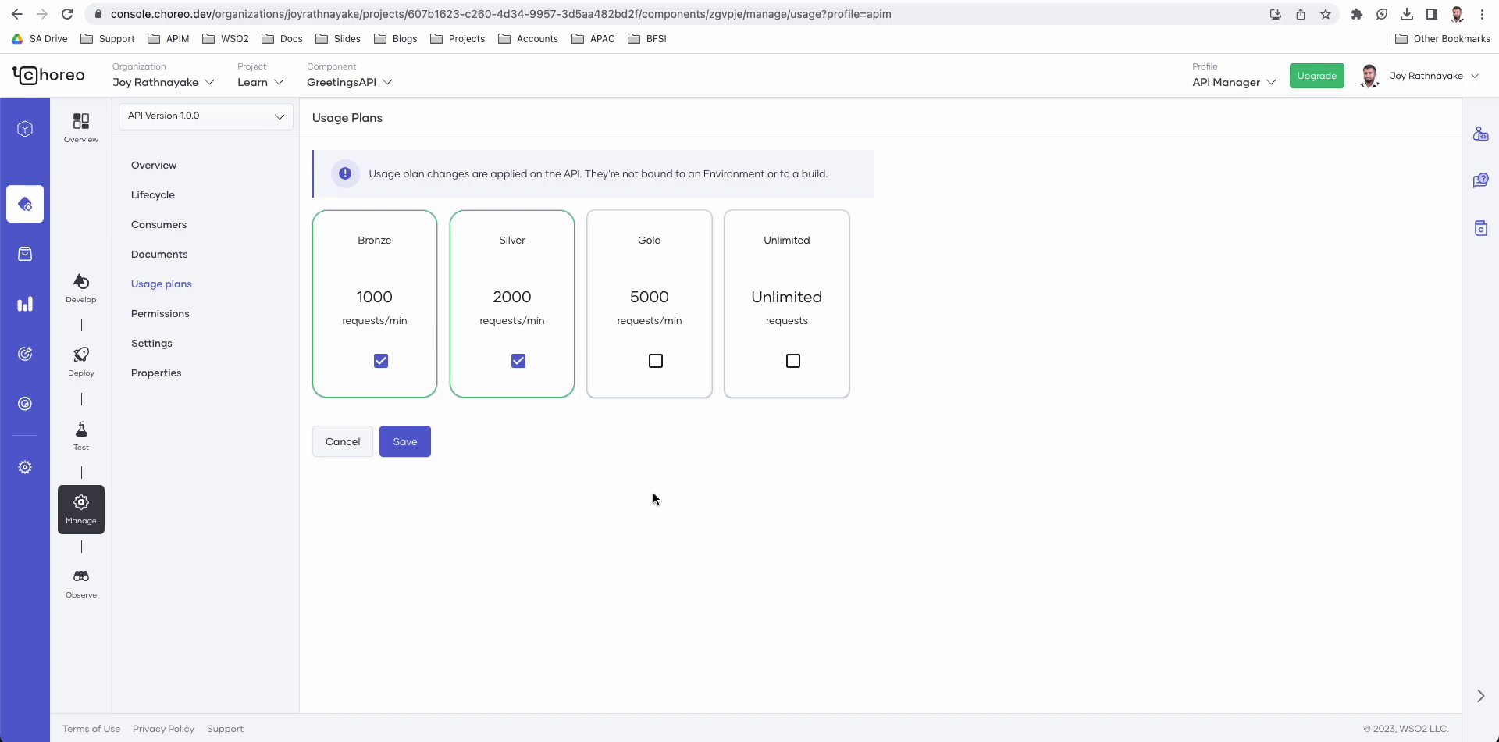
left_click(405, 442)
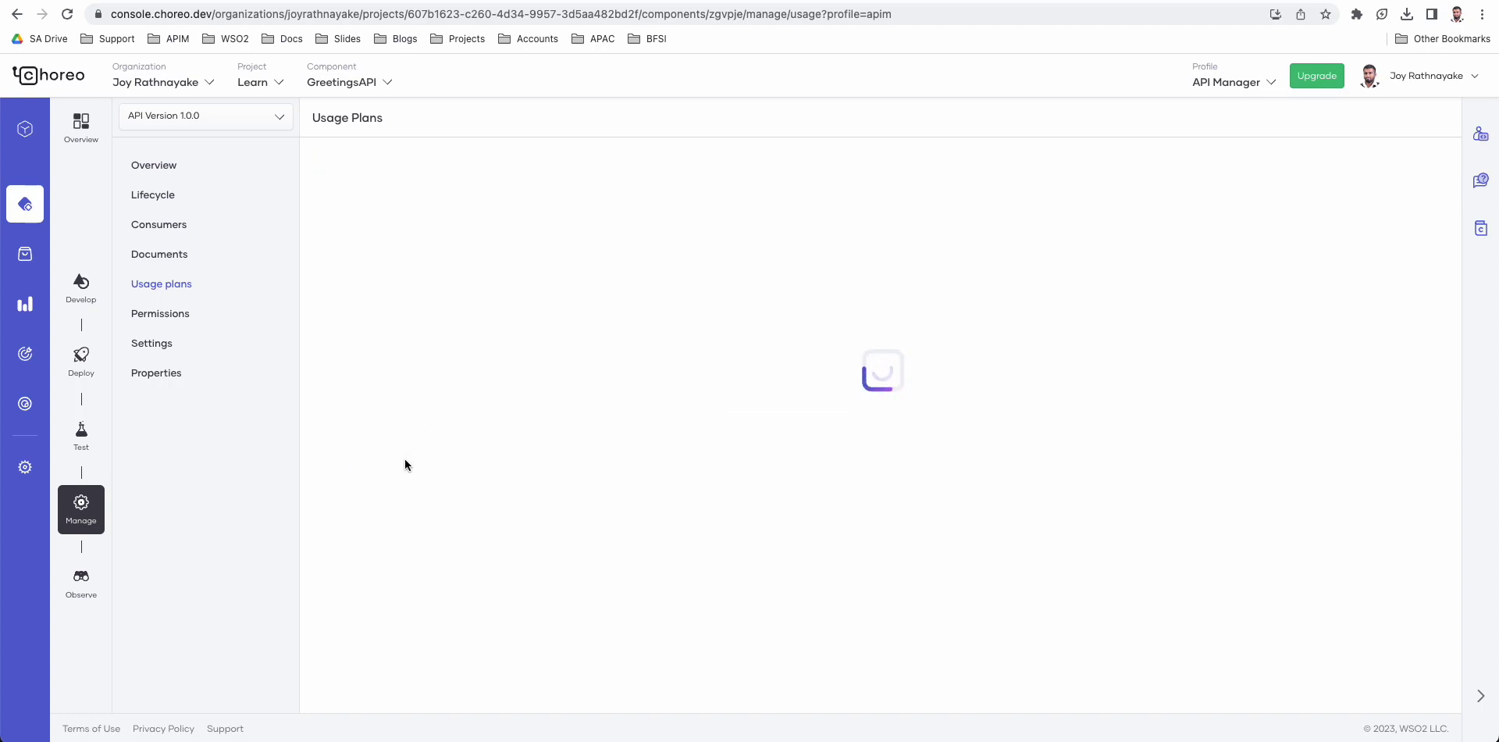
Step: Add an API document named HowToUseGreetingsAPI with the heading "Test Content" as its content, and save it
left_click(149, 174)
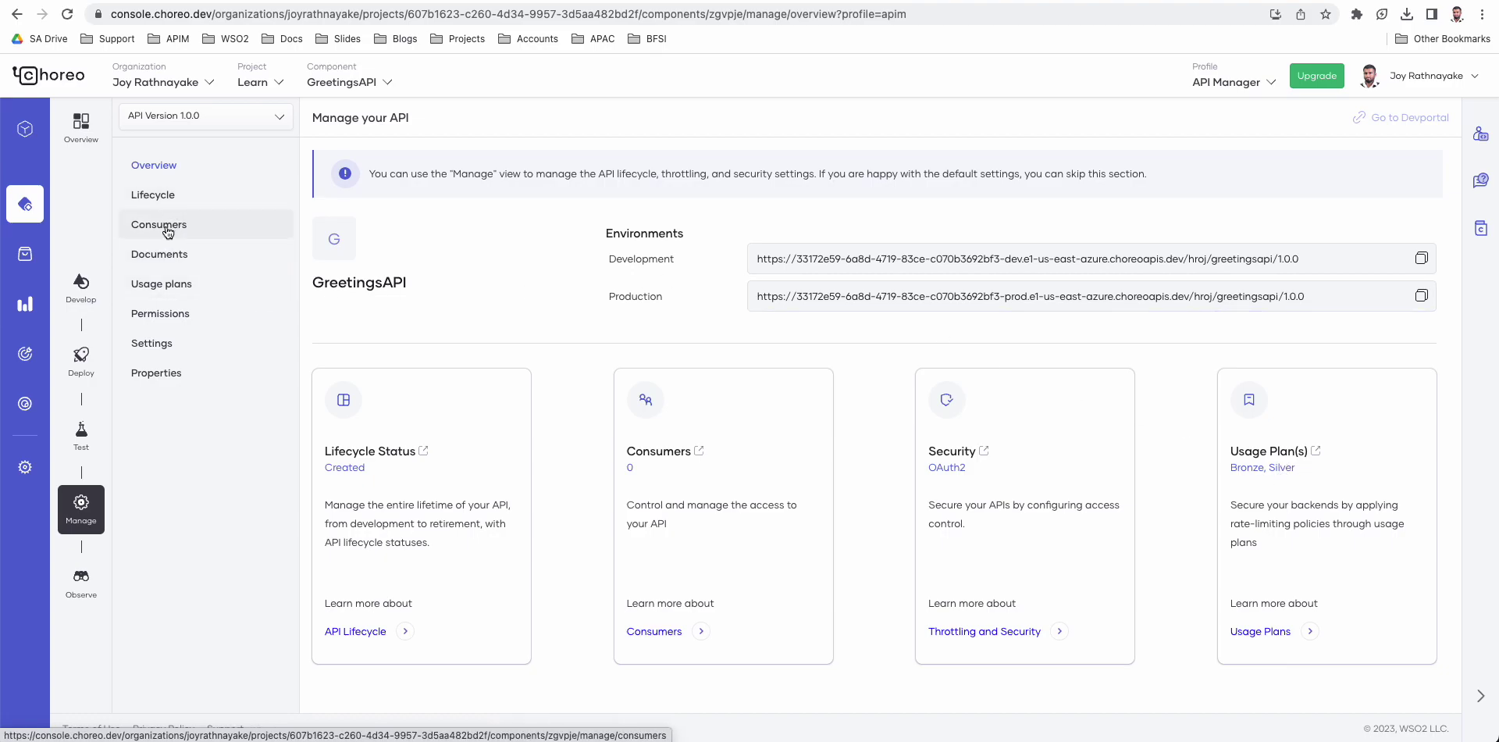
left_click(160, 255)
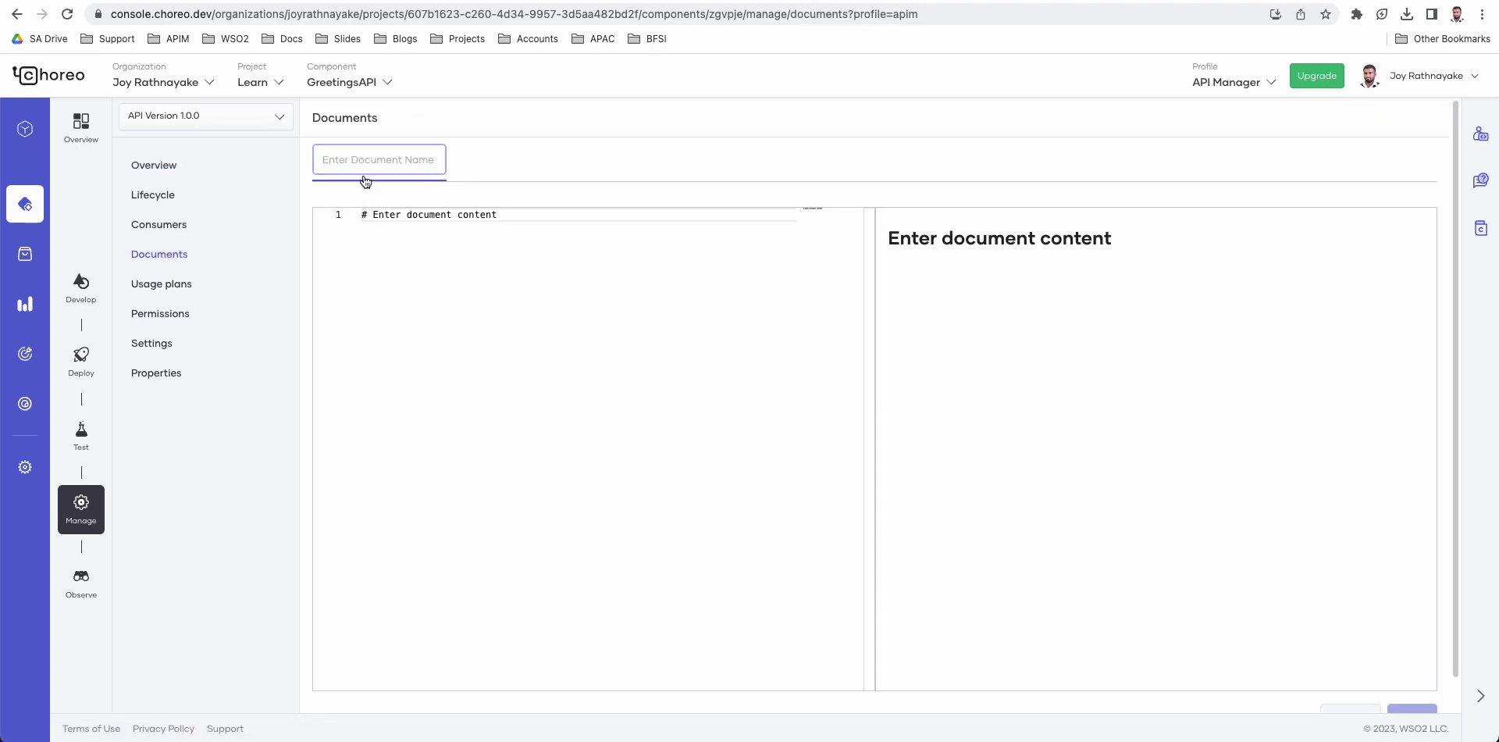
type("HowToUseGreetingsAPI")
left_click(440, 216)
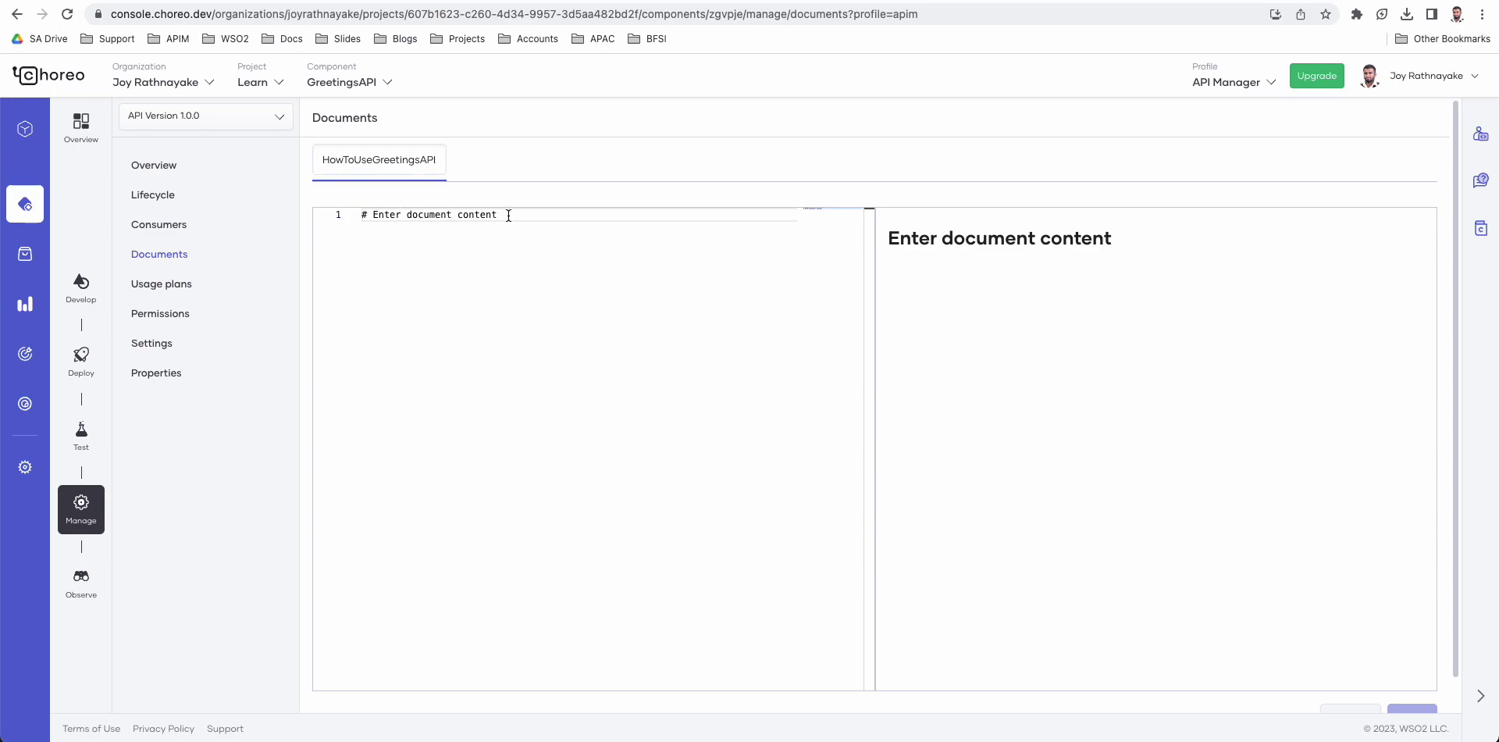
left_click(375, 215, "shift")
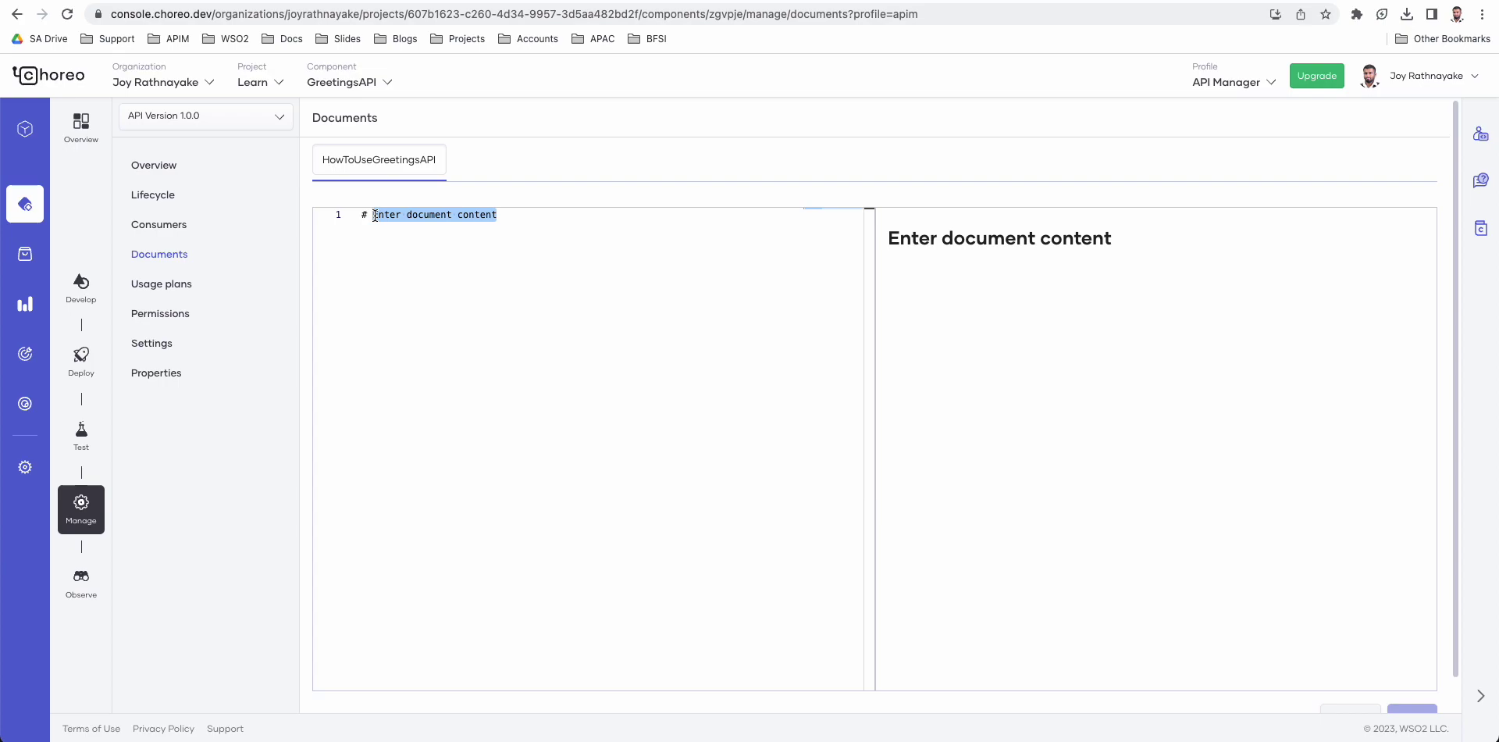
type("Test Con")
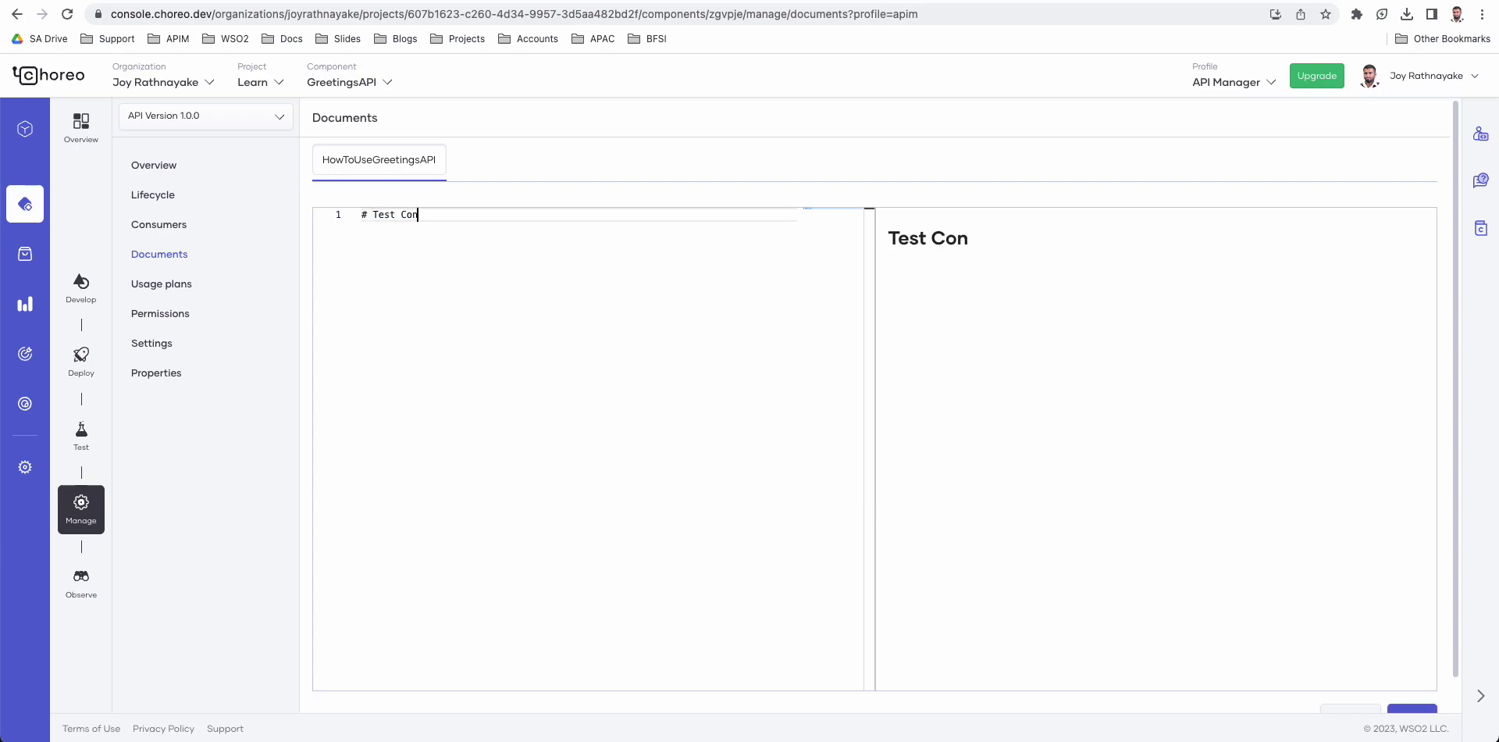
type("tent")
left_click(1411, 710)
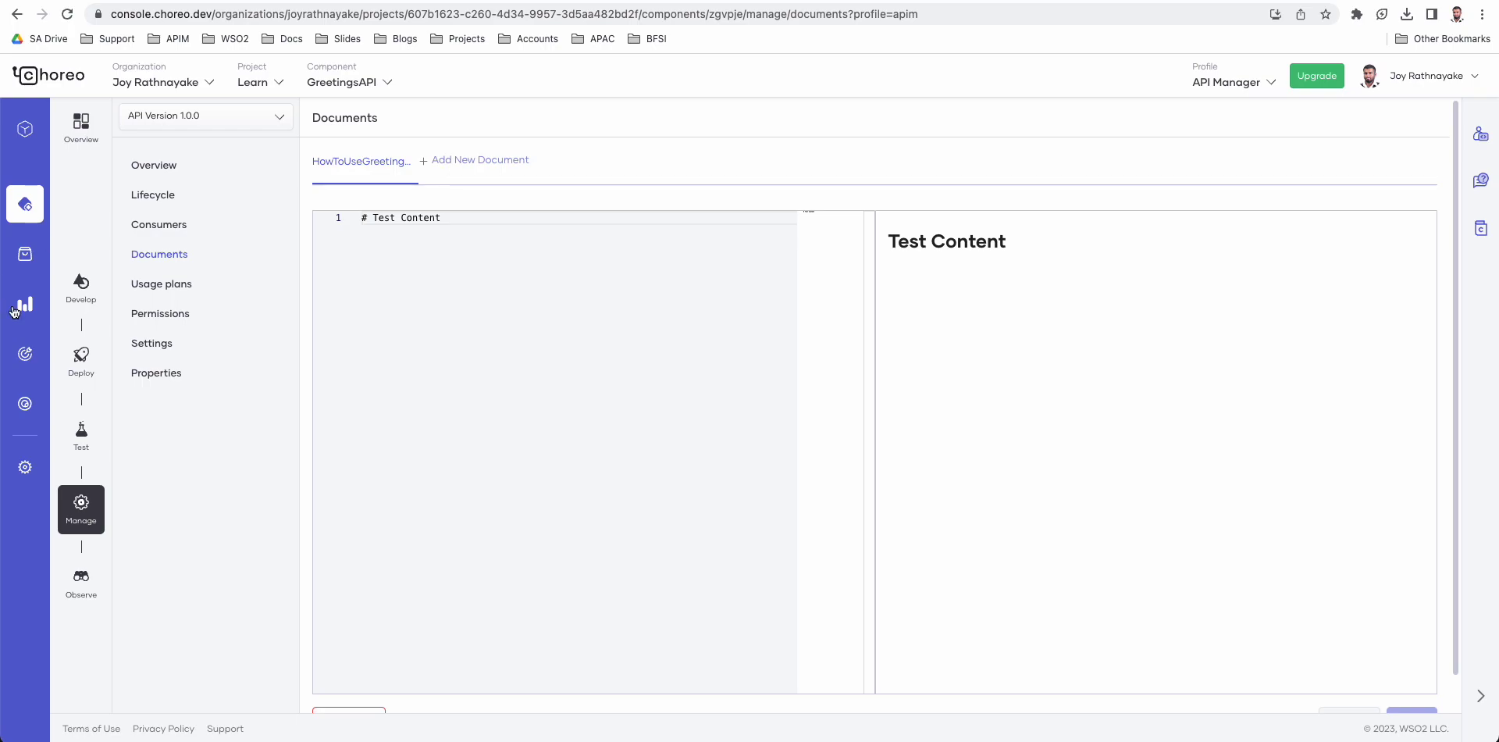
Step: Check the API's usage plans and permissions, and switch its API Visibility to Public in the general settings
left_click(155, 289)
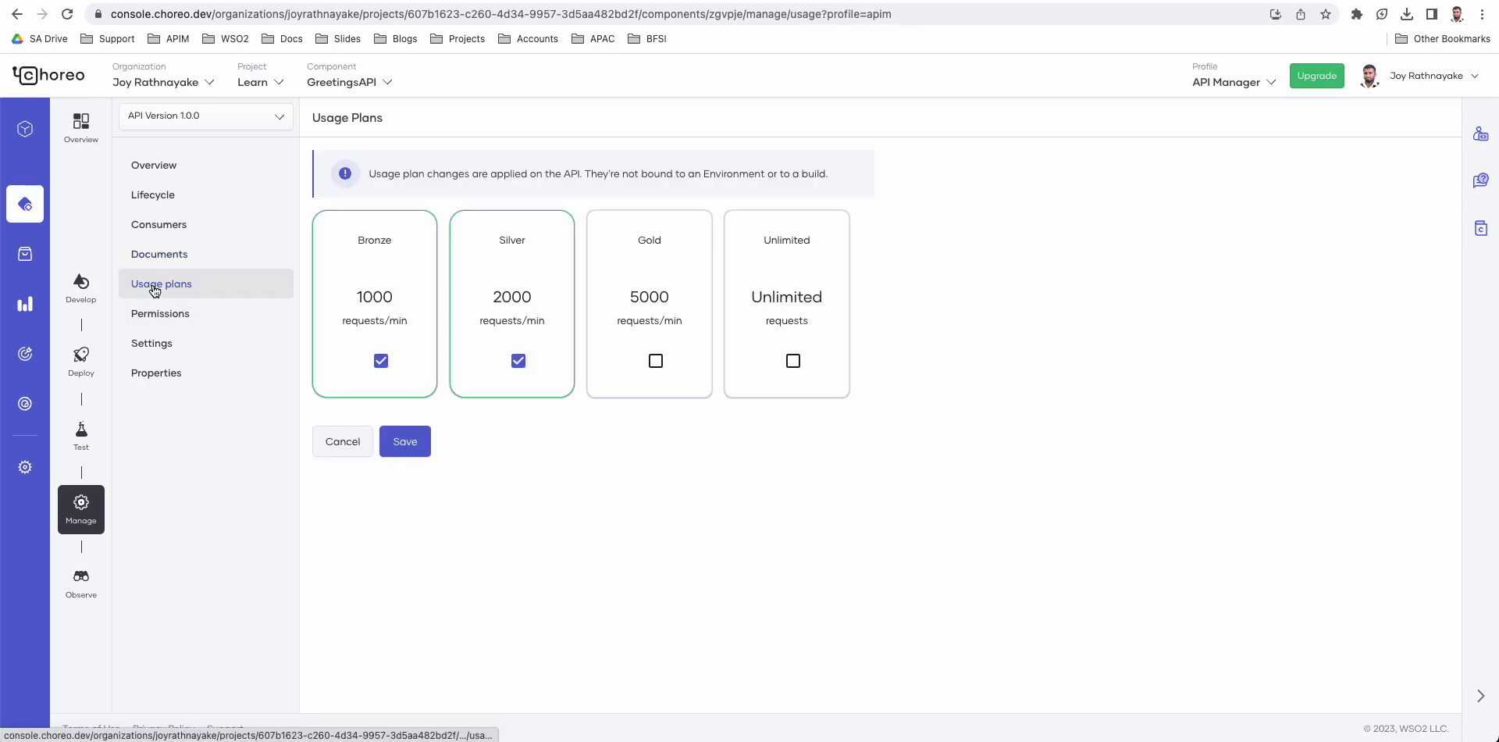
left_click(142, 312)
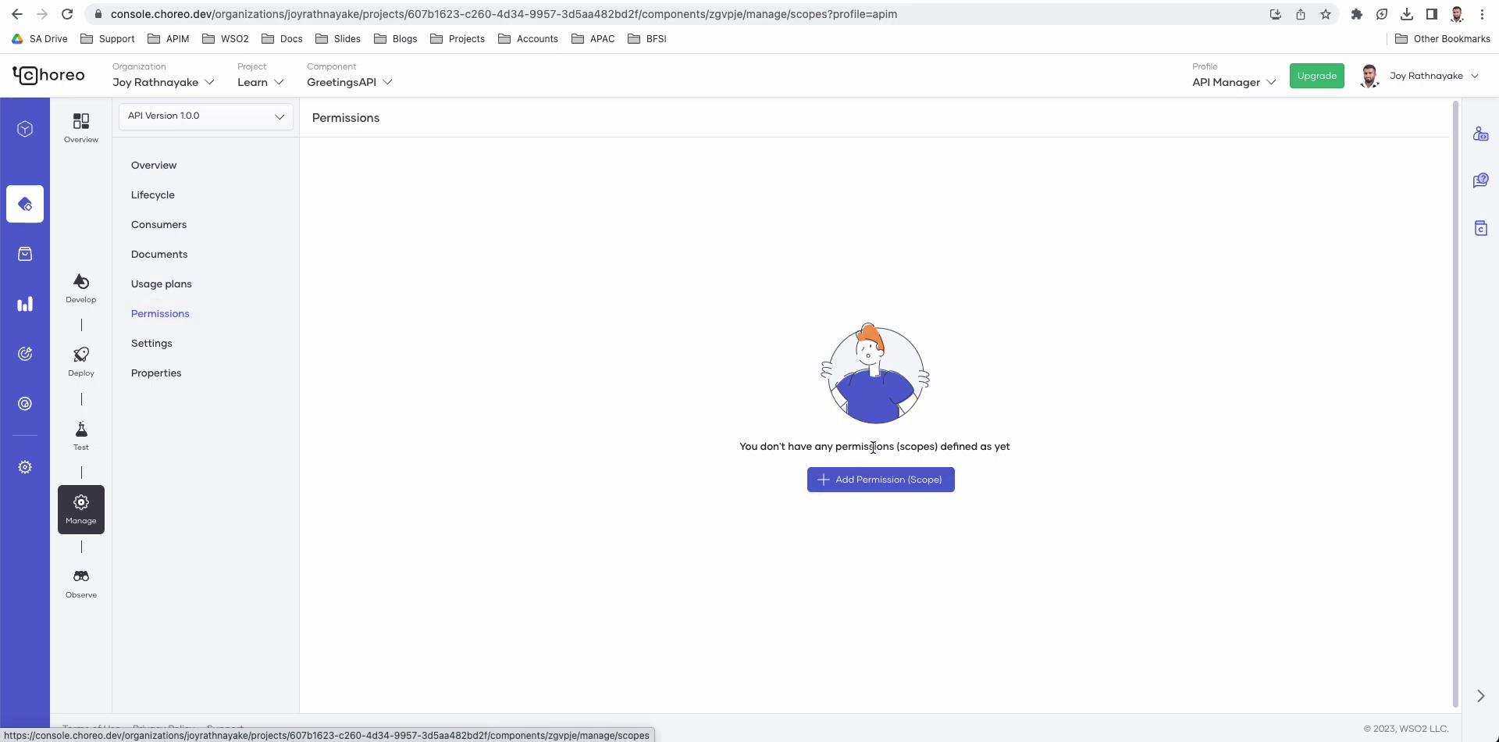
left_click(173, 348)
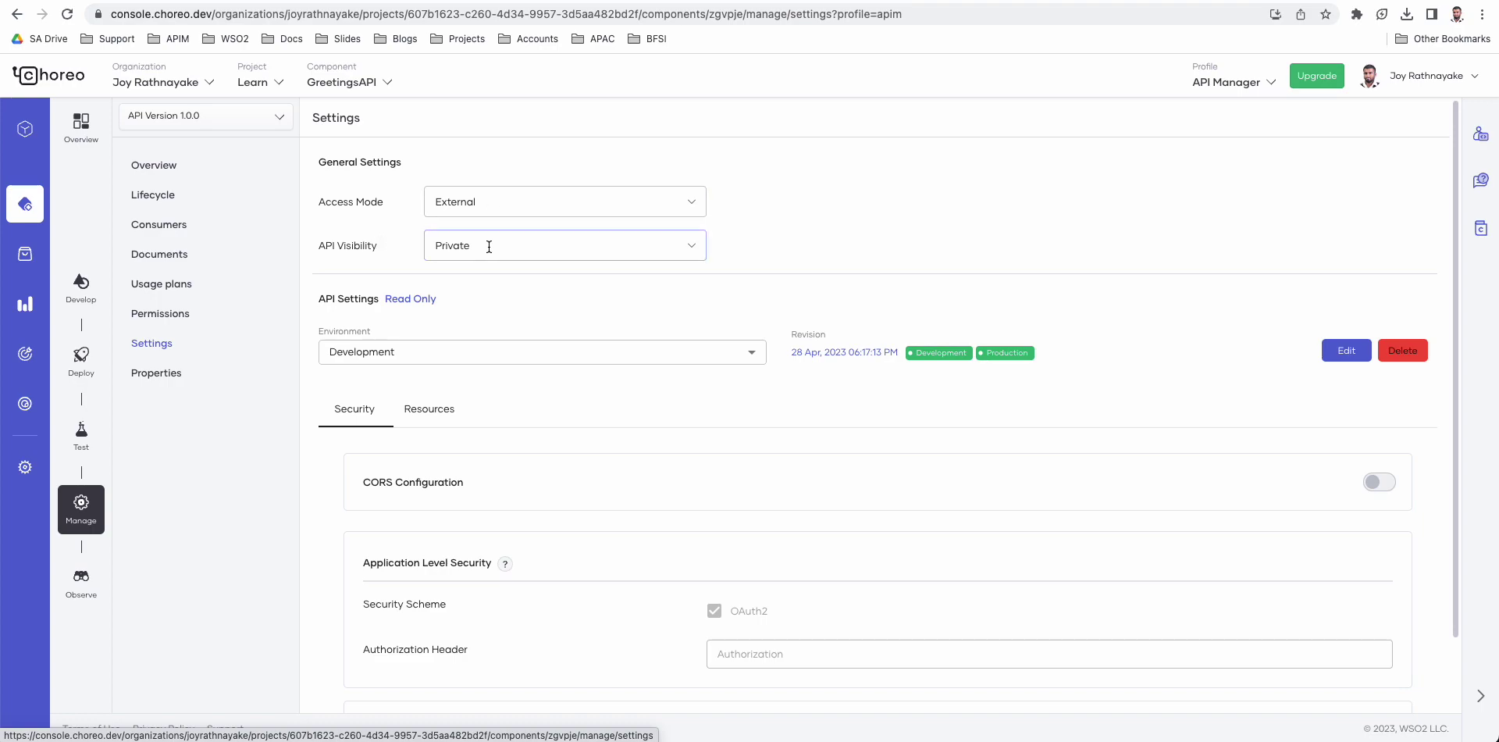
left_click(691, 252)
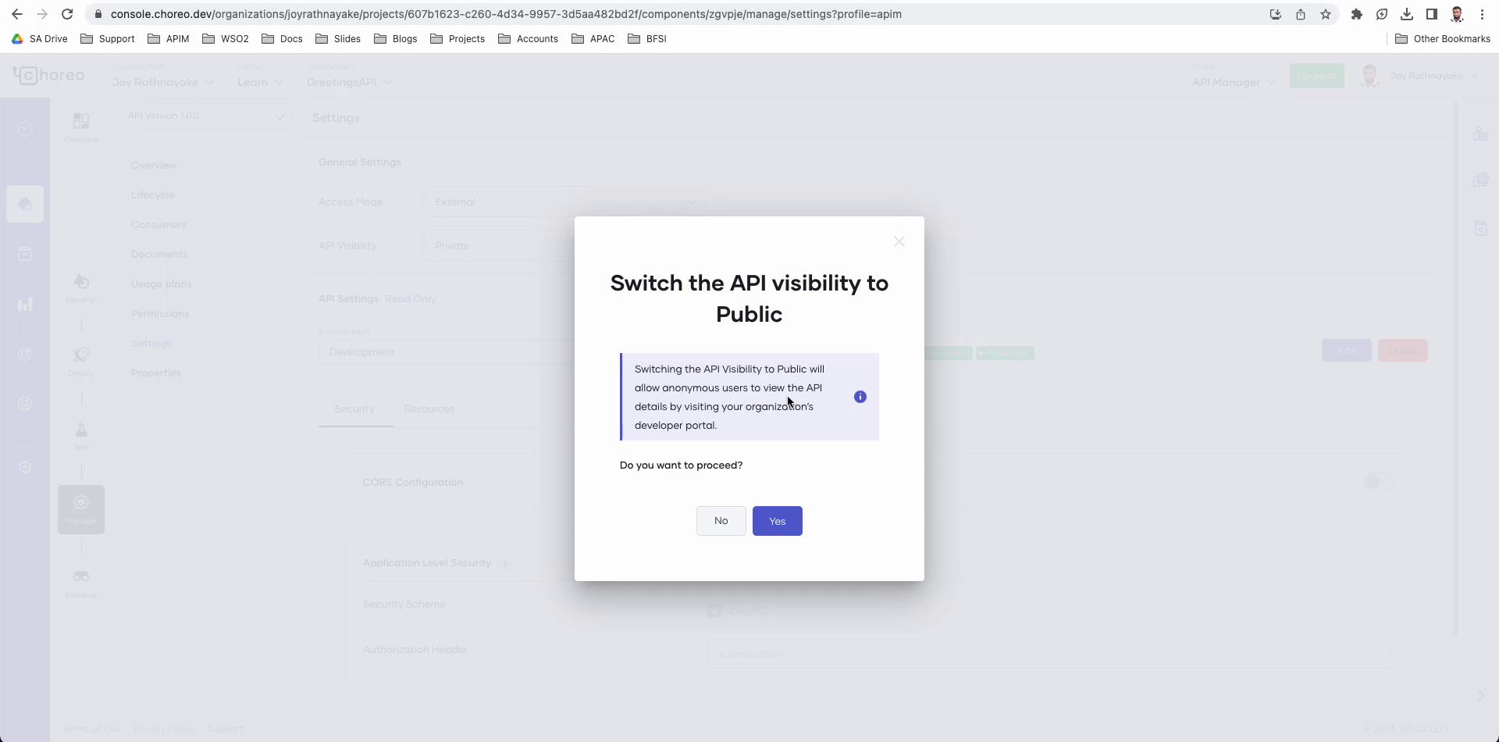
left_click(777, 521)
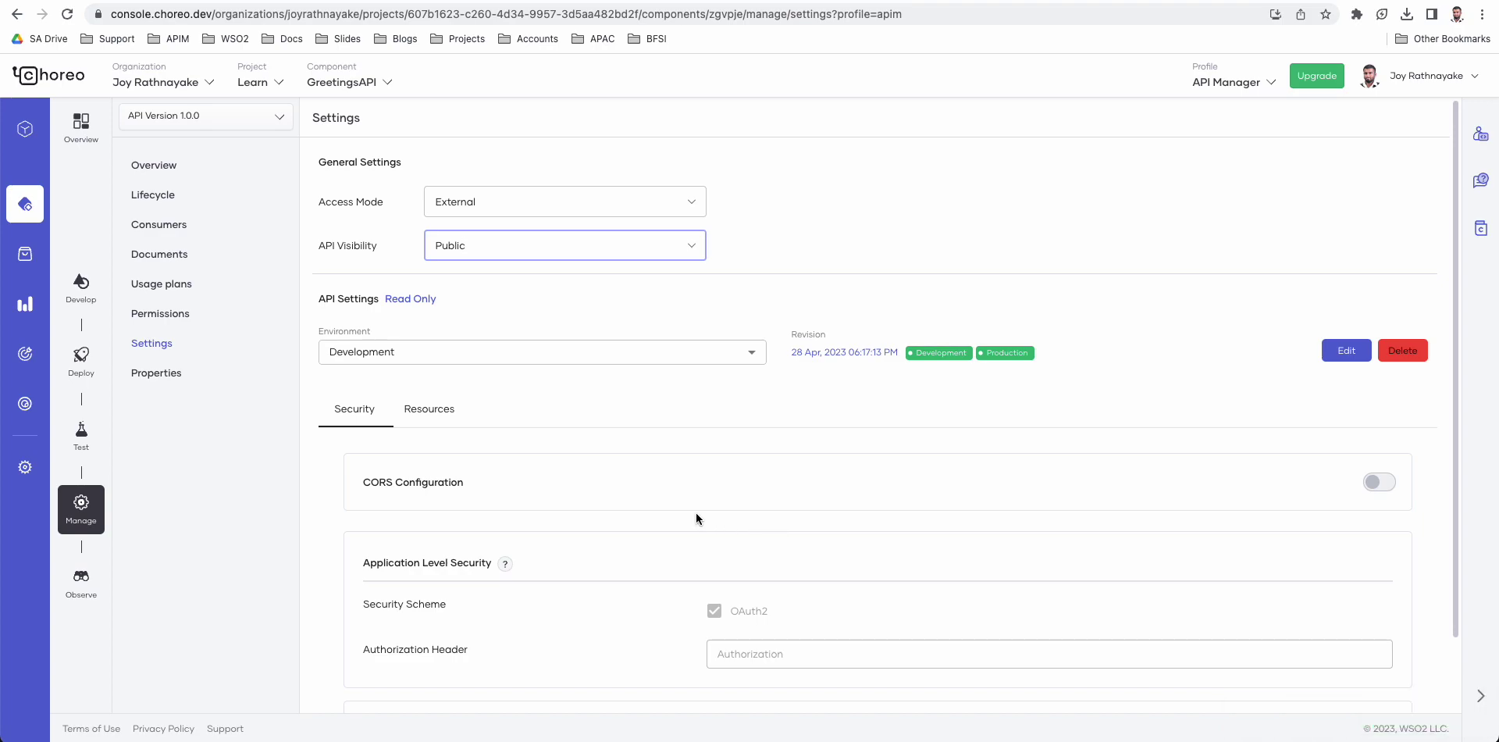
left_click(692, 250)
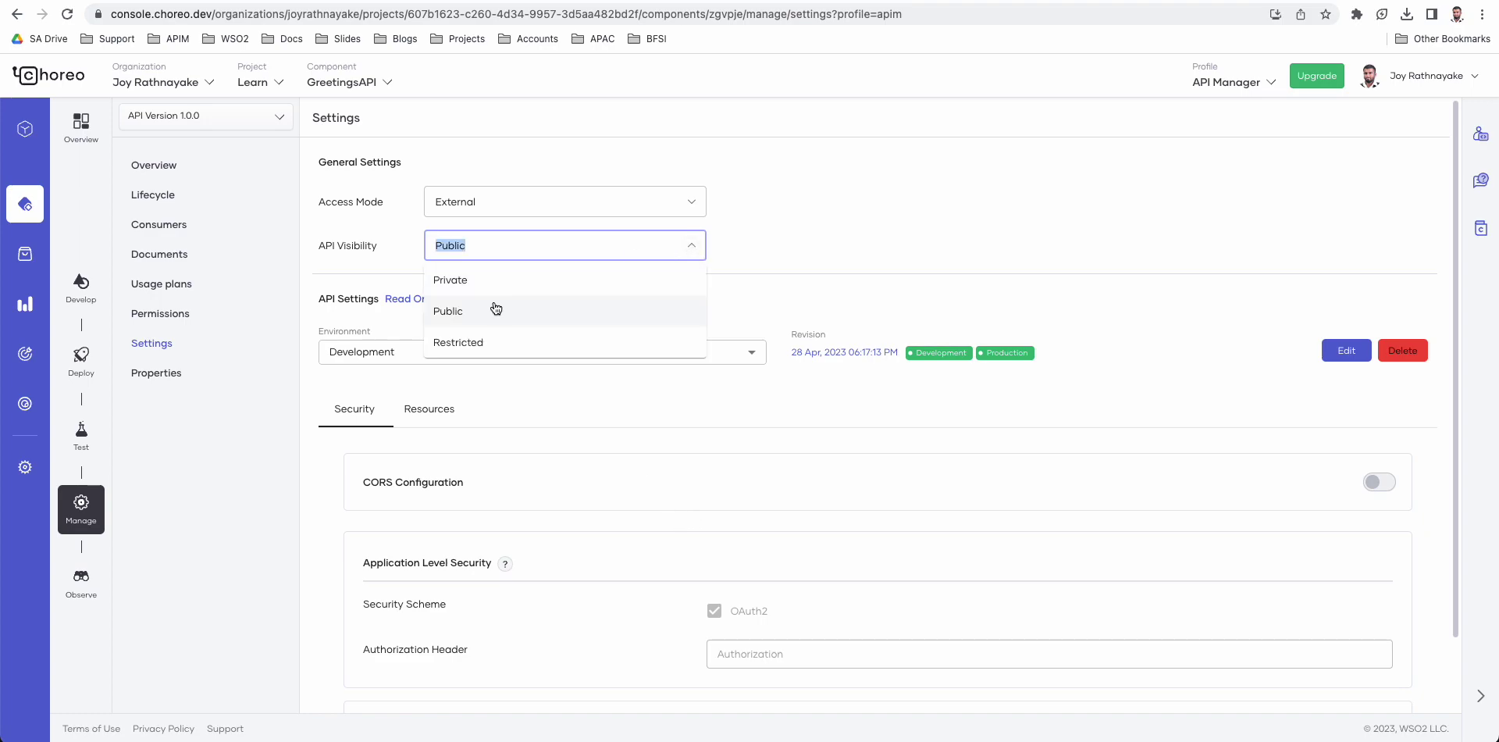
left_click(791, 214)
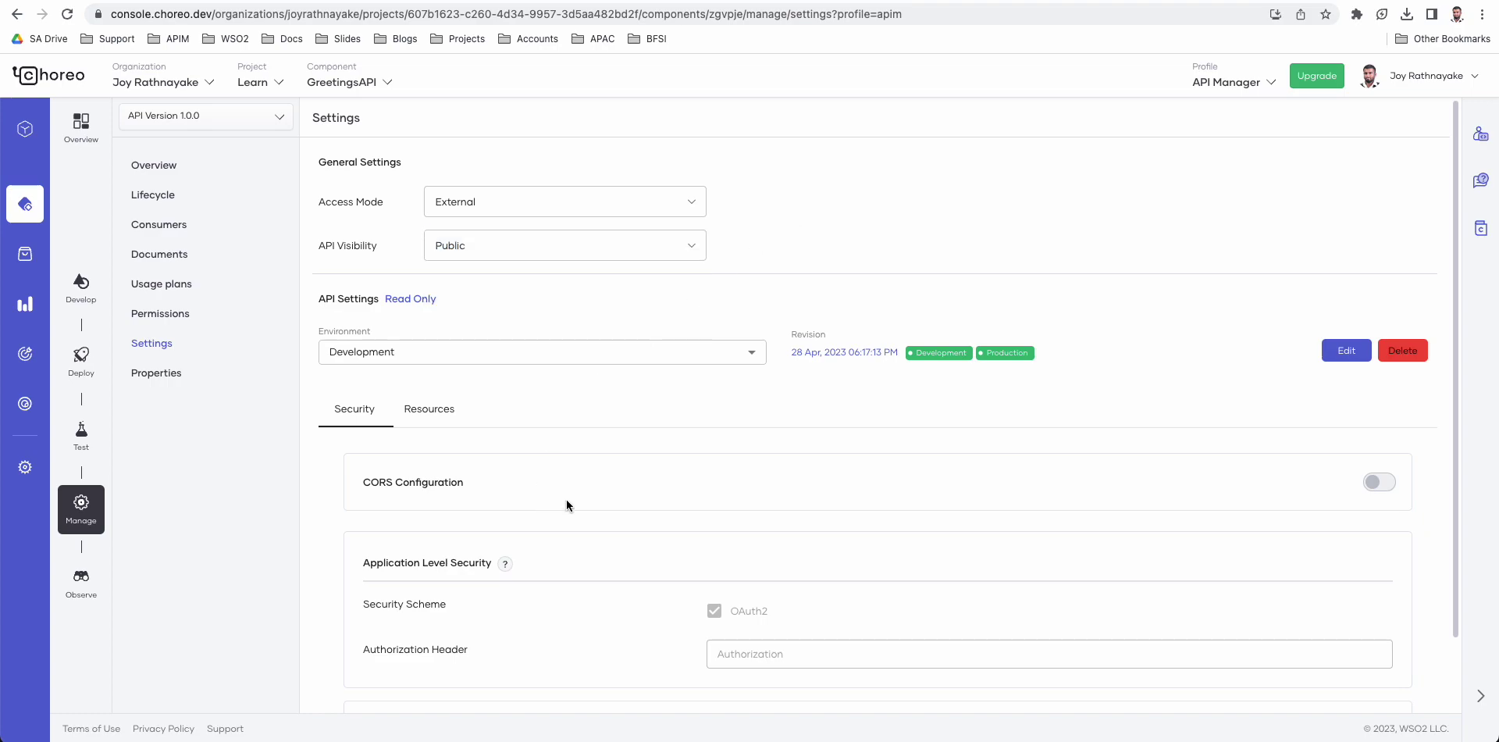
Step: Examine the Development environment's security settings, the rate limiting configuration of its resources, and the API's business information properties
scroll(610, 511, "down", 1)
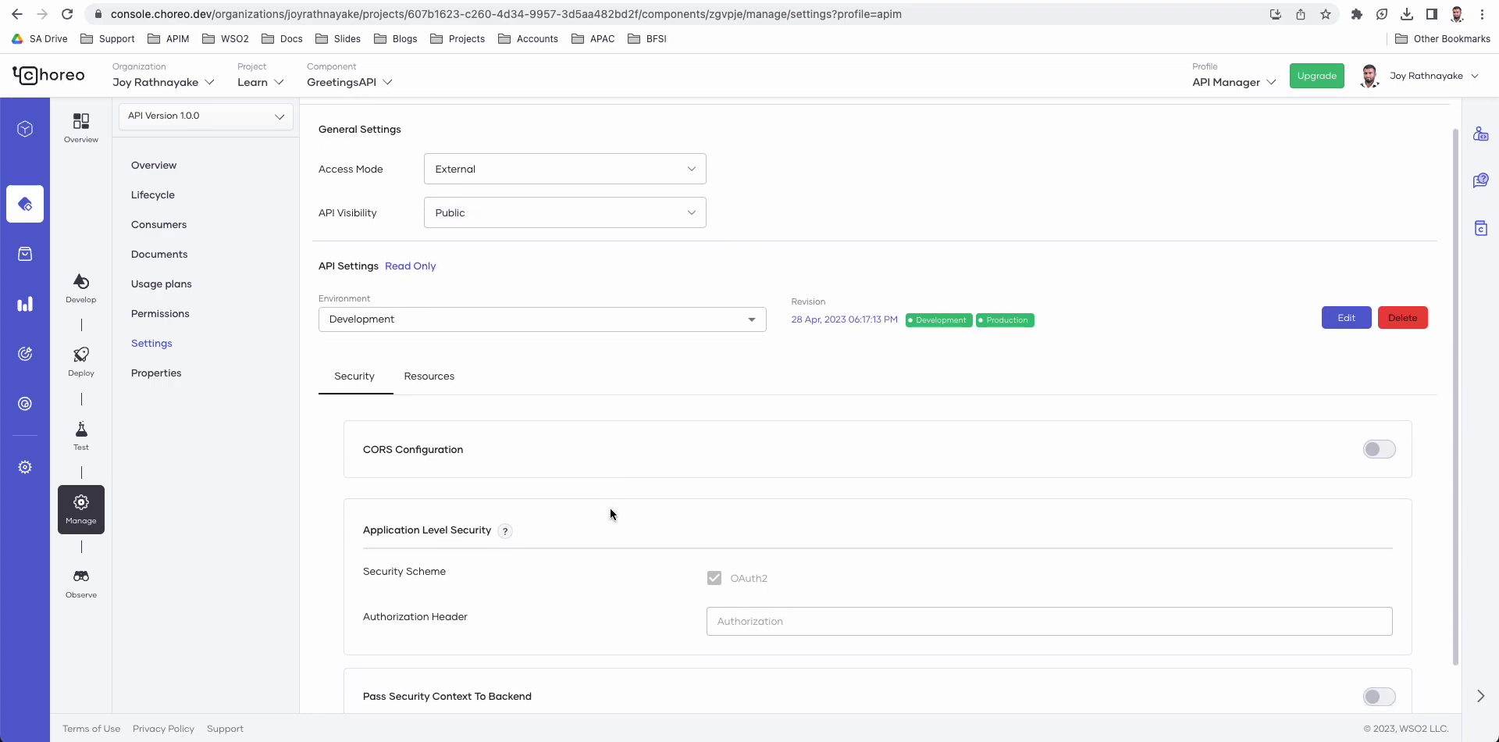
left_click(760, 326)
left_click(885, 255)
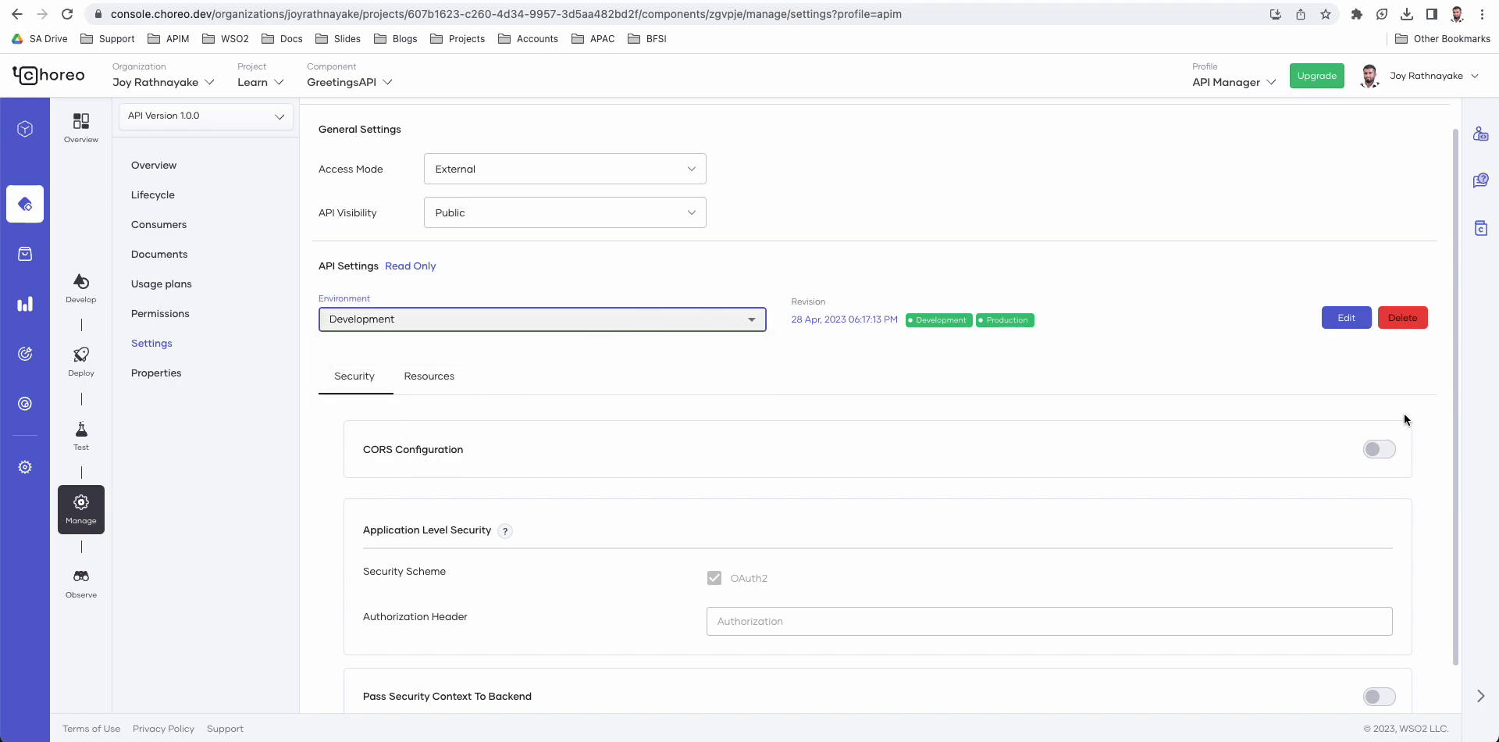
scroll(736, 466, "down", 1)
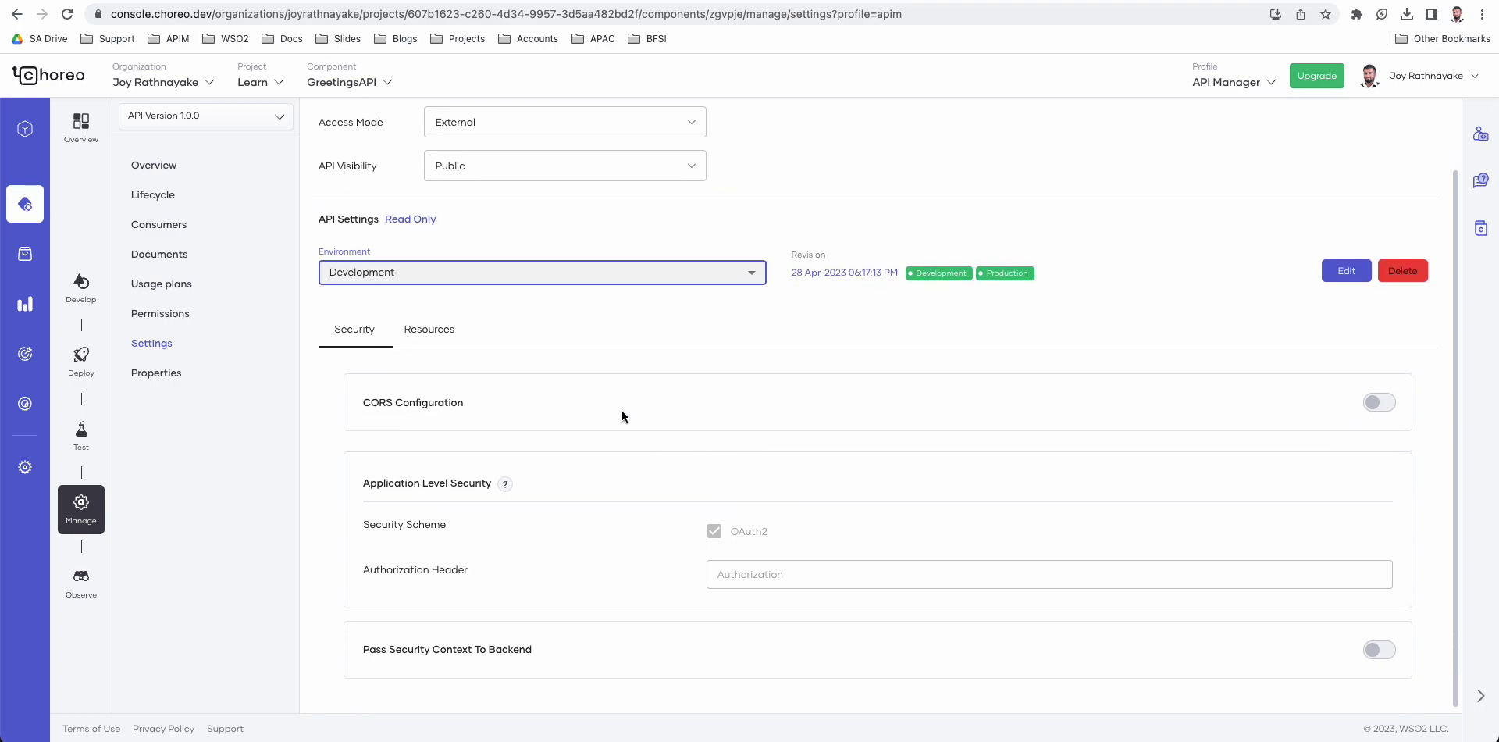
left_click(449, 341)
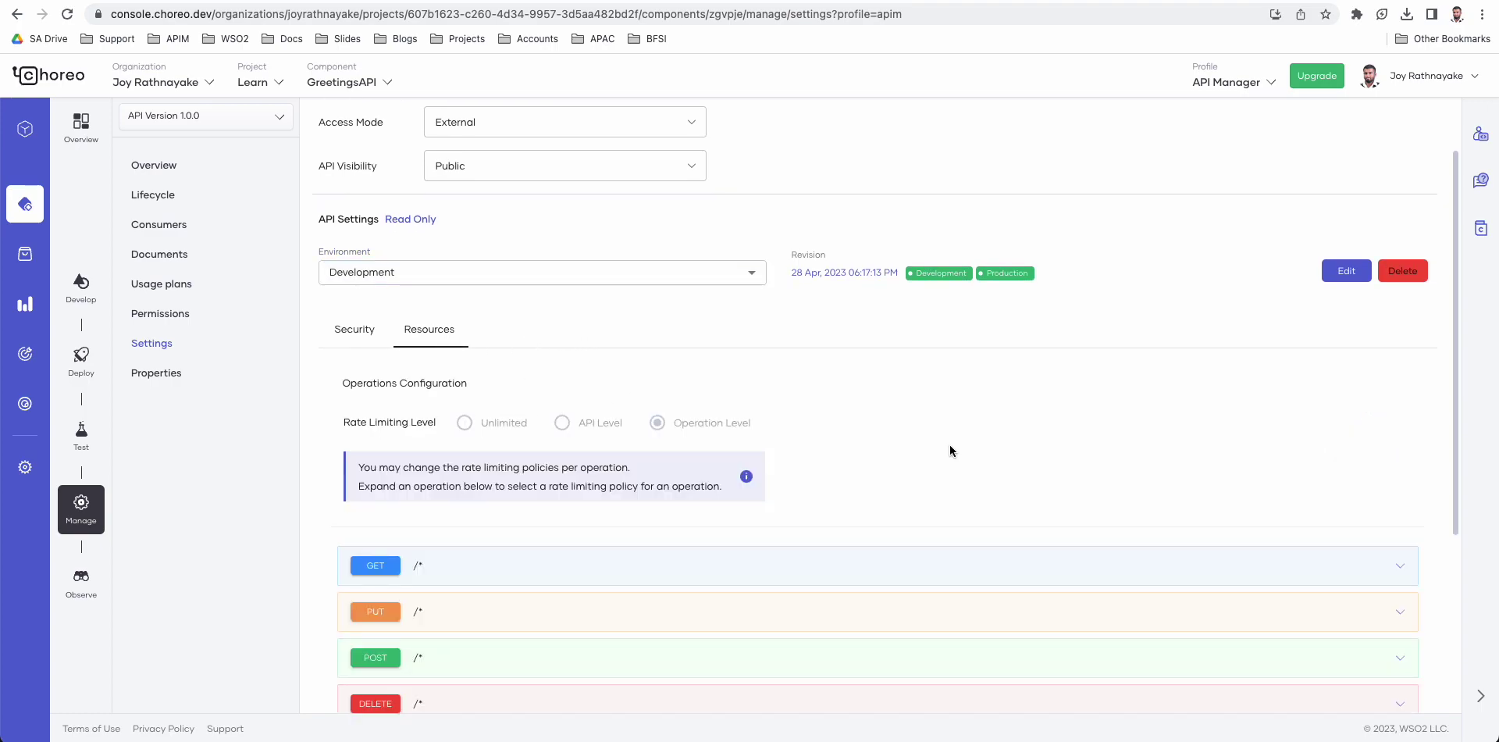
scroll(950, 450, "down", 3)
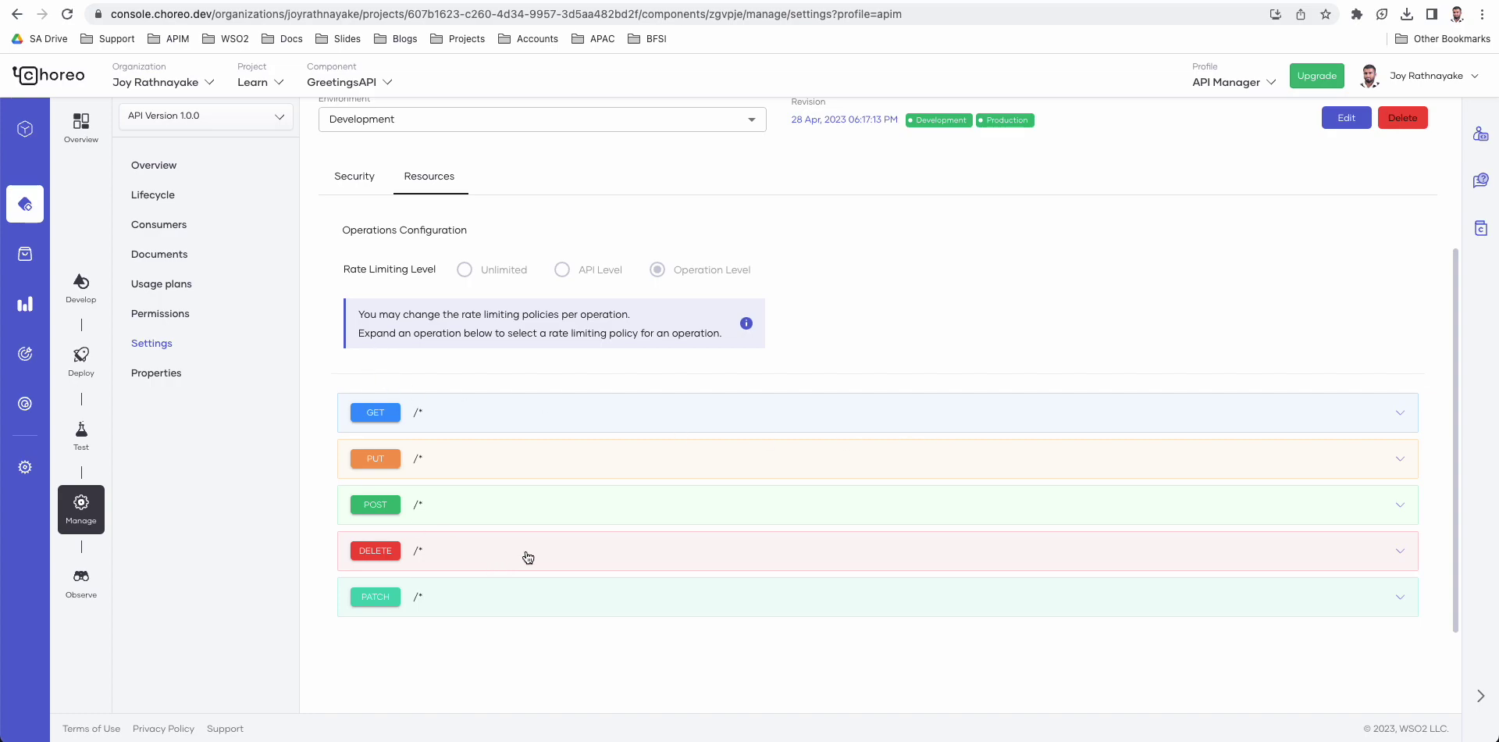
scroll(535, 556, "up", 4)
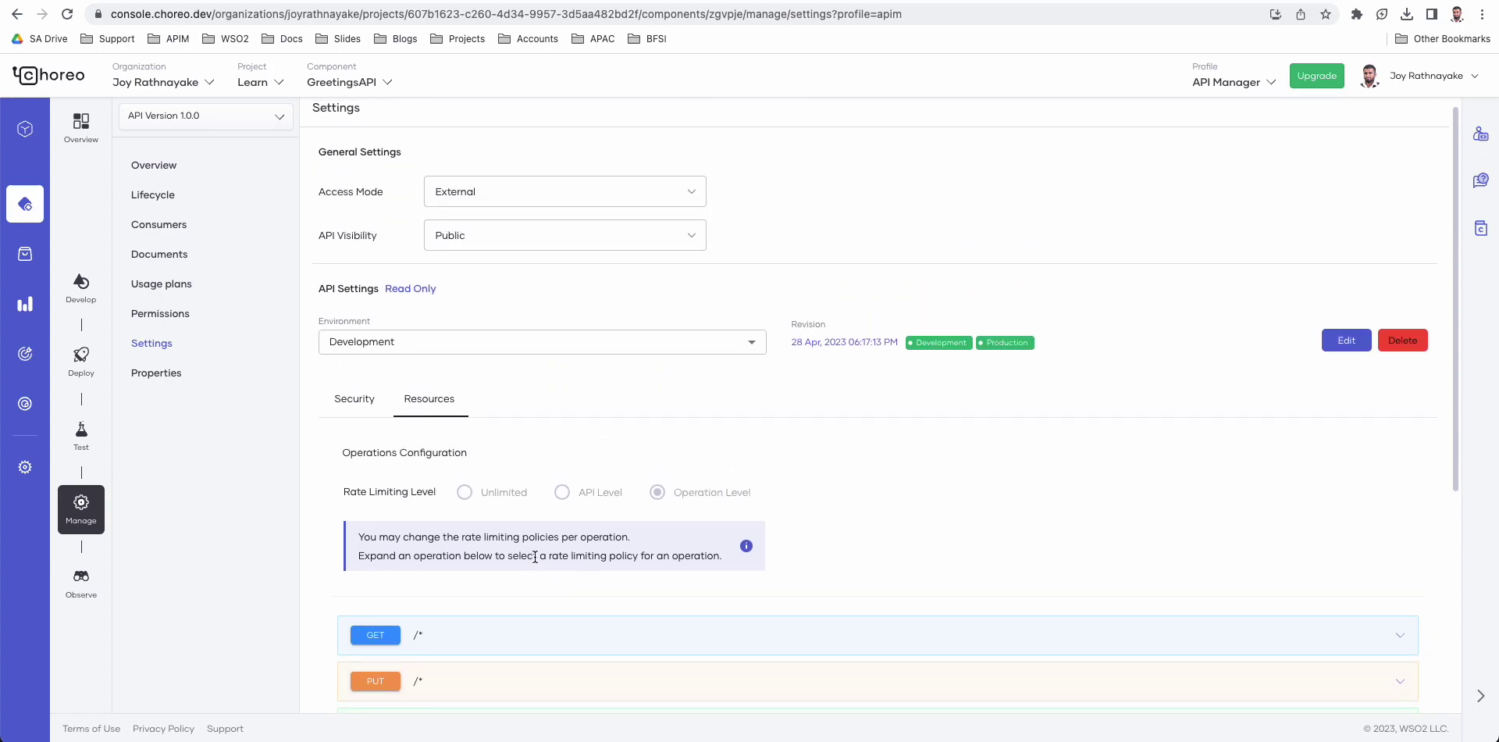
scroll(533, 555, "up", 1)
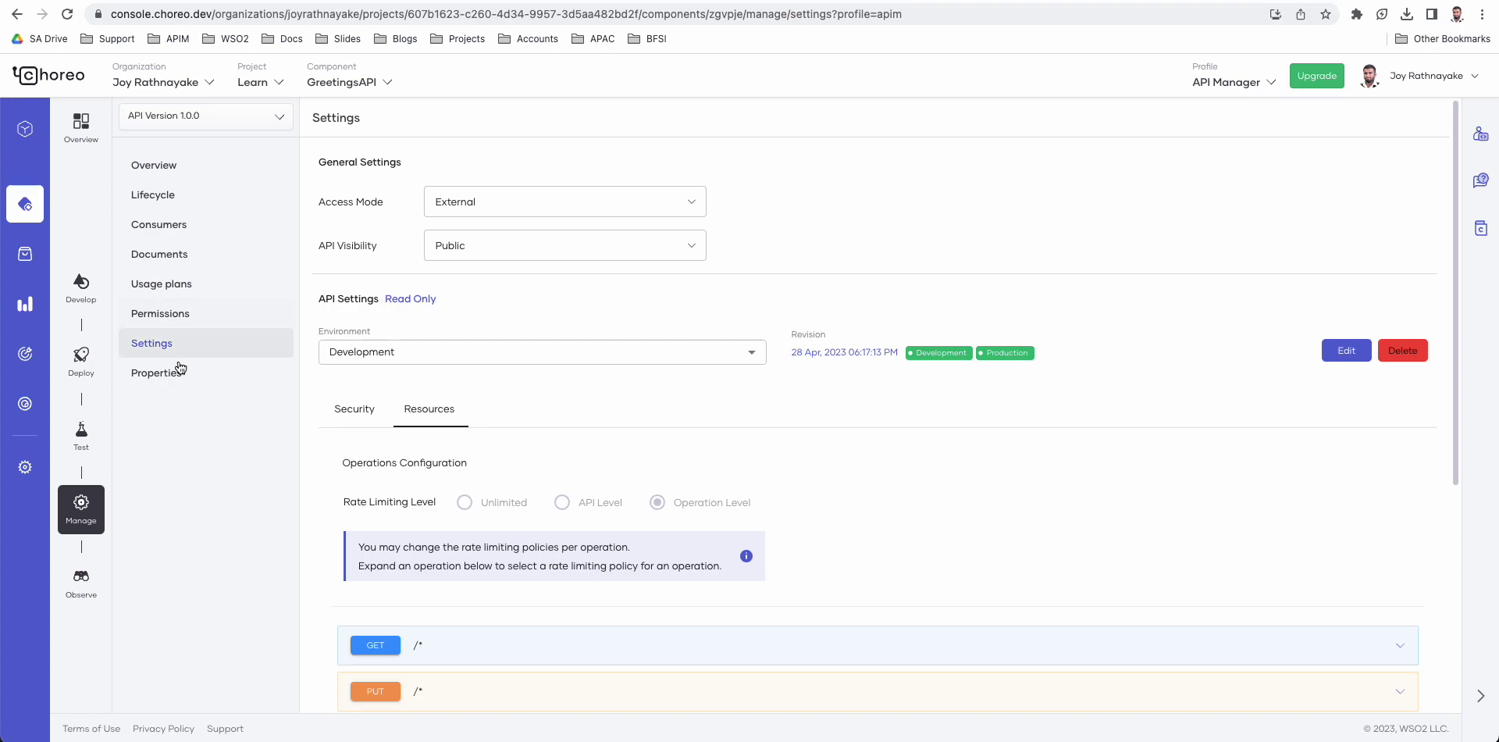
left_click(160, 377)
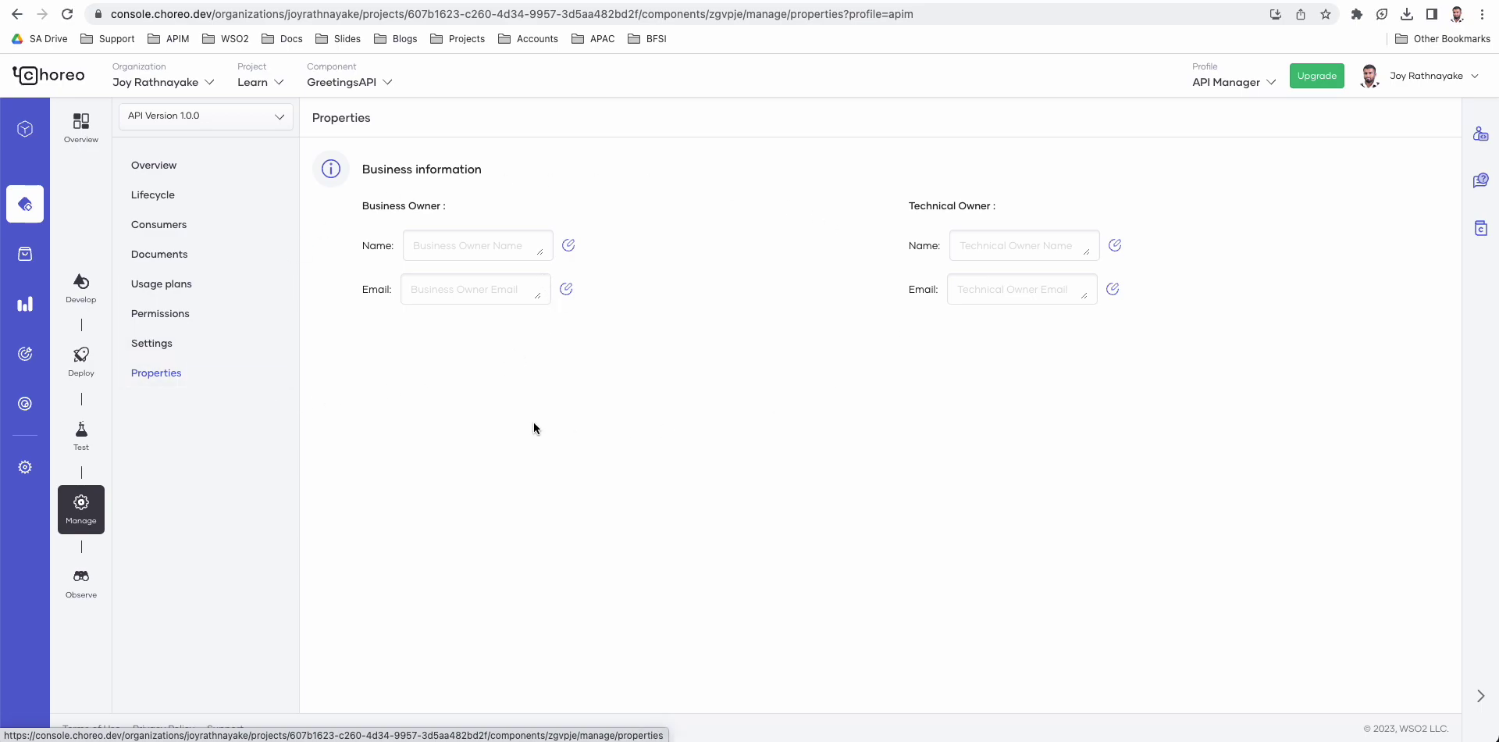
Step: Publish the API from its Created lifecycle state, declining to publish a client connector, and review the lifecycle and connector options
left_click(167, 205)
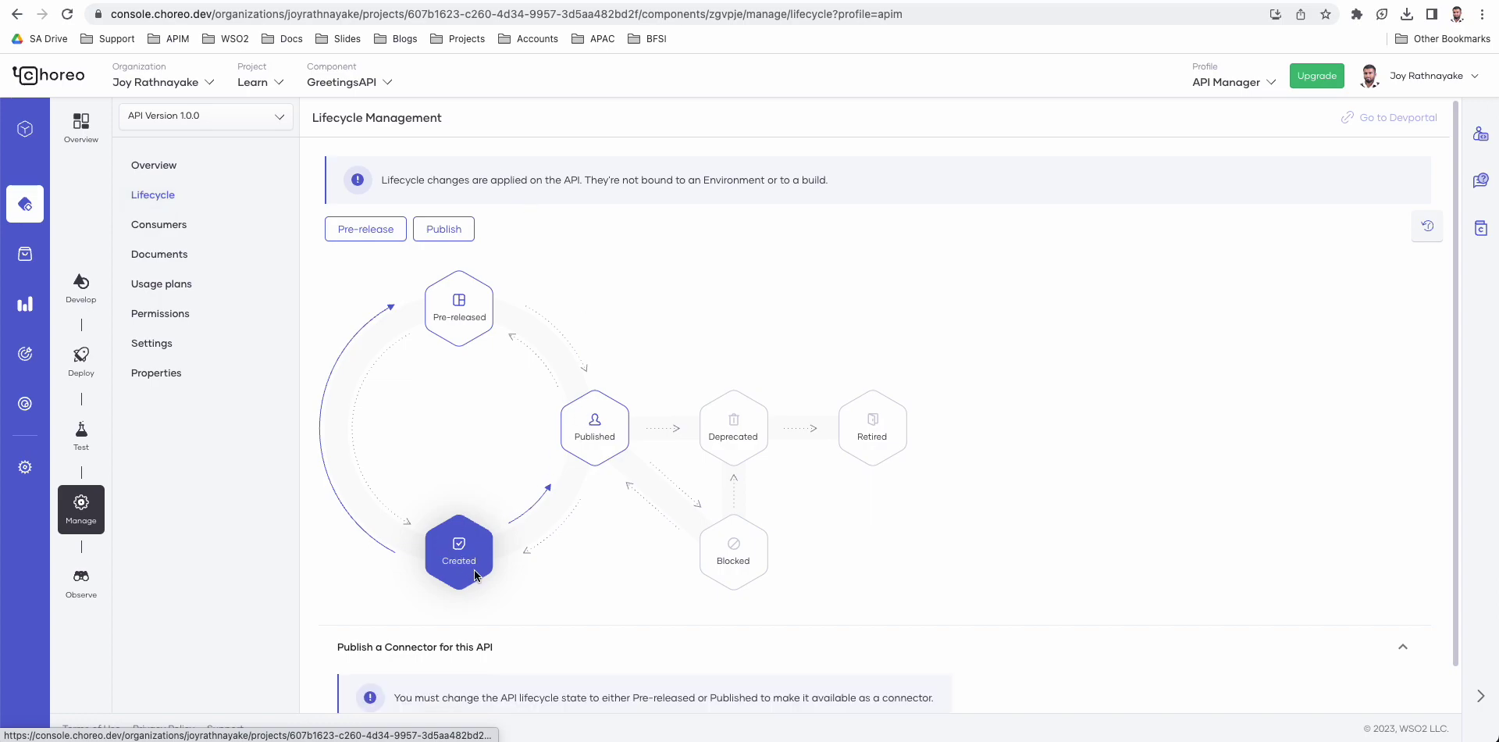
left_click(453, 242)
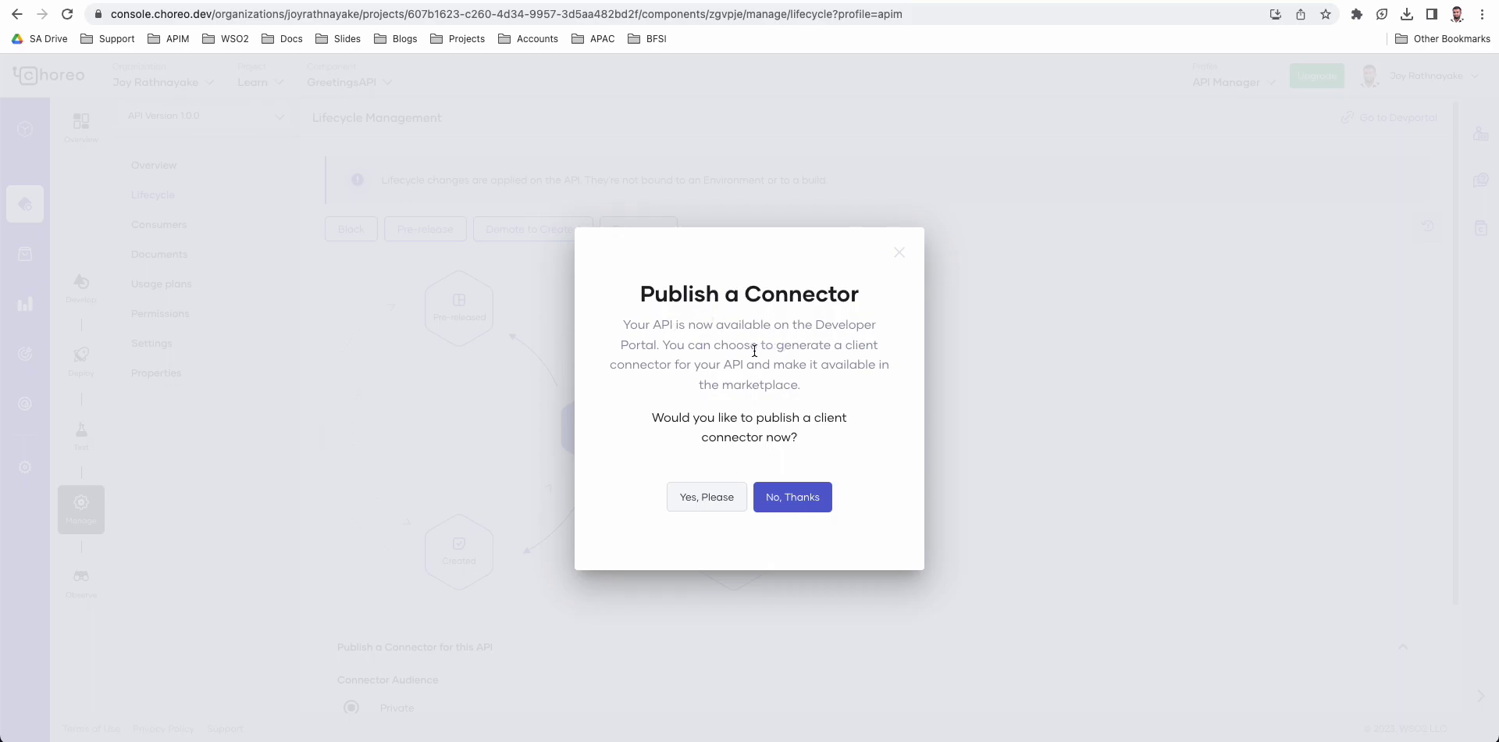
left_click(799, 503)
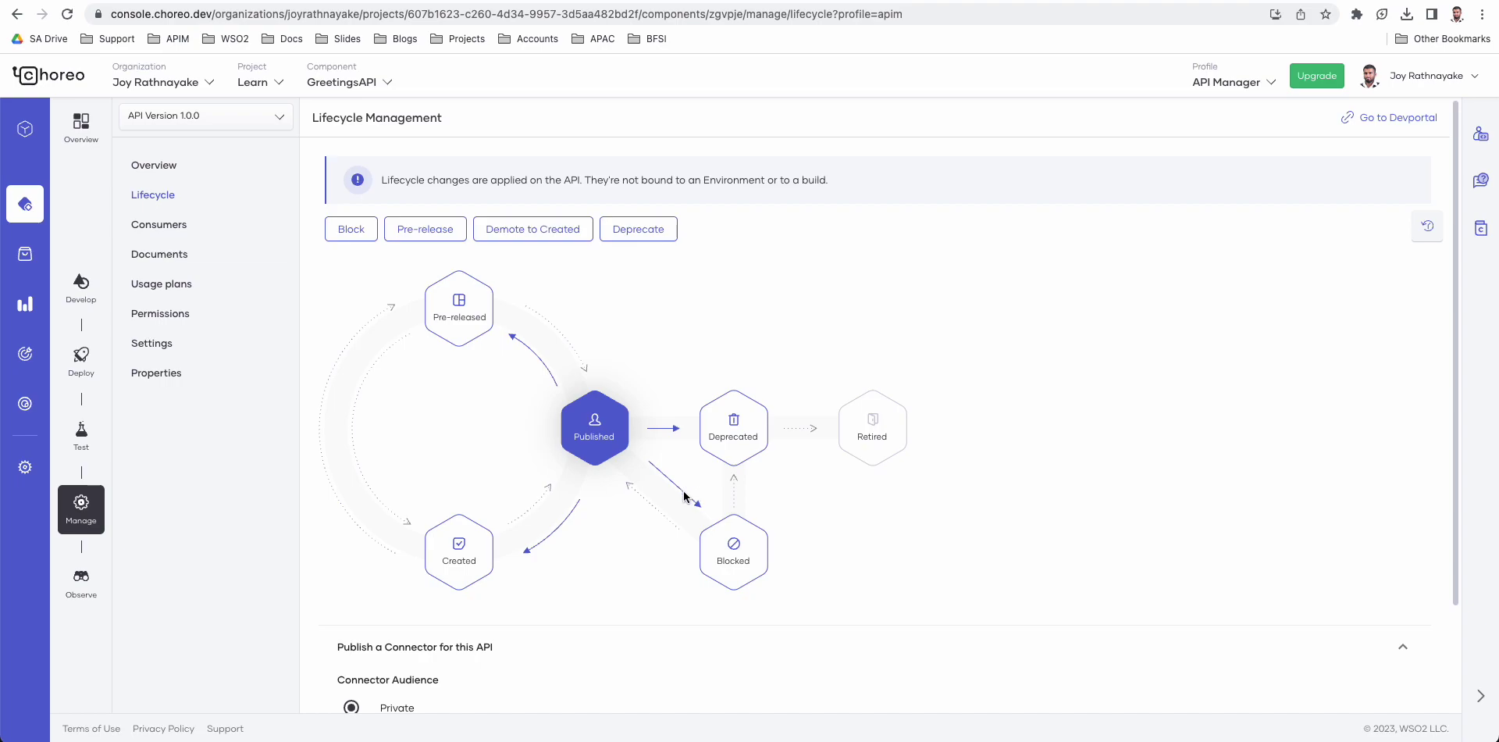
scroll(663, 478, "down", 3)
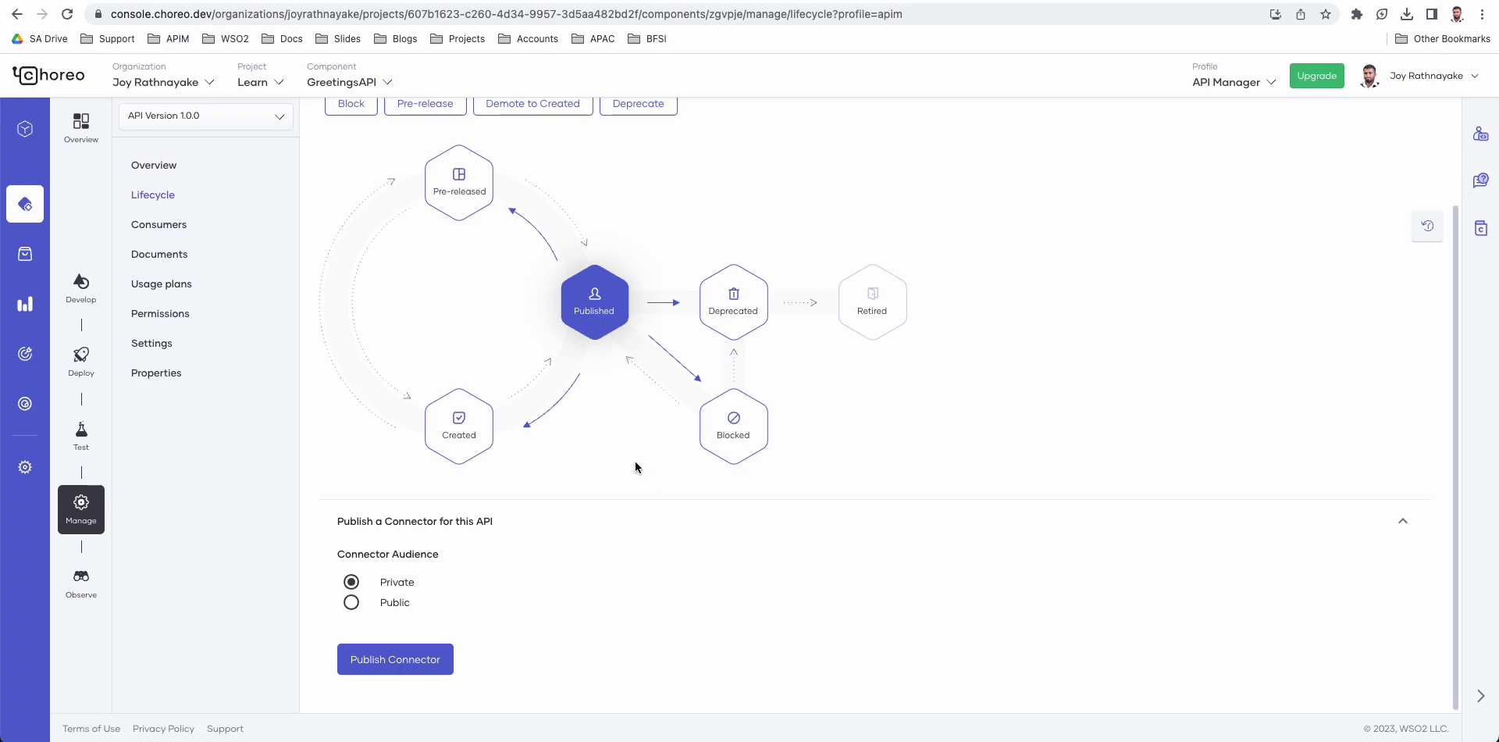
scroll(555, 310, "up", 1)
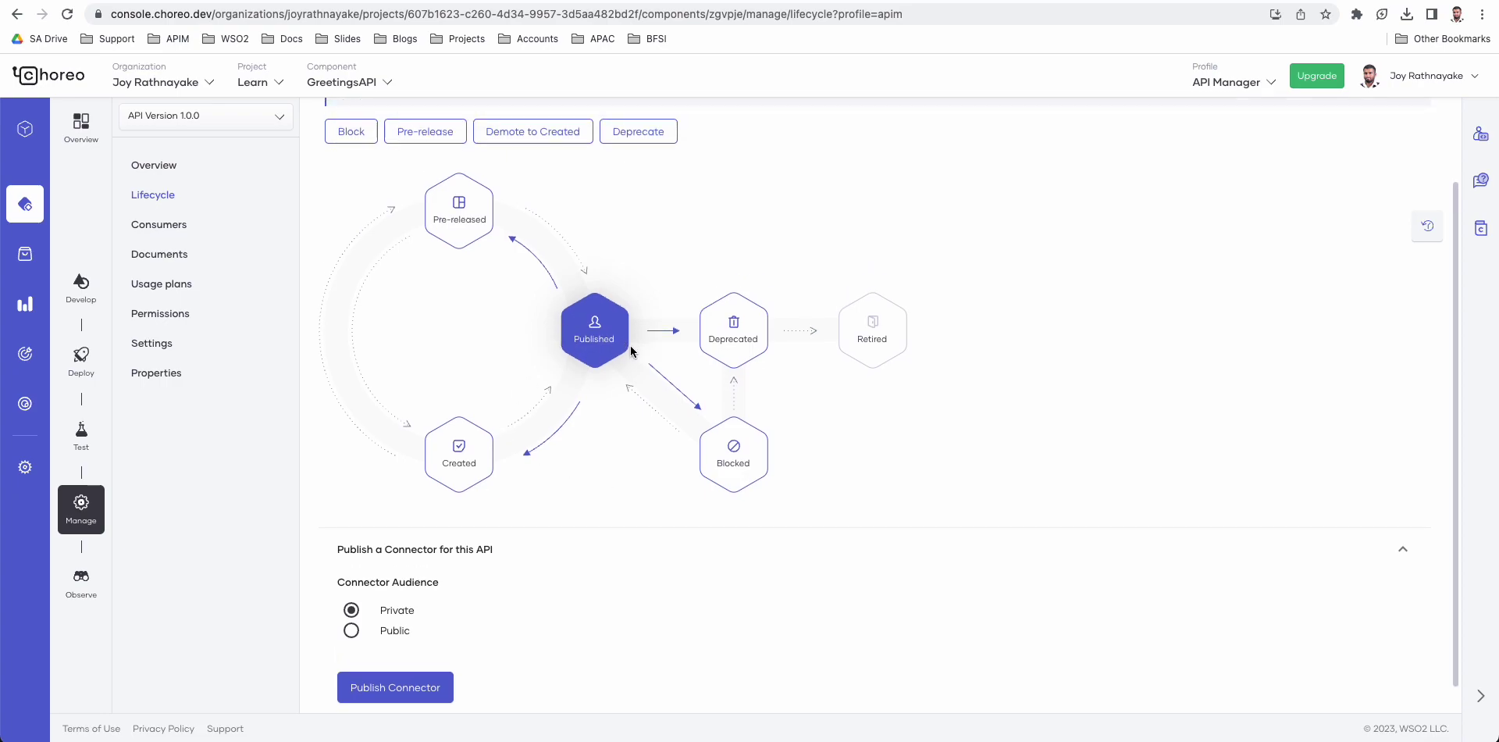
scroll(617, 352, "up", 3)
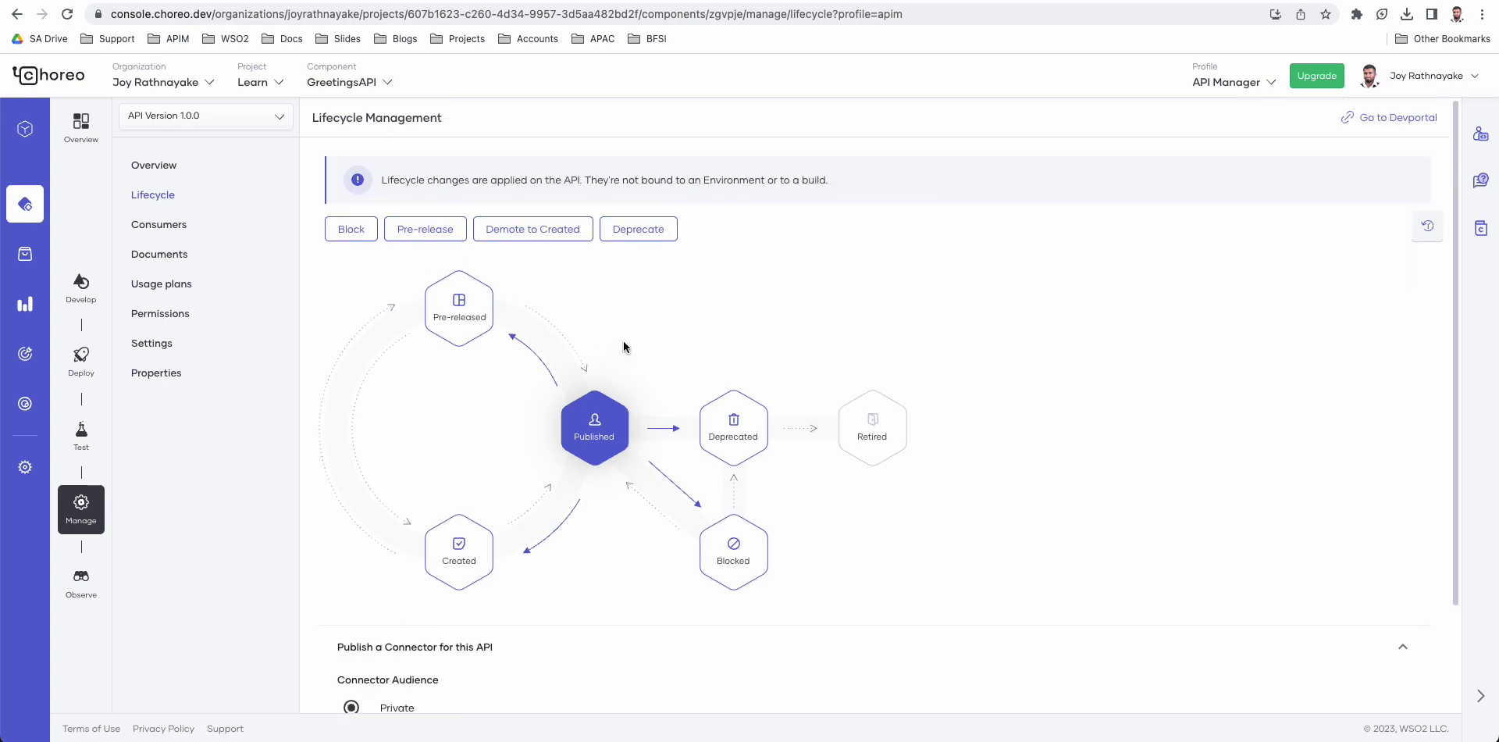
Step: Switch to the Choreo API Developer Portal and sign in with the Google account
left_click(1164, 1)
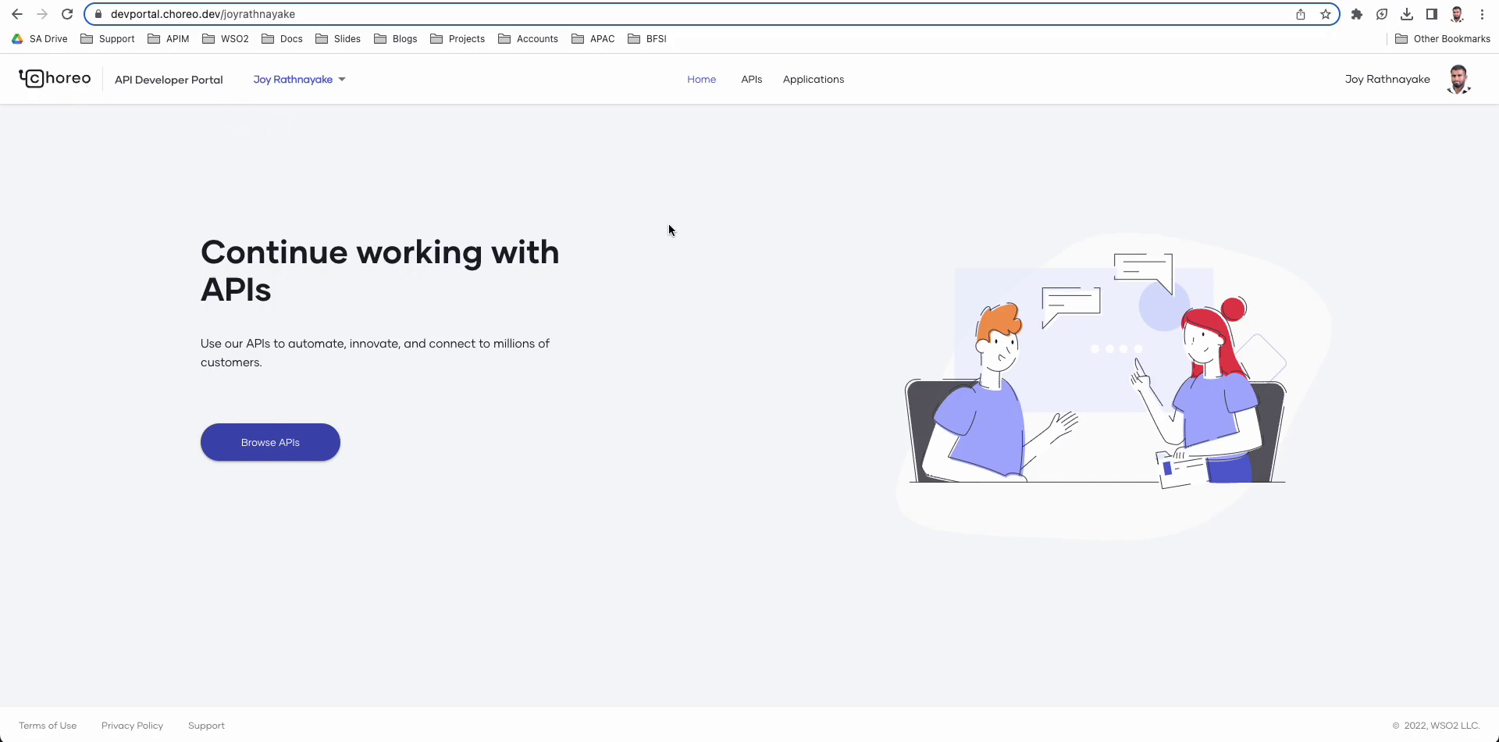
left_click(747, 81)
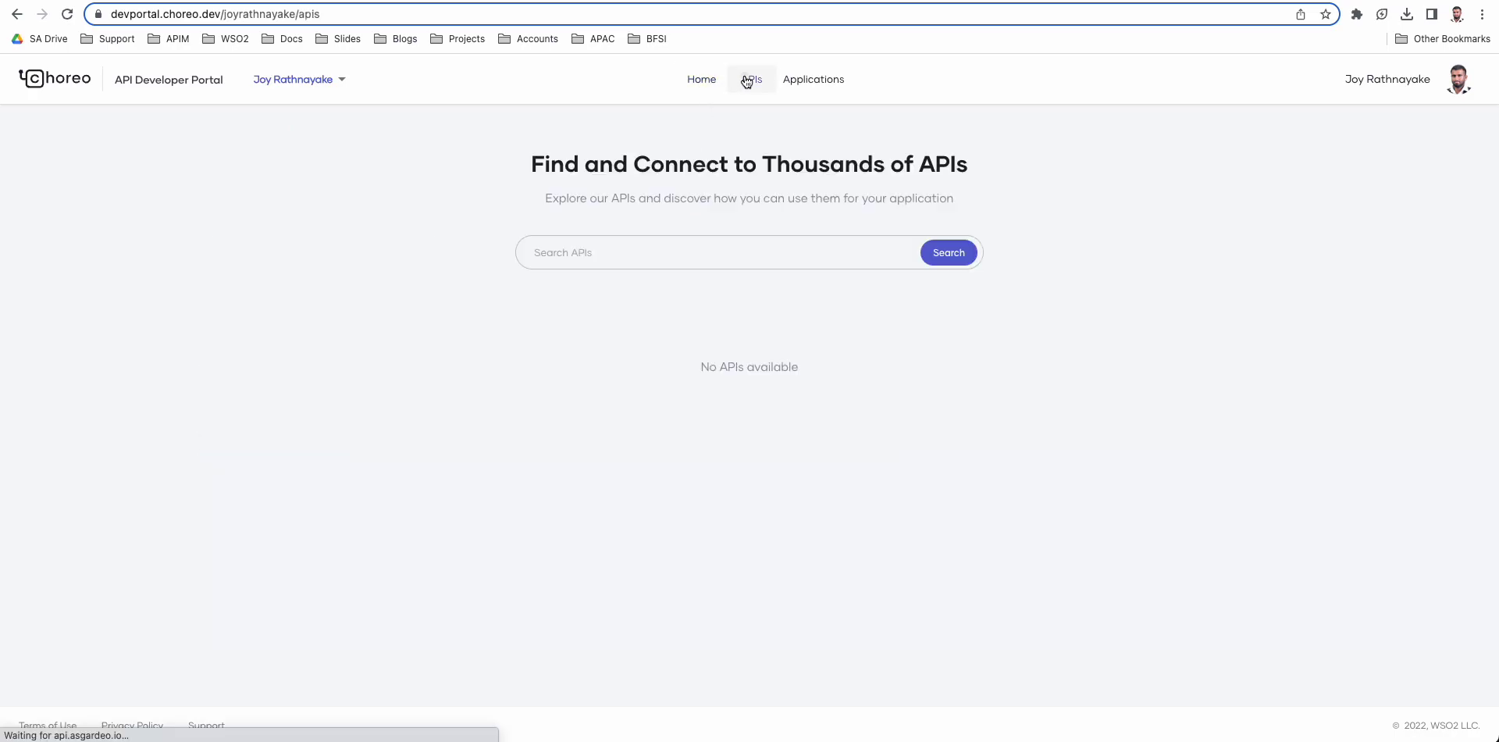
left_click(812, 82)
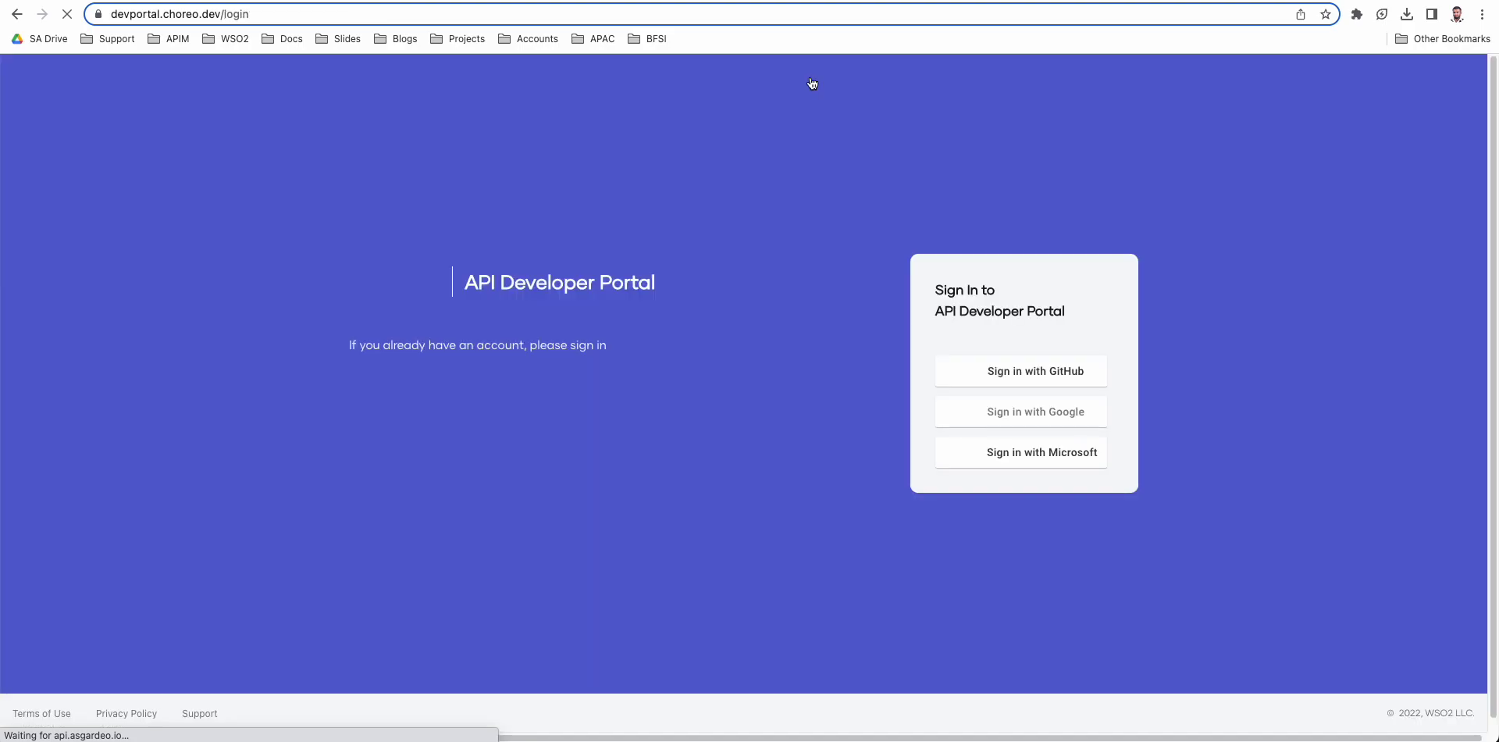
left_click(1006, 418)
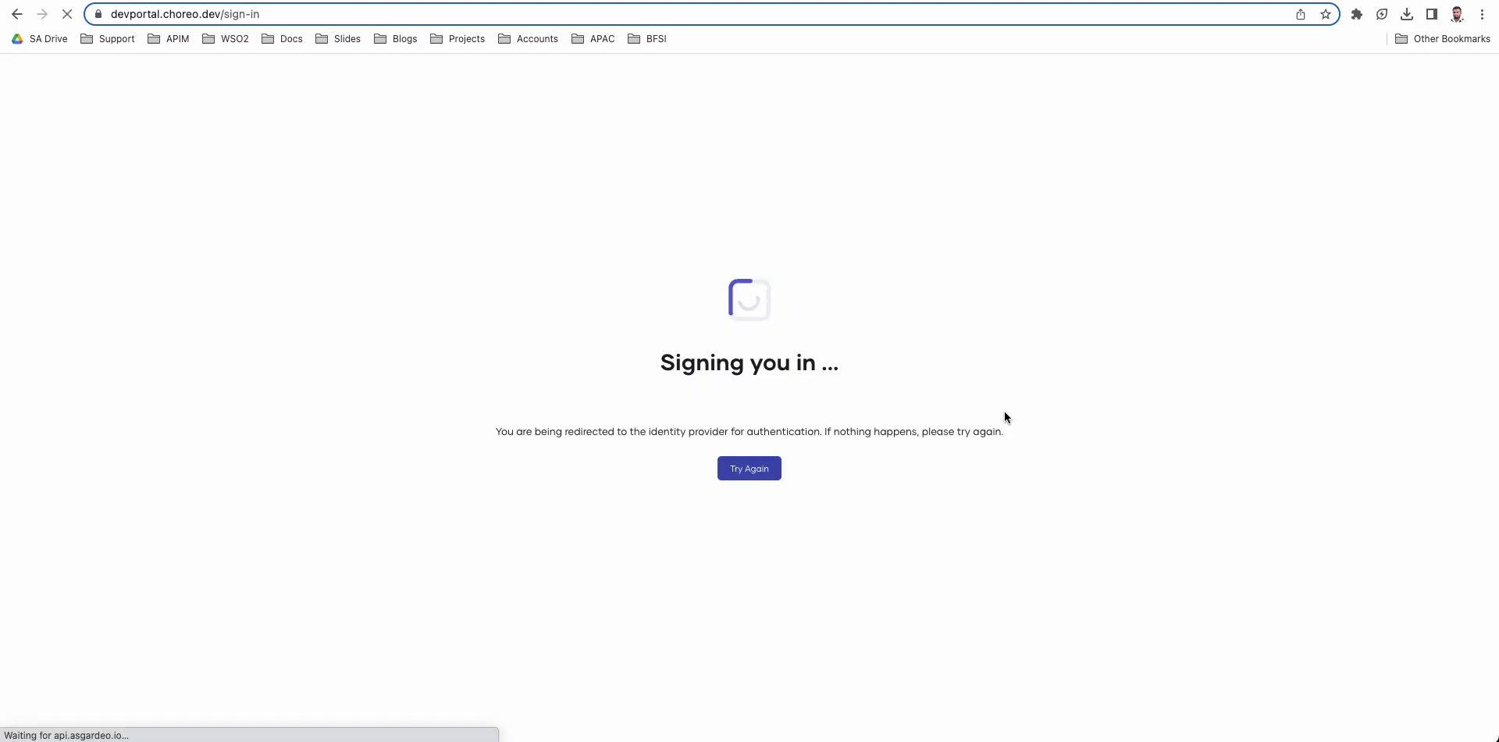
left_click(677, 364)
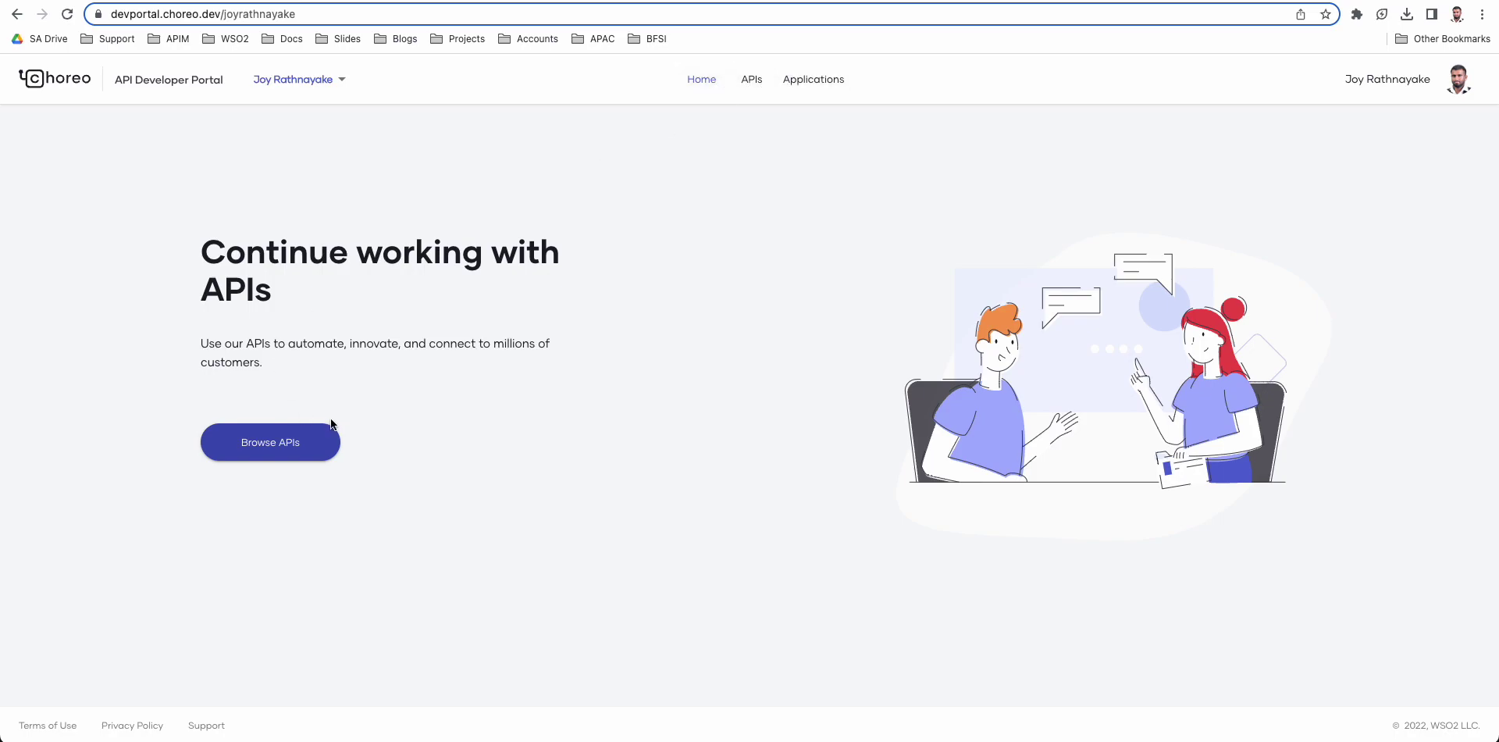
Step: Look through the APIs available in the Developer Portal and its applications page, and return to the API listing
left_click(281, 446)
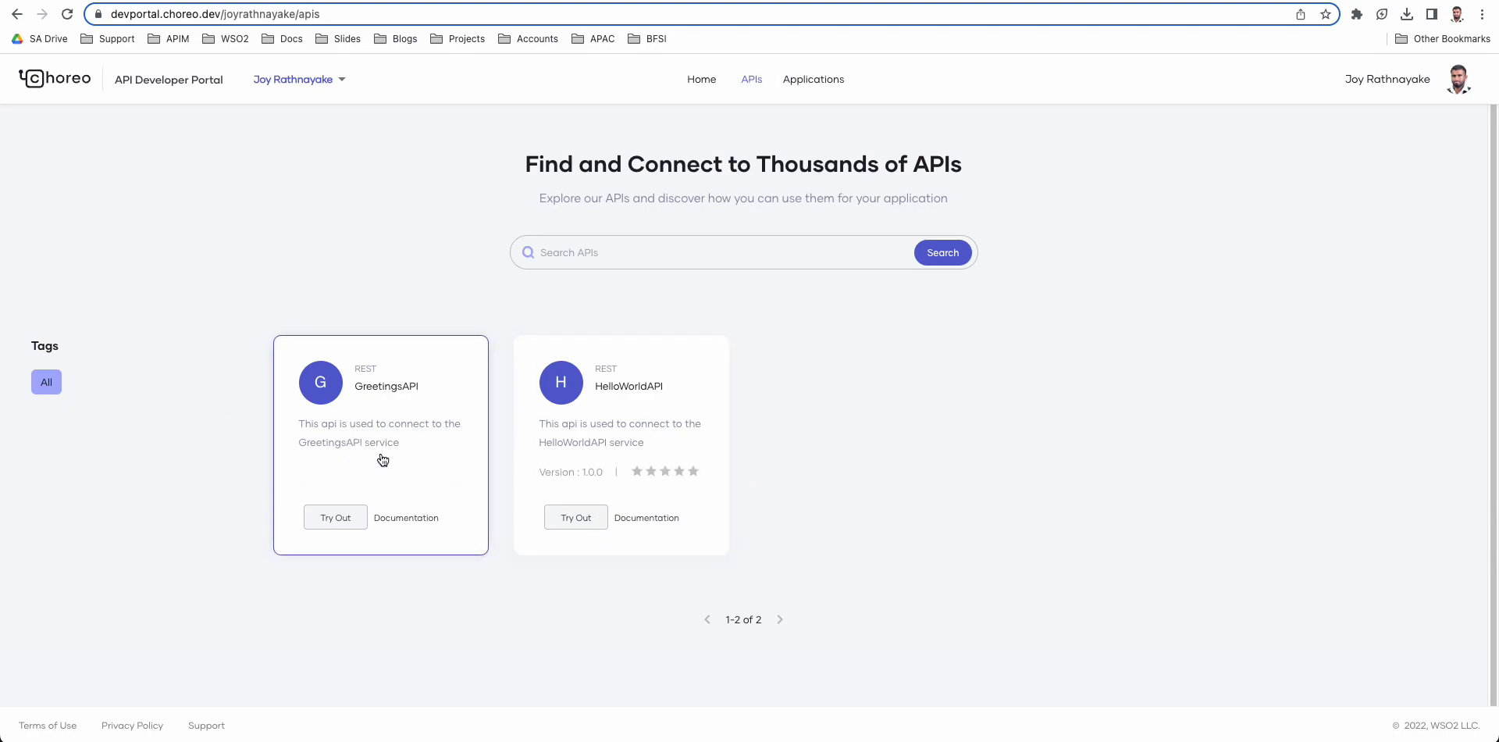
left_click(809, 80)
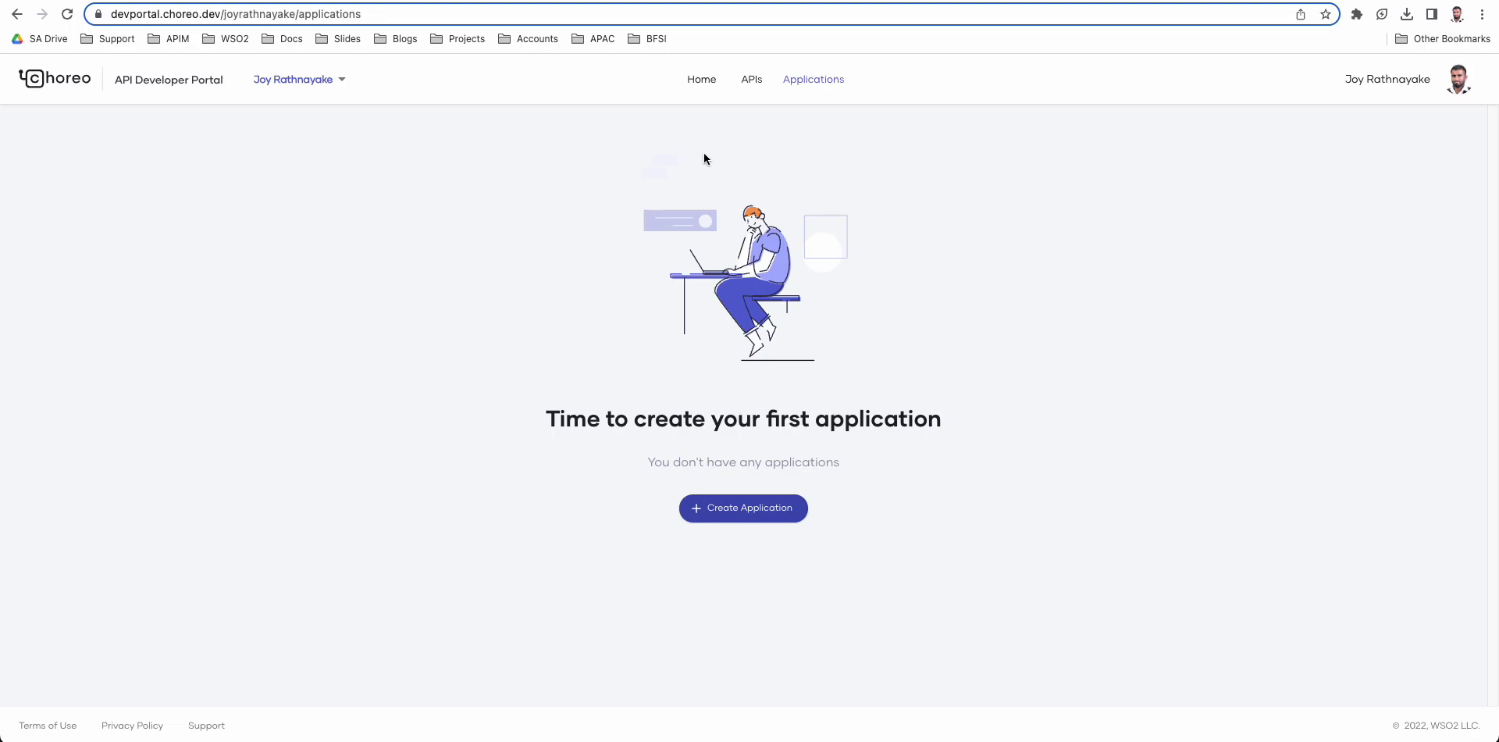
left_click(752, 88)
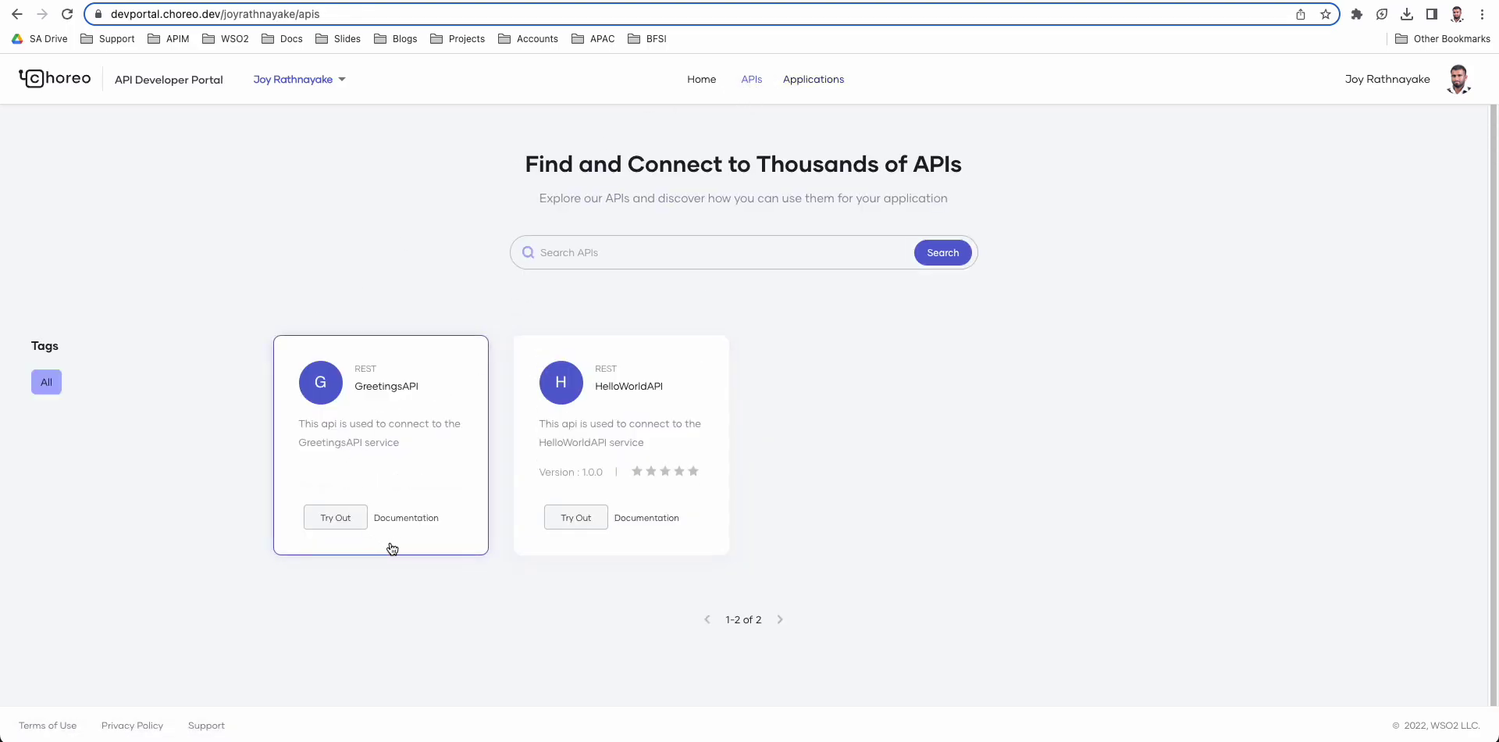
Step: Open GreetingsAPI and look through its endpoints, contracts, SDKs, documentation and try-out page
left_click(393, 420)
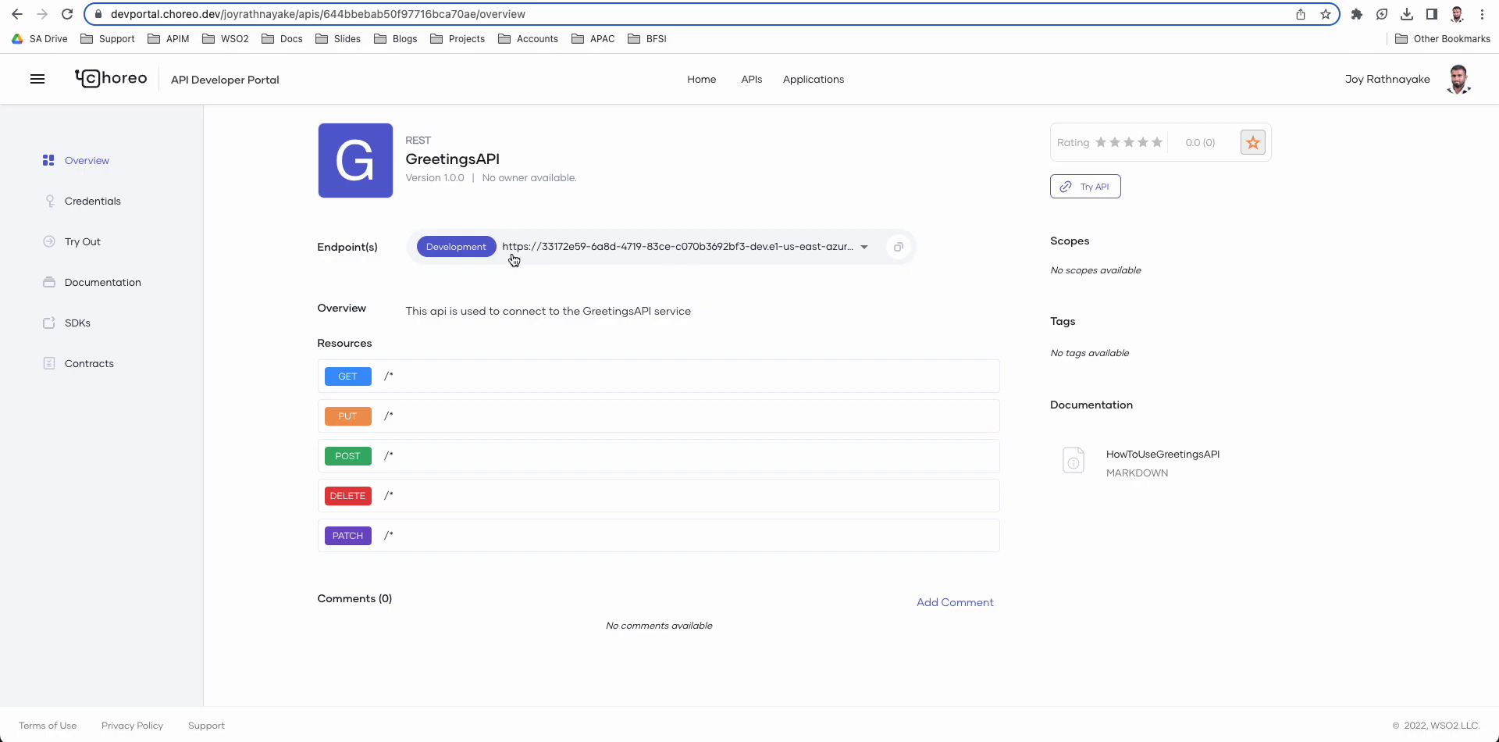
left_click(864, 247)
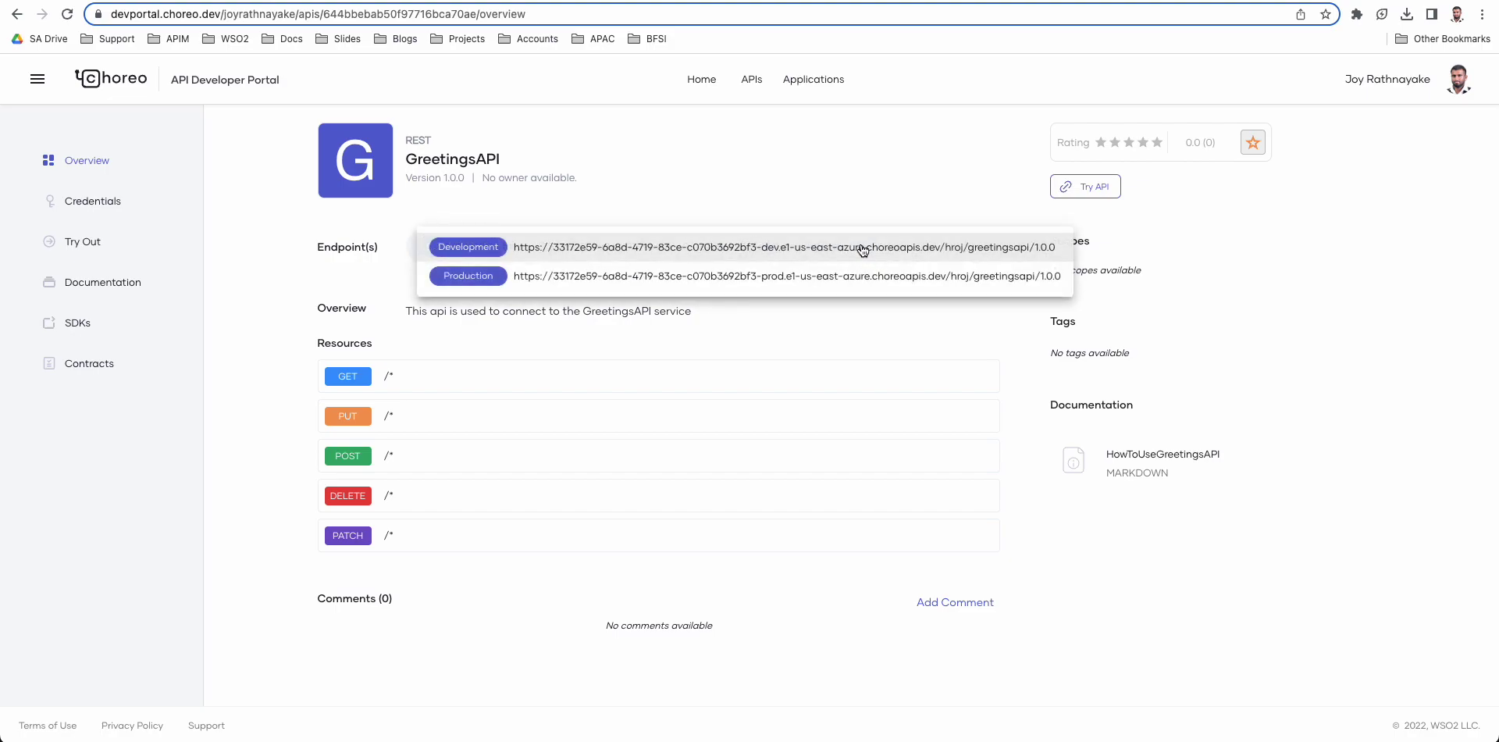
left_click(734, 164)
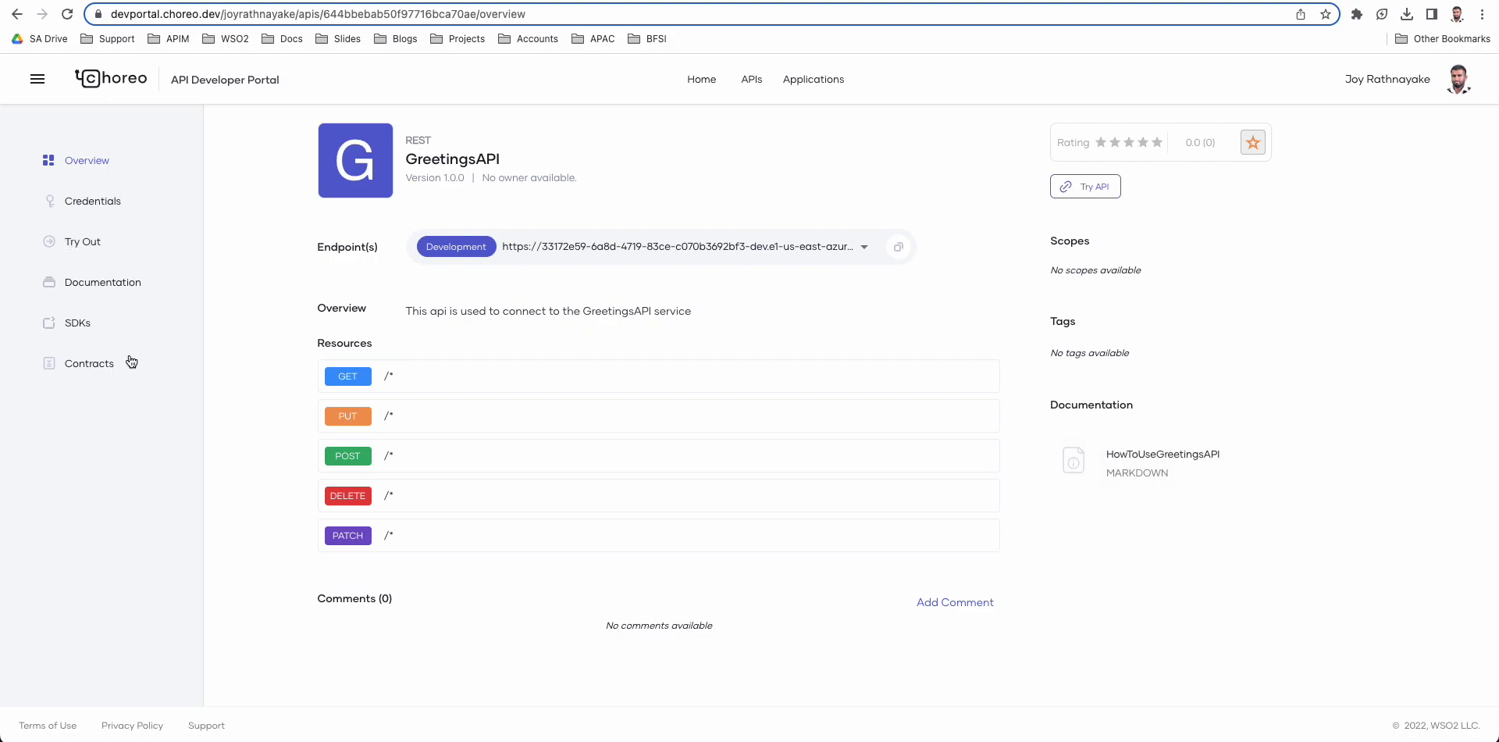
left_click(87, 368)
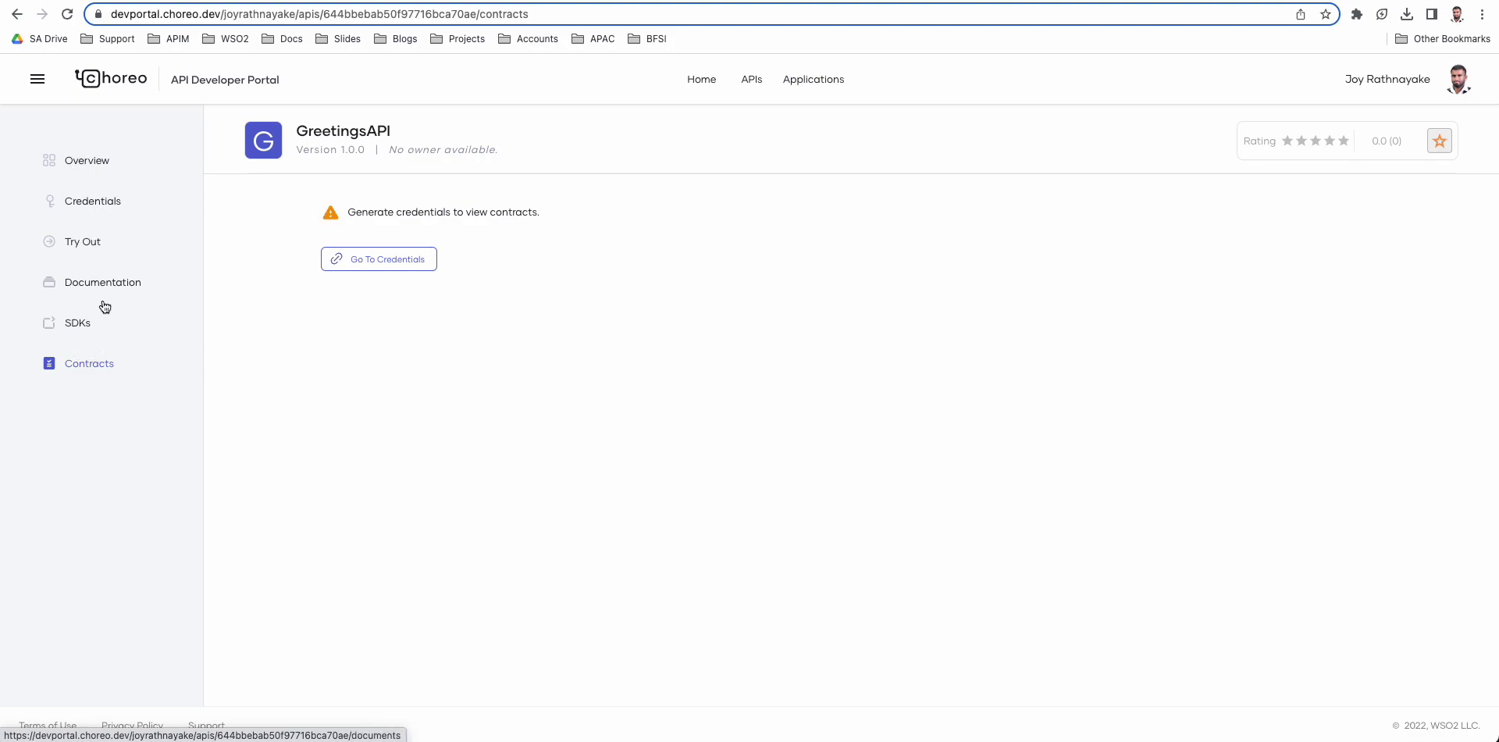
left_click(80, 324)
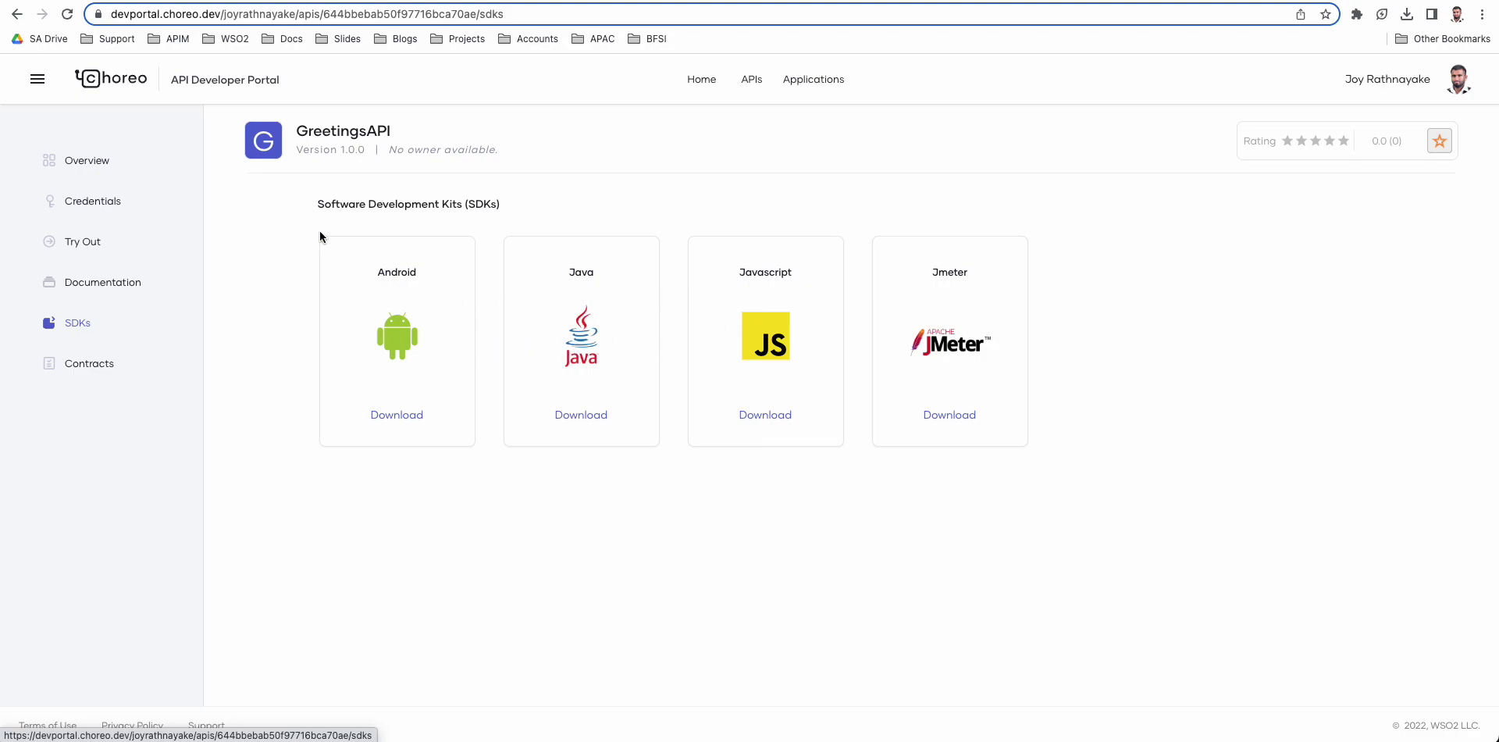
left_click(77, 287)
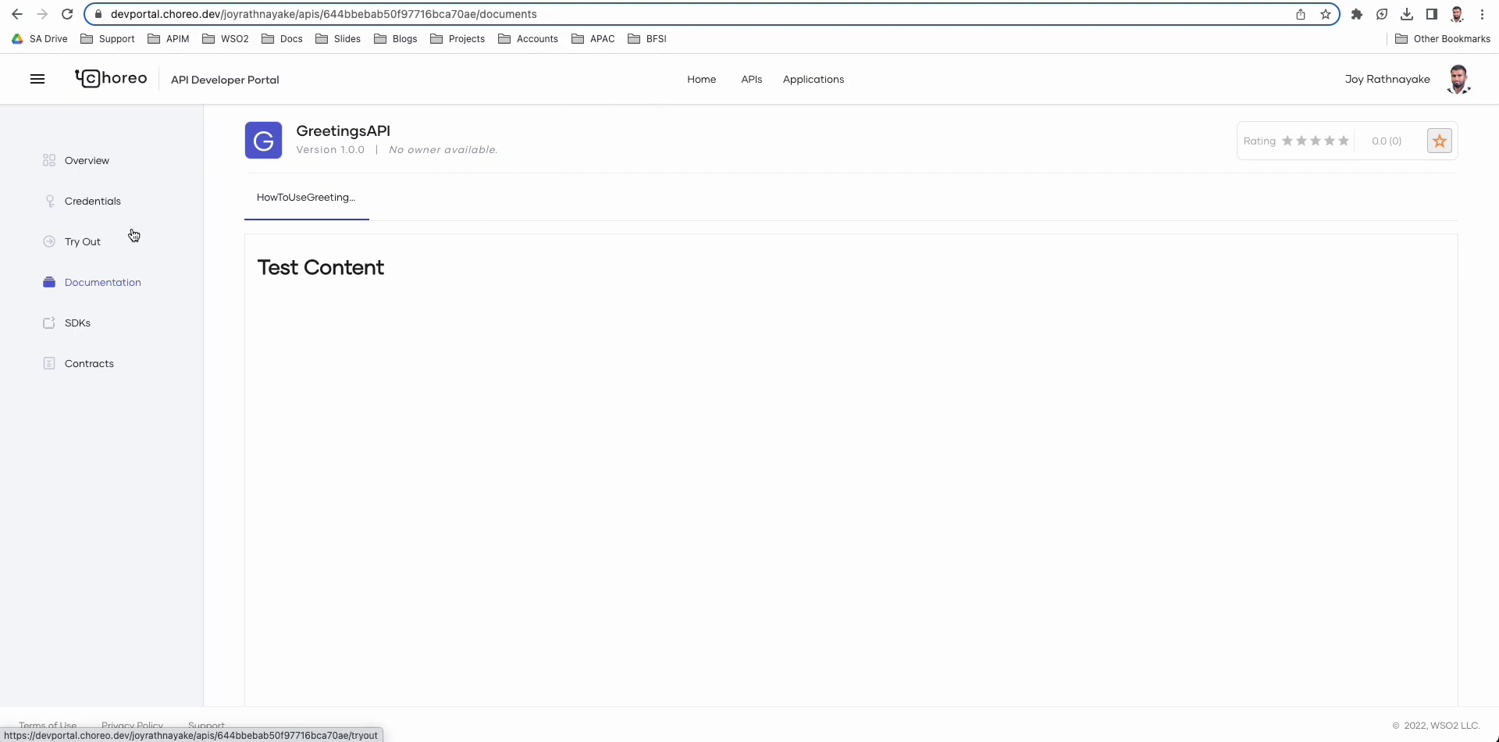
left_click(98, 242)
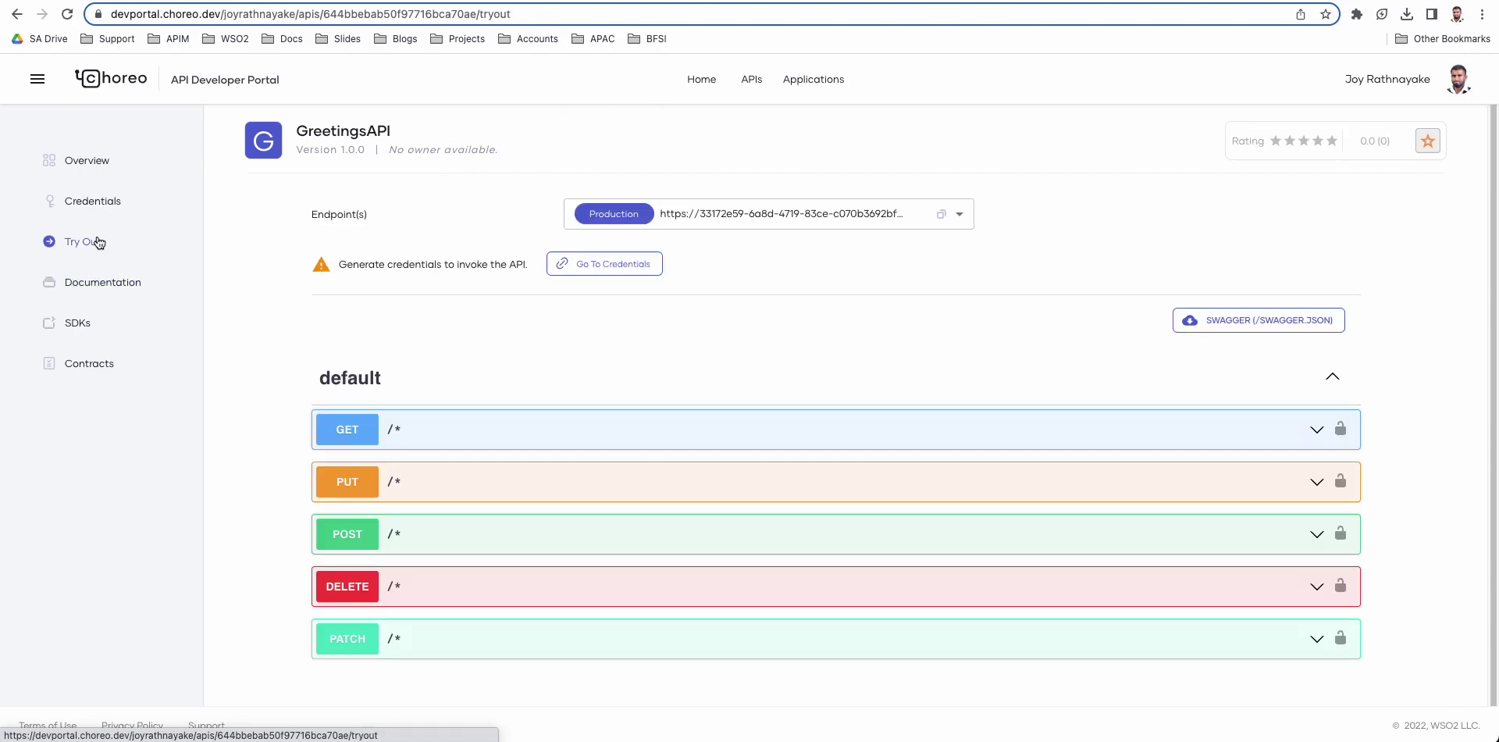
Step: Create an application named GreetingsApp with a per token quota of 10PerMin
left_click(824, 82)
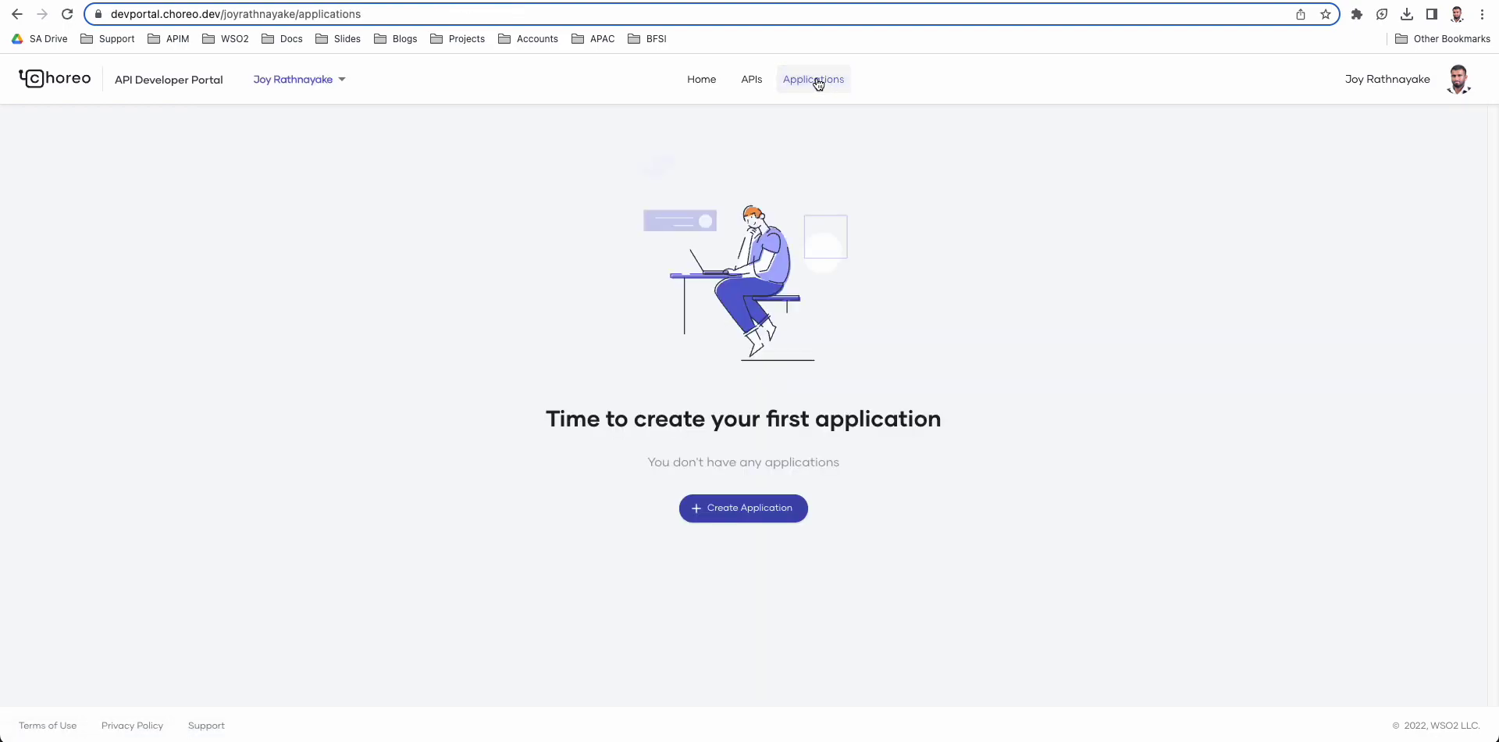
left_click(799, 508)
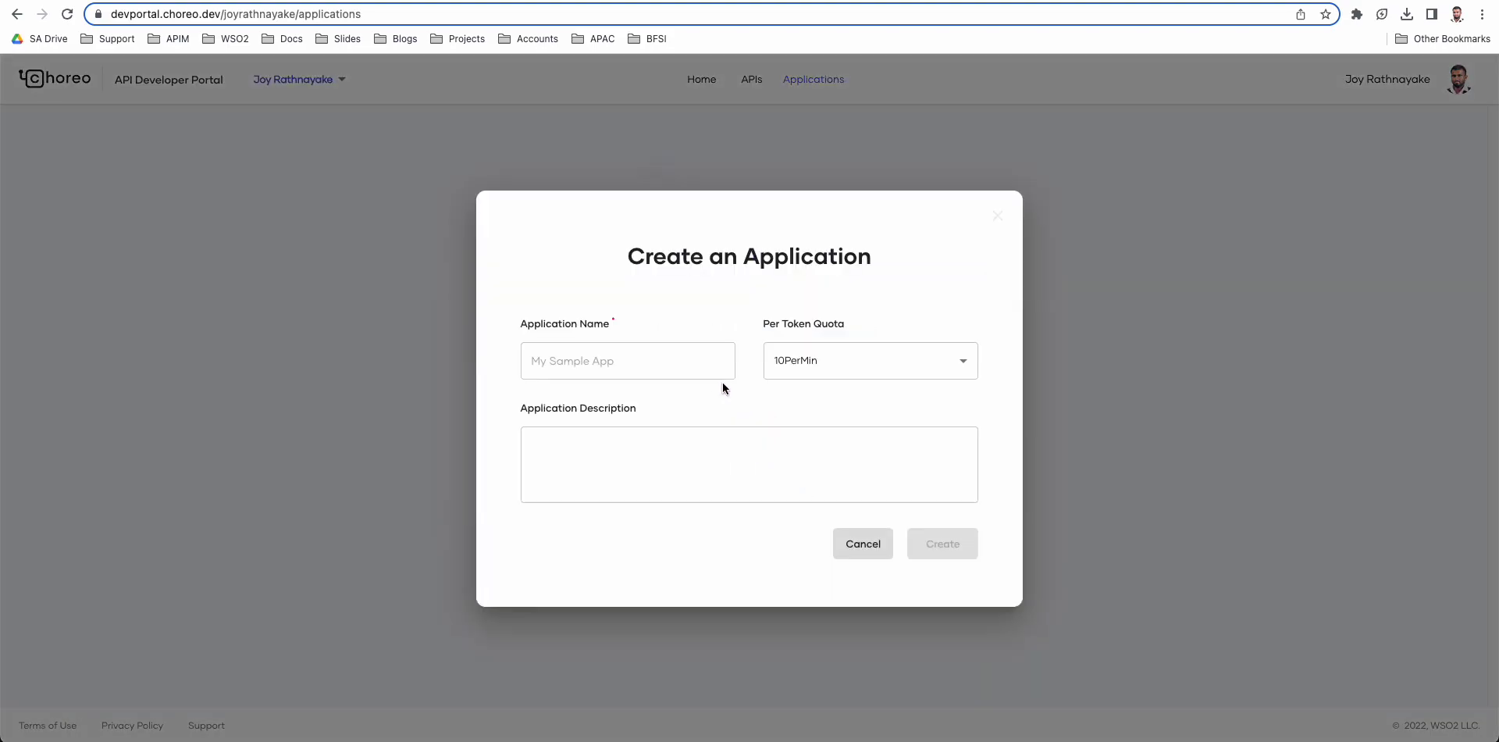
type("G")
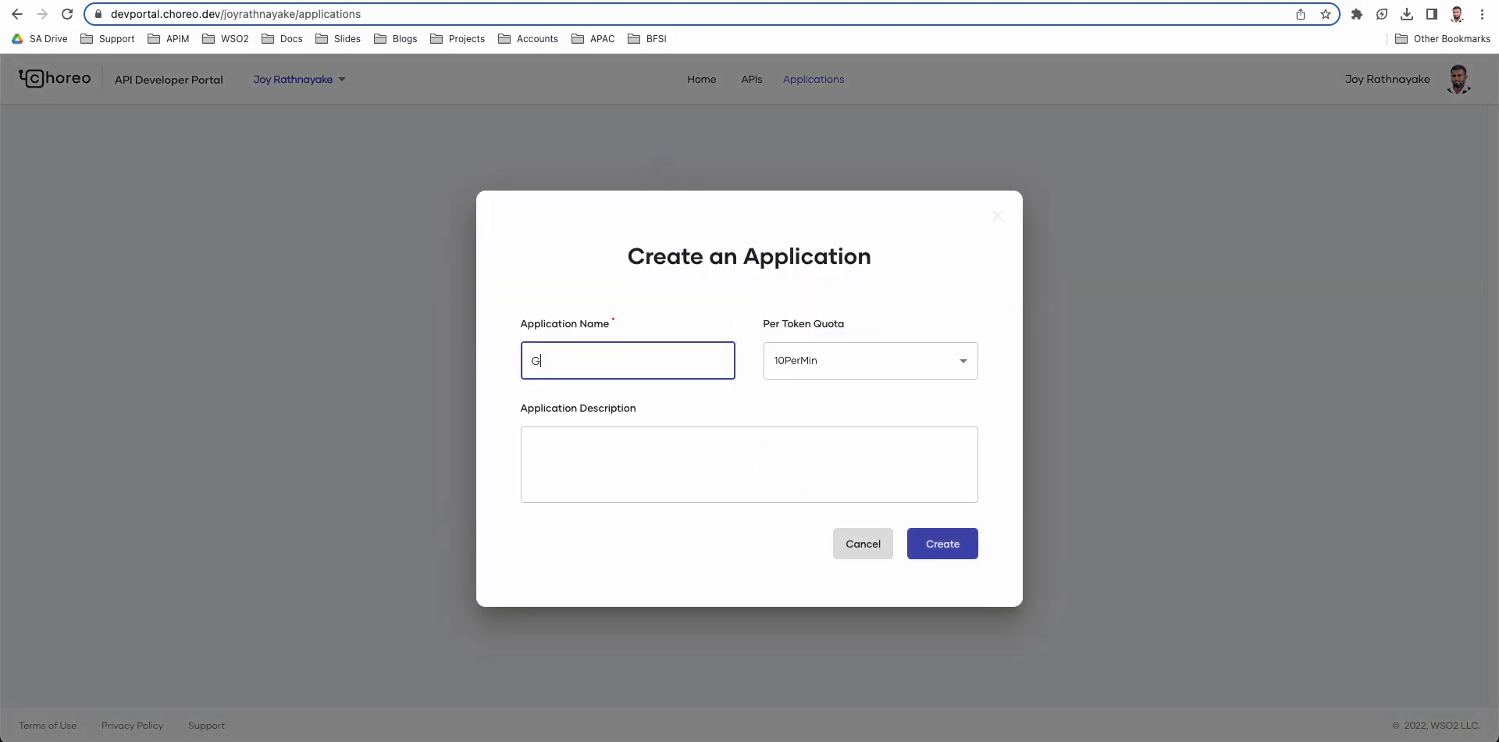
type("reetingsApp")
left_click(931, 366)
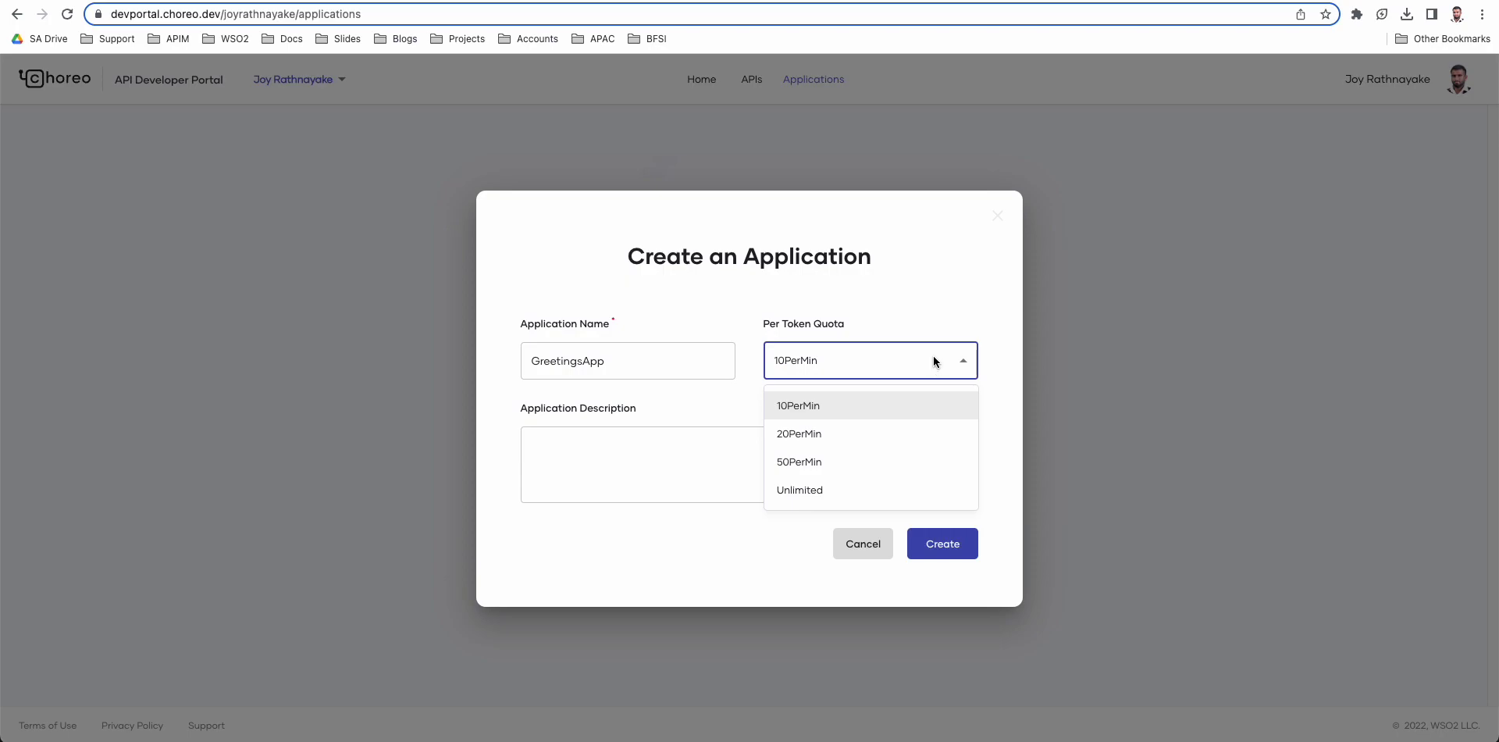
left_click(807, 411)
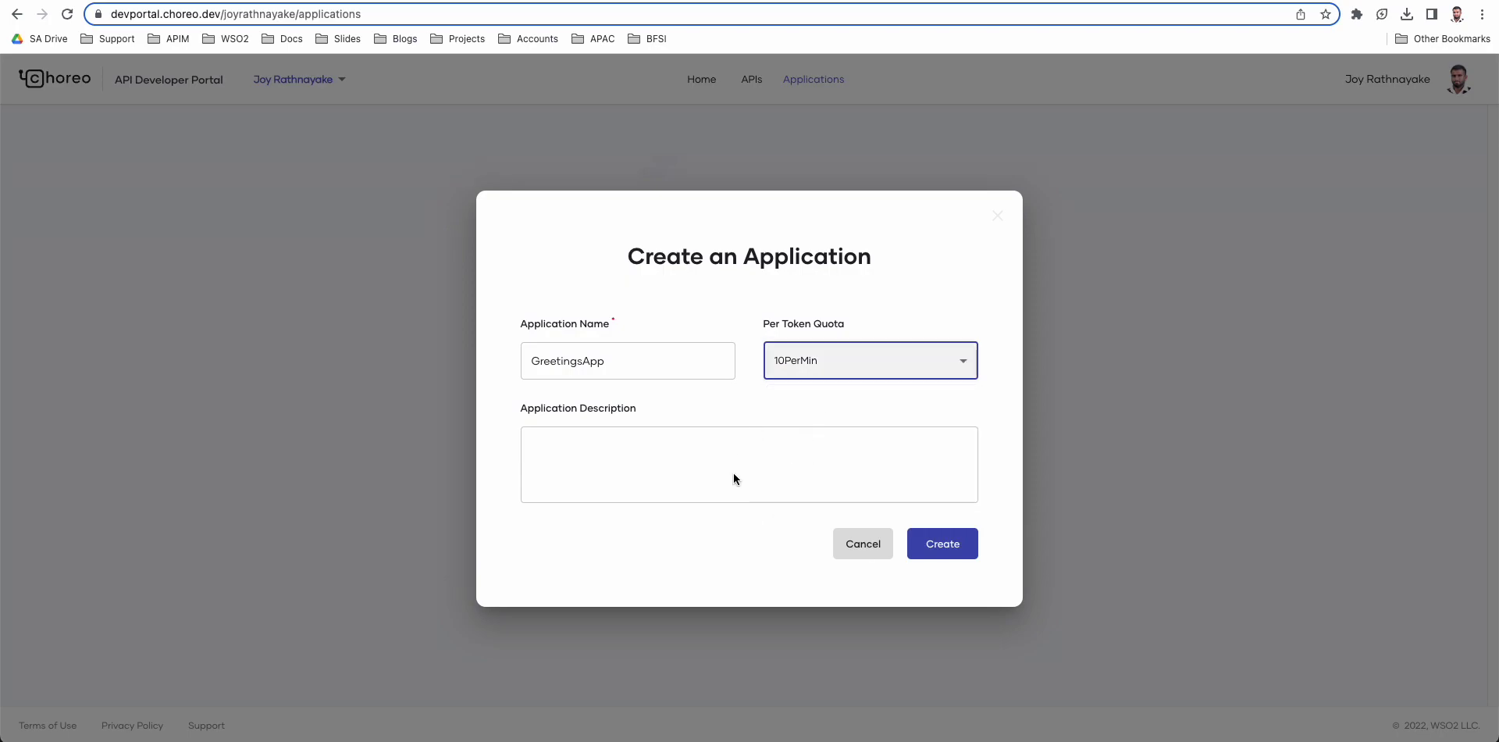
left_click(928, 544)
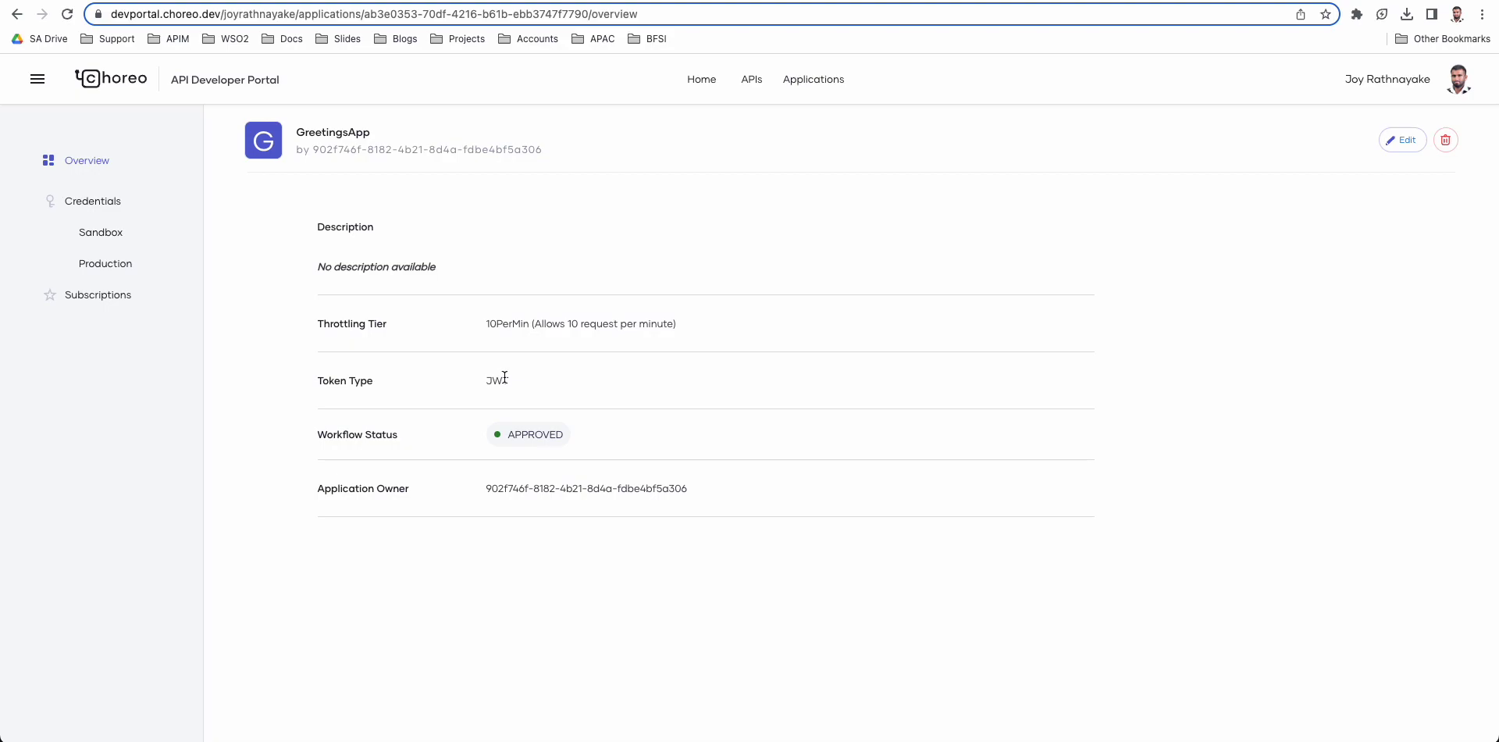
Step: Subscribe GreetingsApp to GreetingsAPI version 1.0.0 with the Bronze policy
left_click(114, 301)
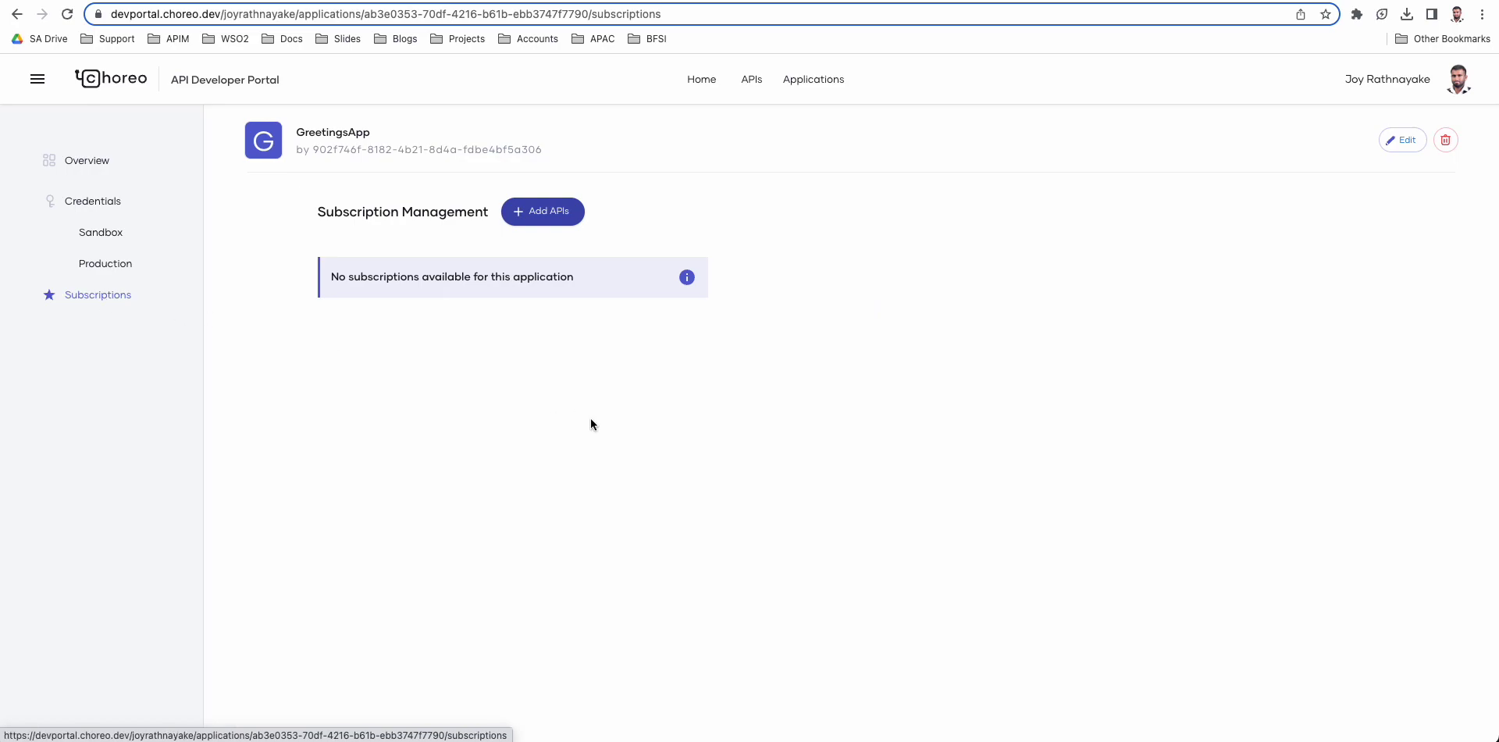
left_click(558, 209)
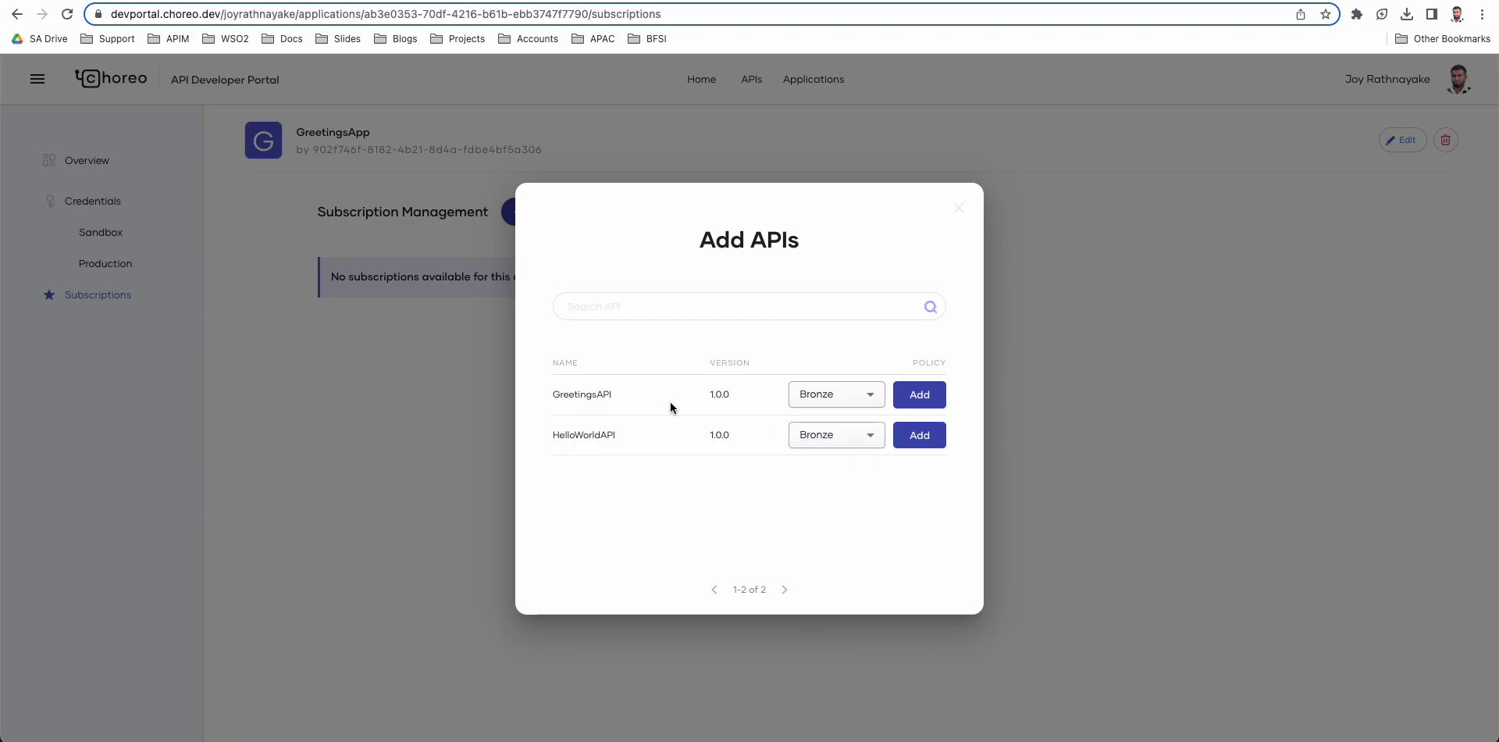
left_click(871, 397)
left_click(825, 442)
left_click(907, 398)
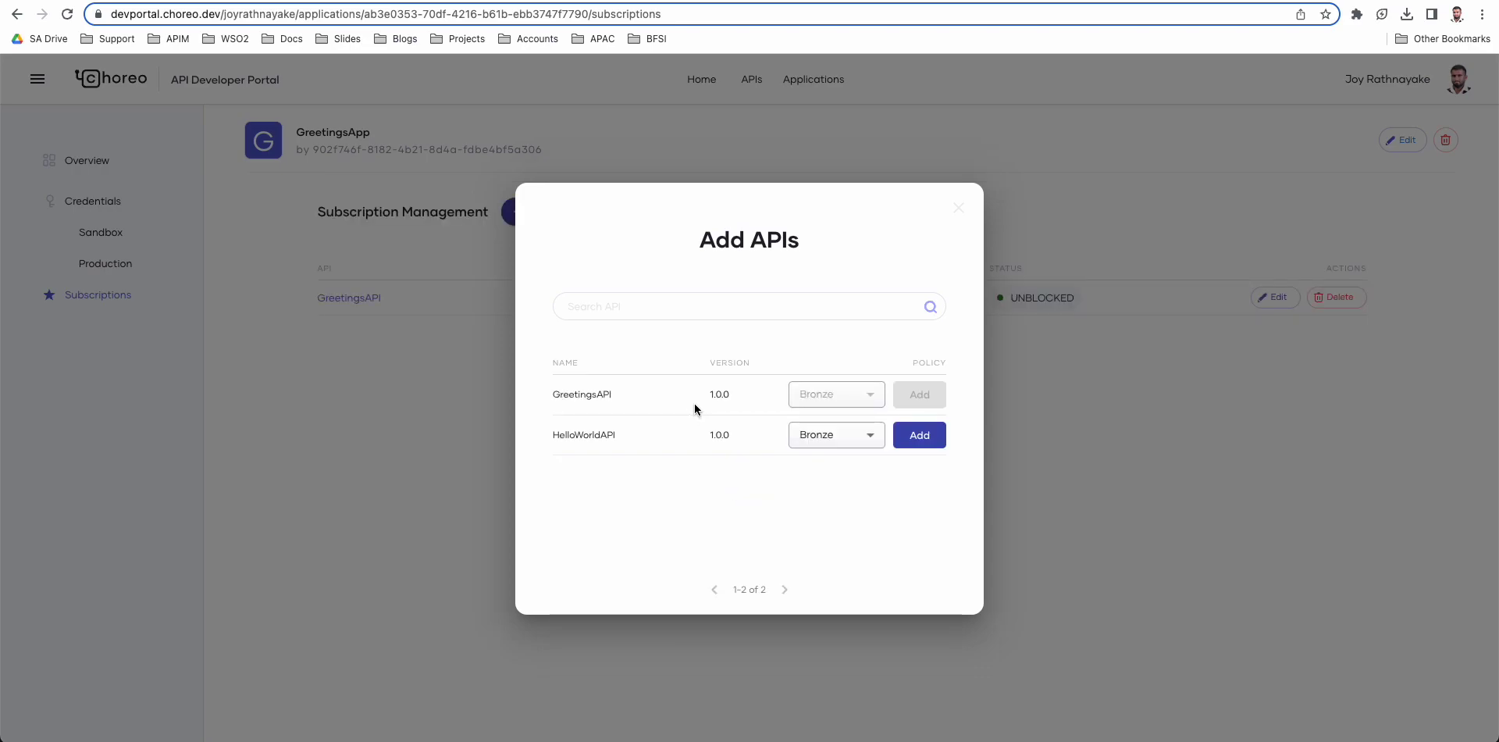
left_click(958, 208)
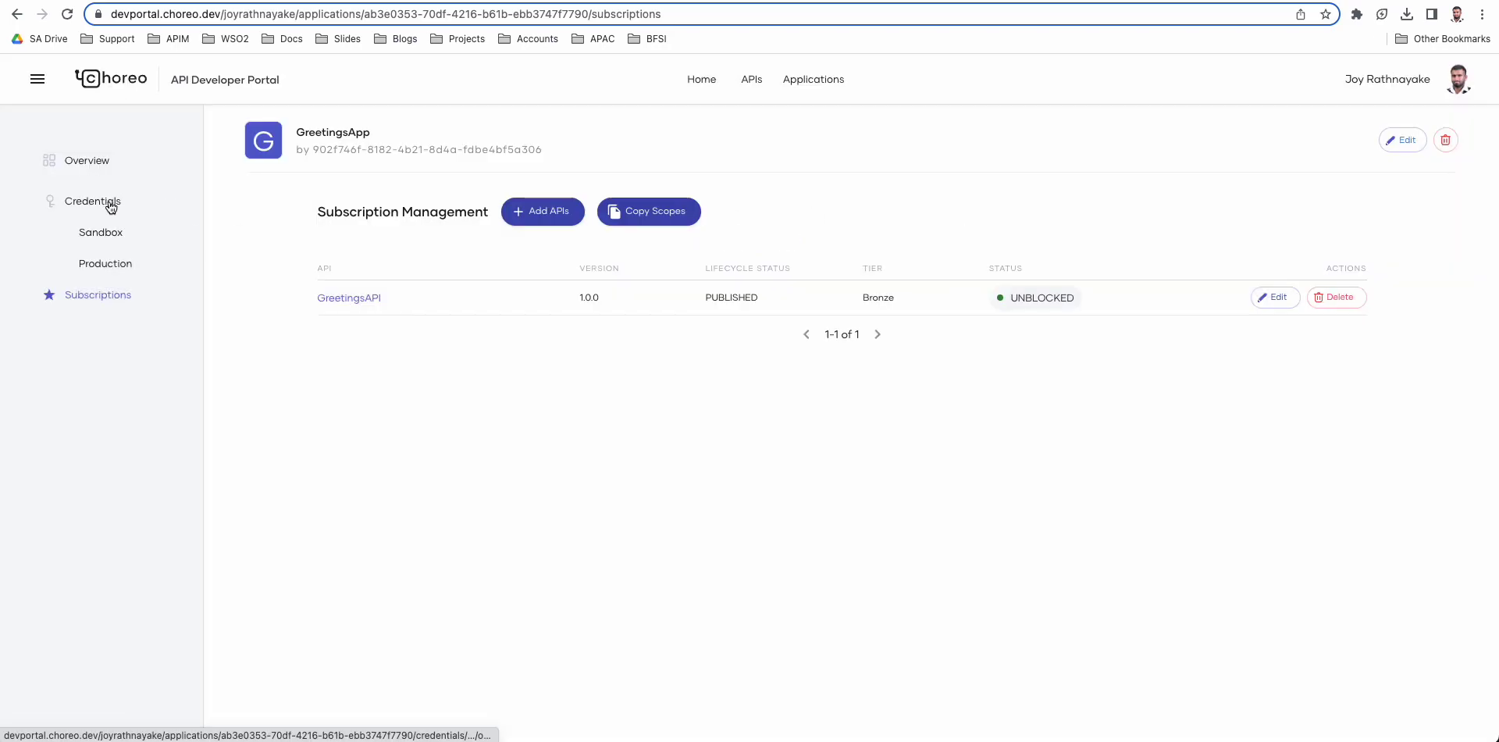
Step: Generate a test key for trying out GreetingsAPI, using the Production endpoint and the subscribed application GreetingsApp
left_click(752, 80)
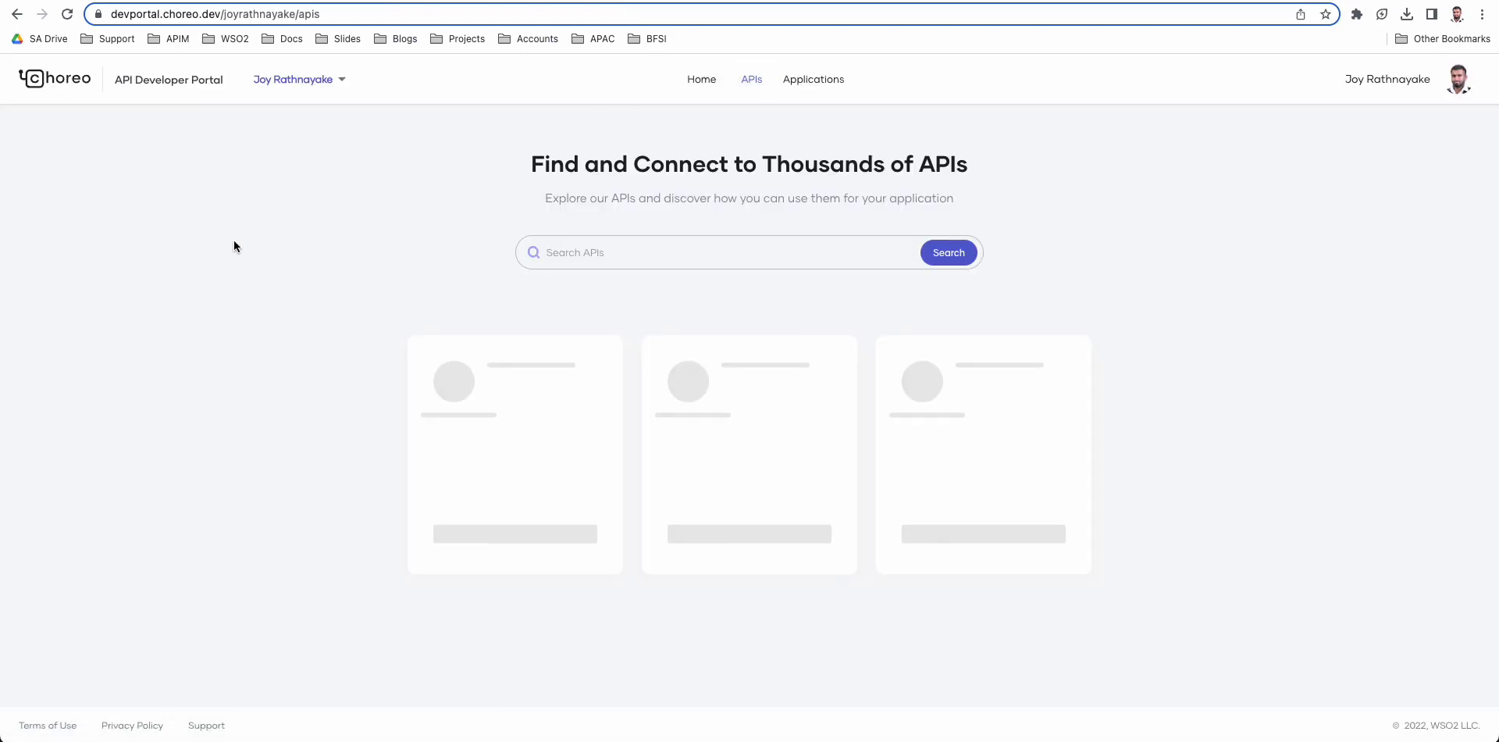
left_click(420, 411)
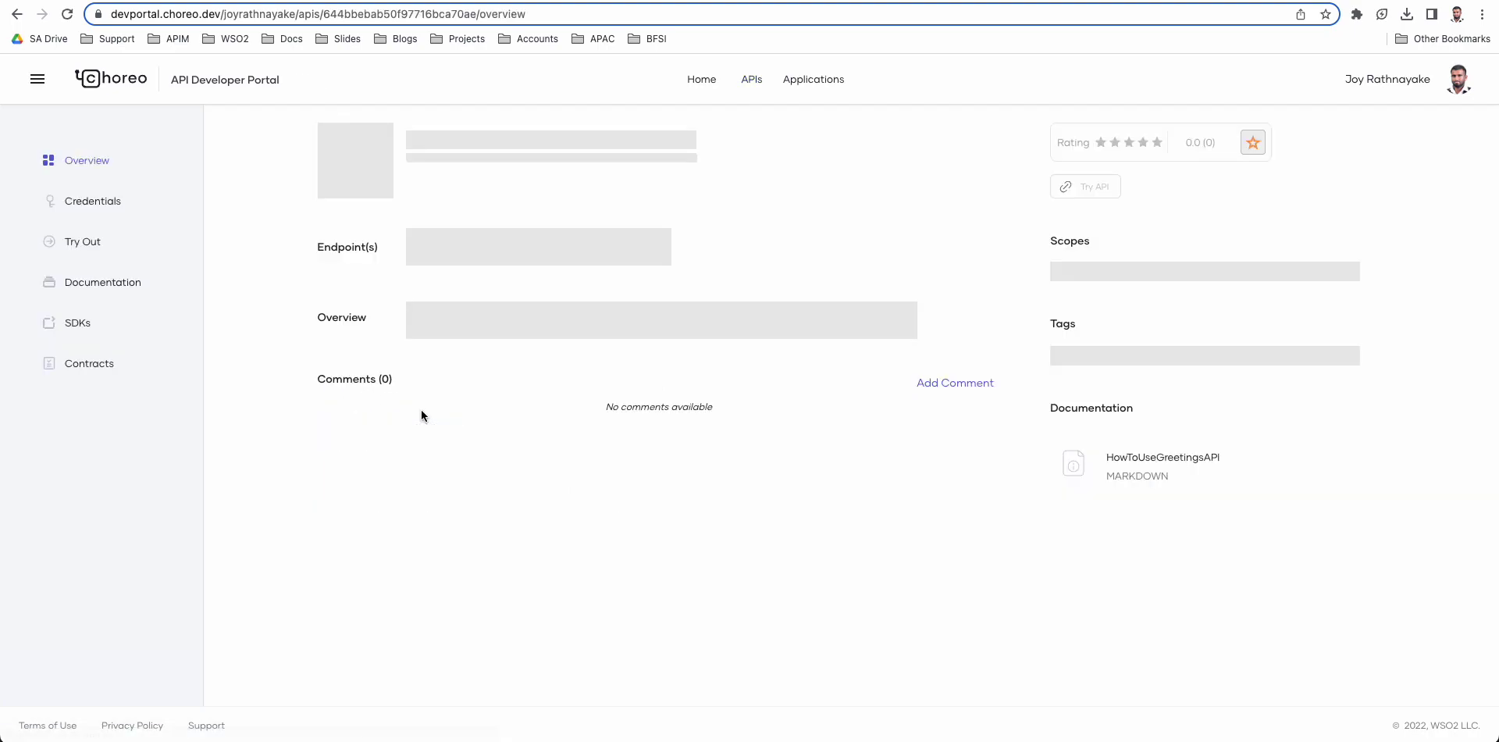
left_click(85, 242)
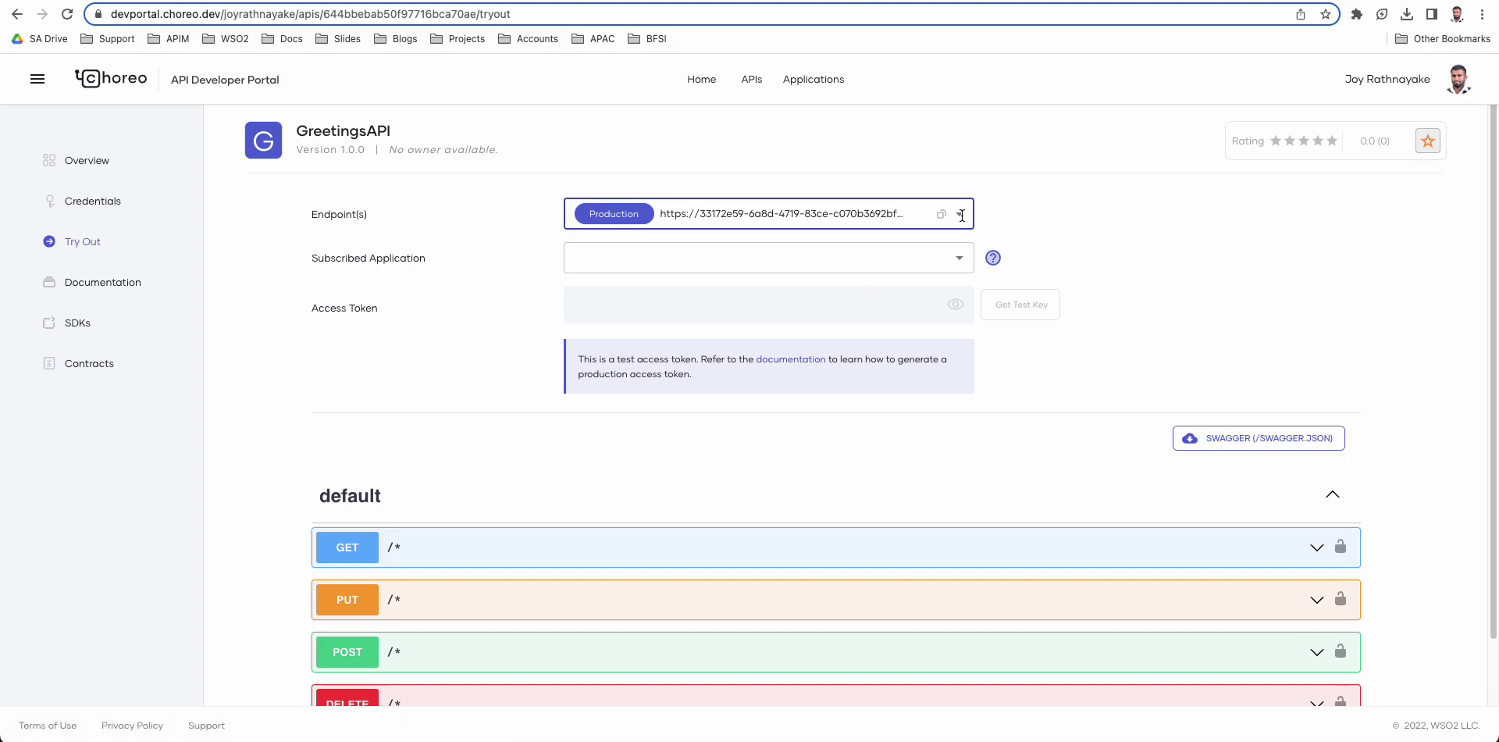
left_click(886, 217)
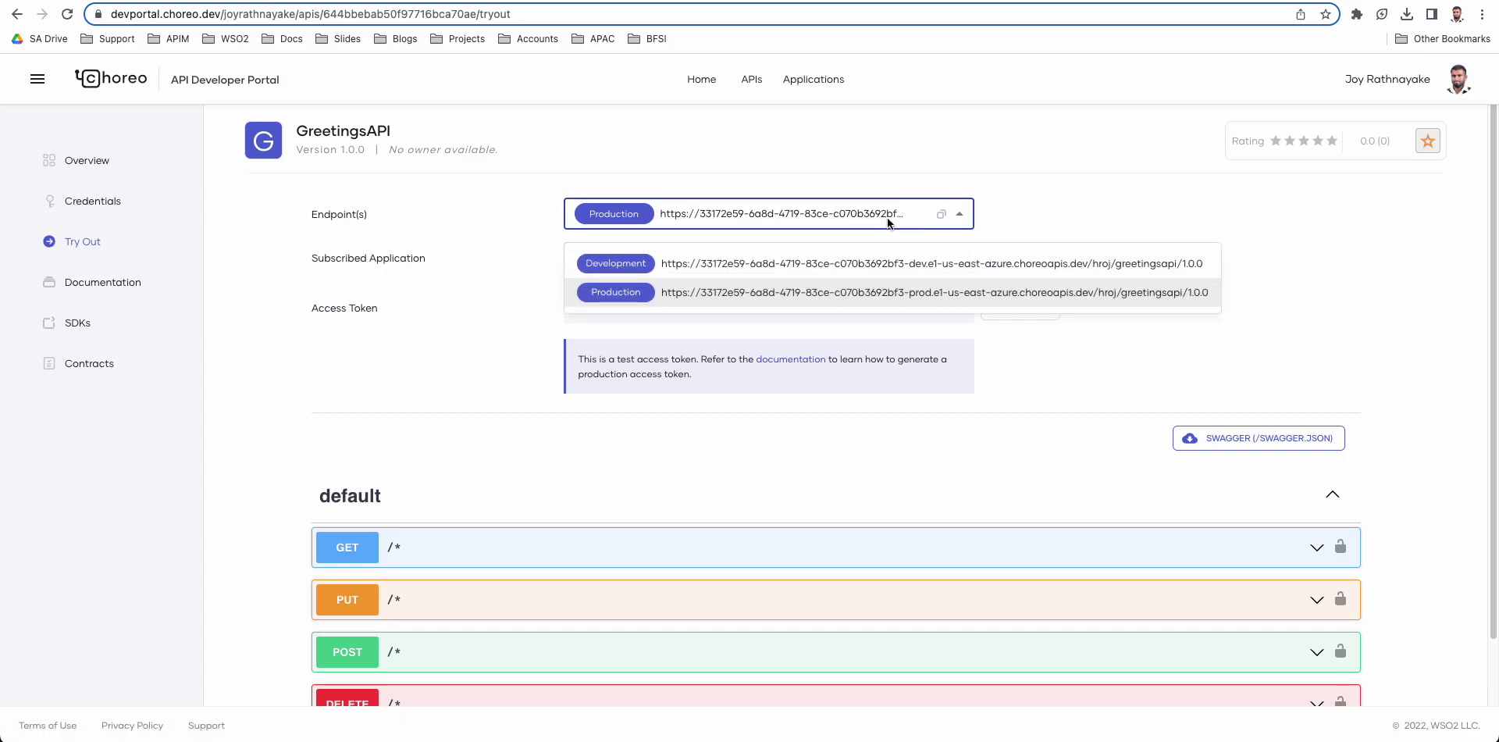
left_click(623, 293)
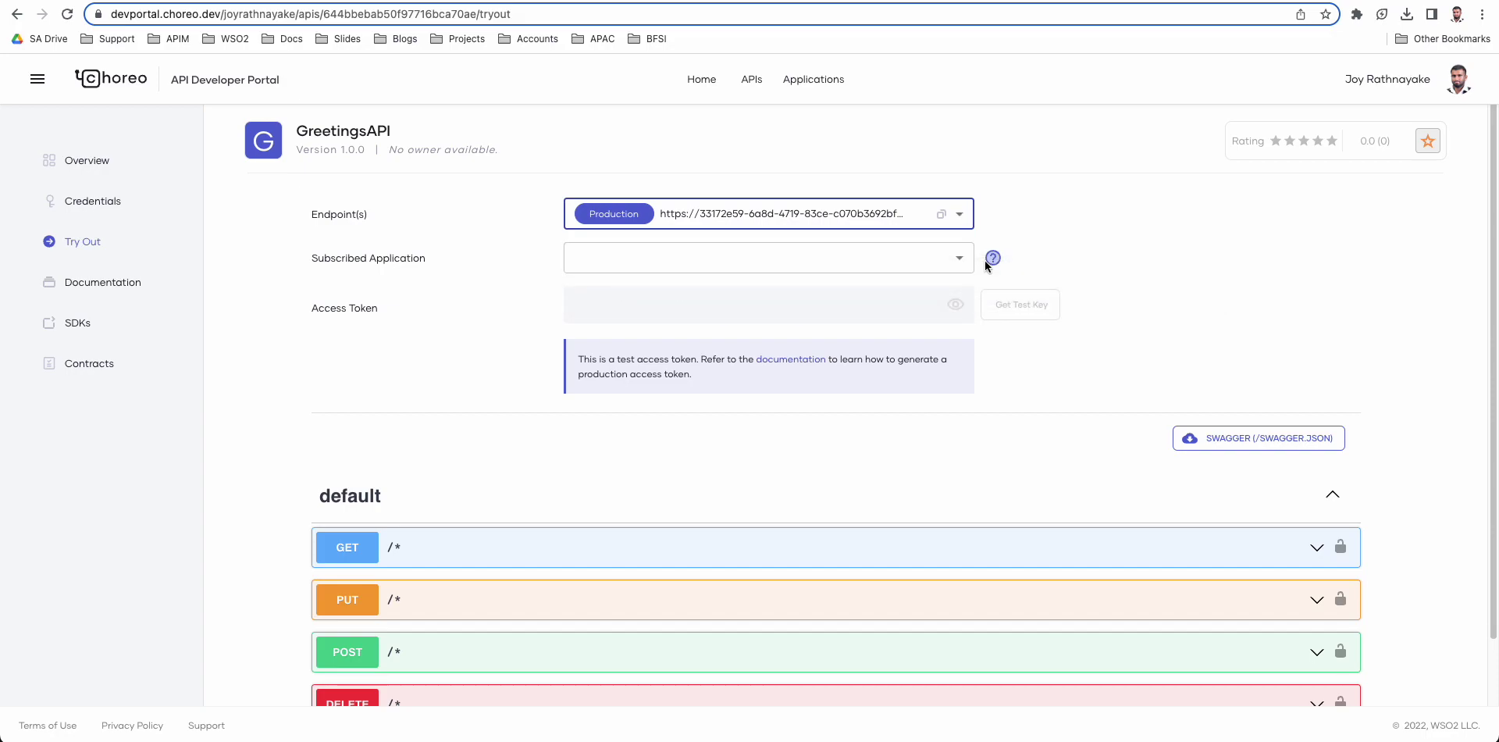
left_click(959, 257)
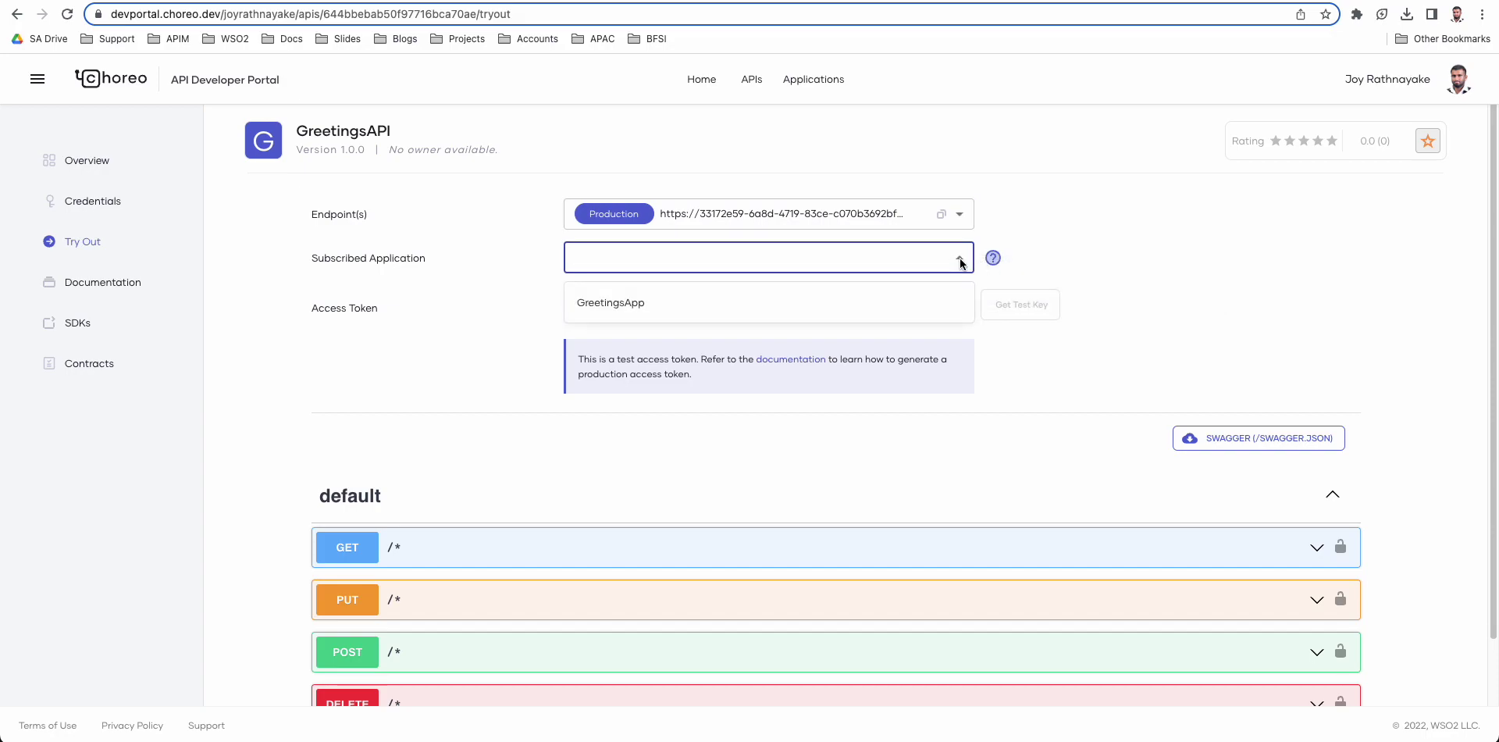
left_click(618, 307)
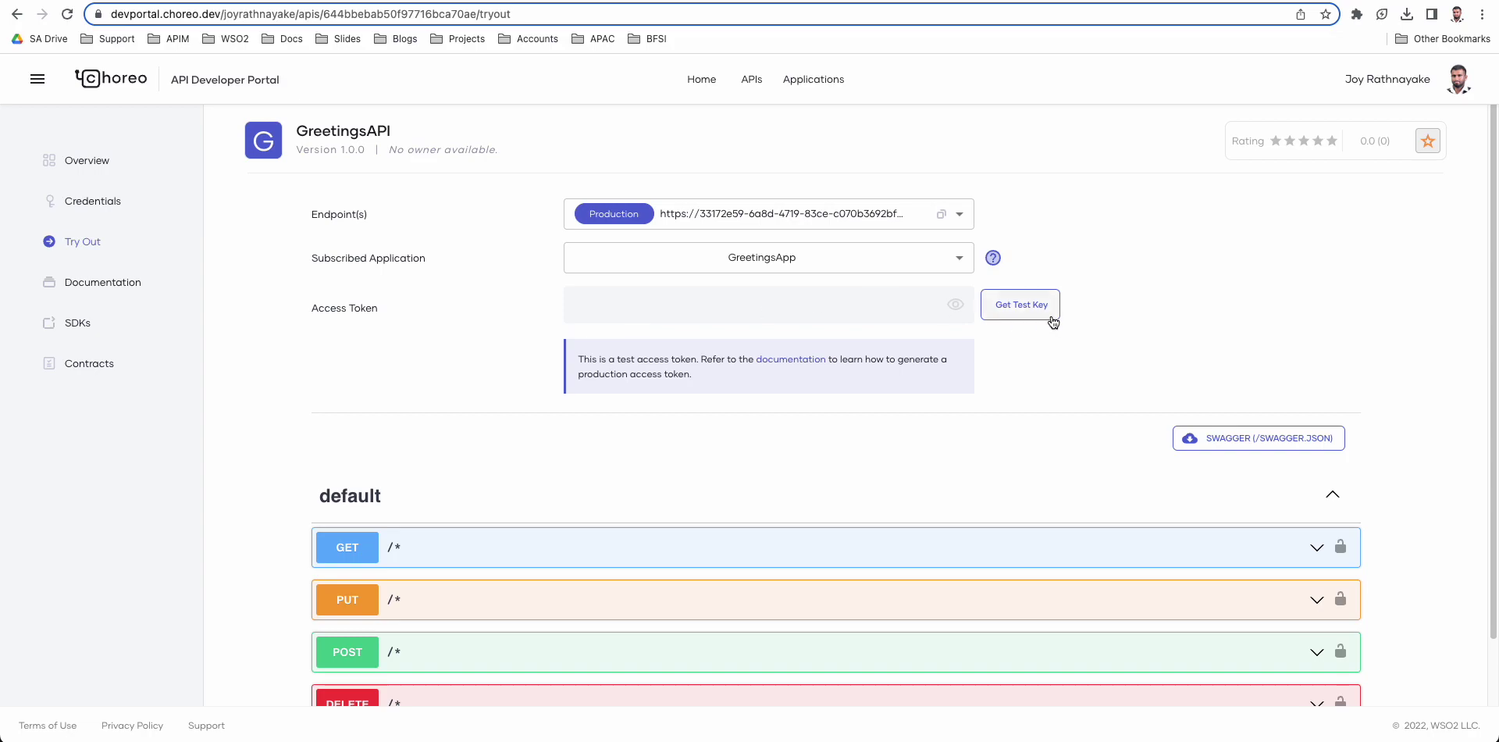
left_click(1027, 307)
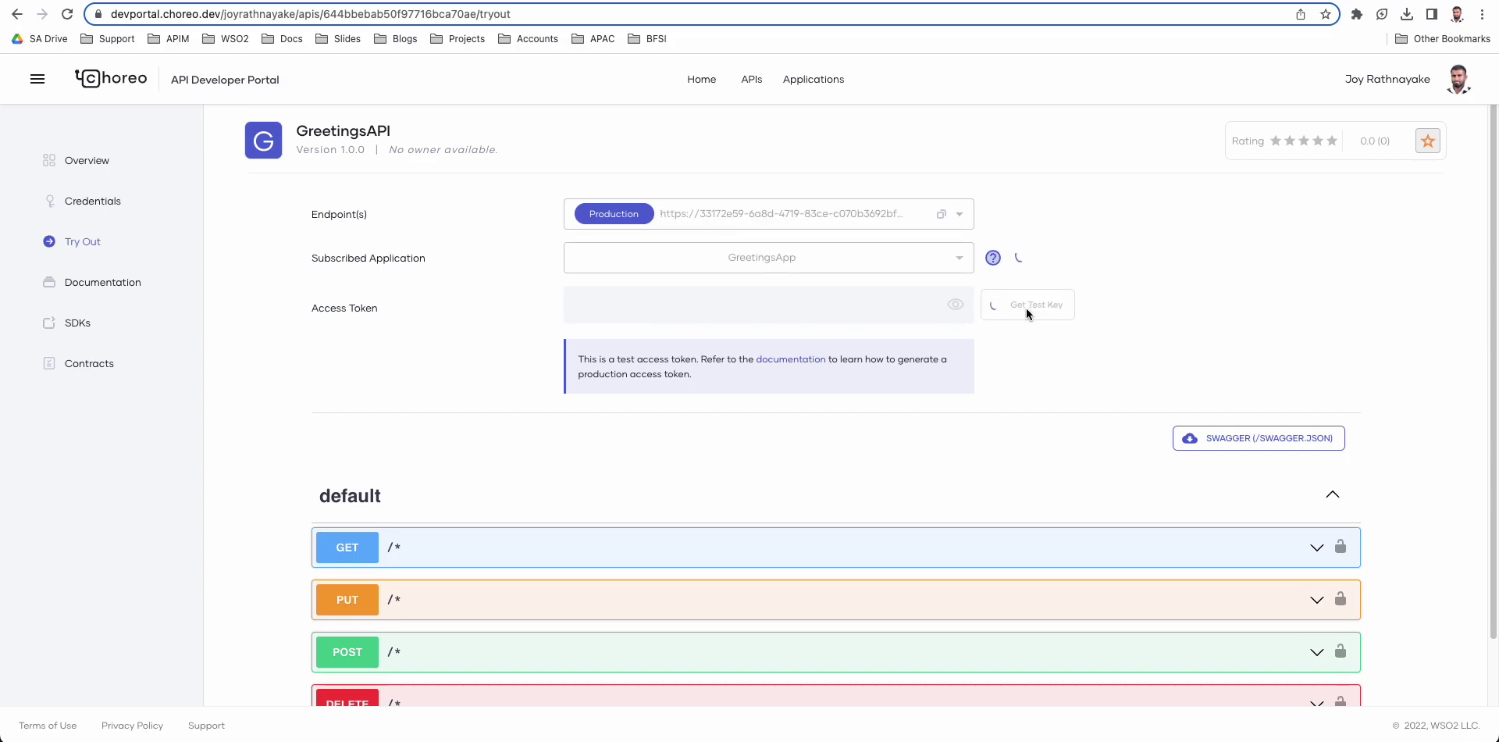
Step: Try out the GET /* resource of GreetingsAPI by executing the request without parameters
scroll(1018, 477, "down", 1)
scroll(1019, 478, "down", 3)
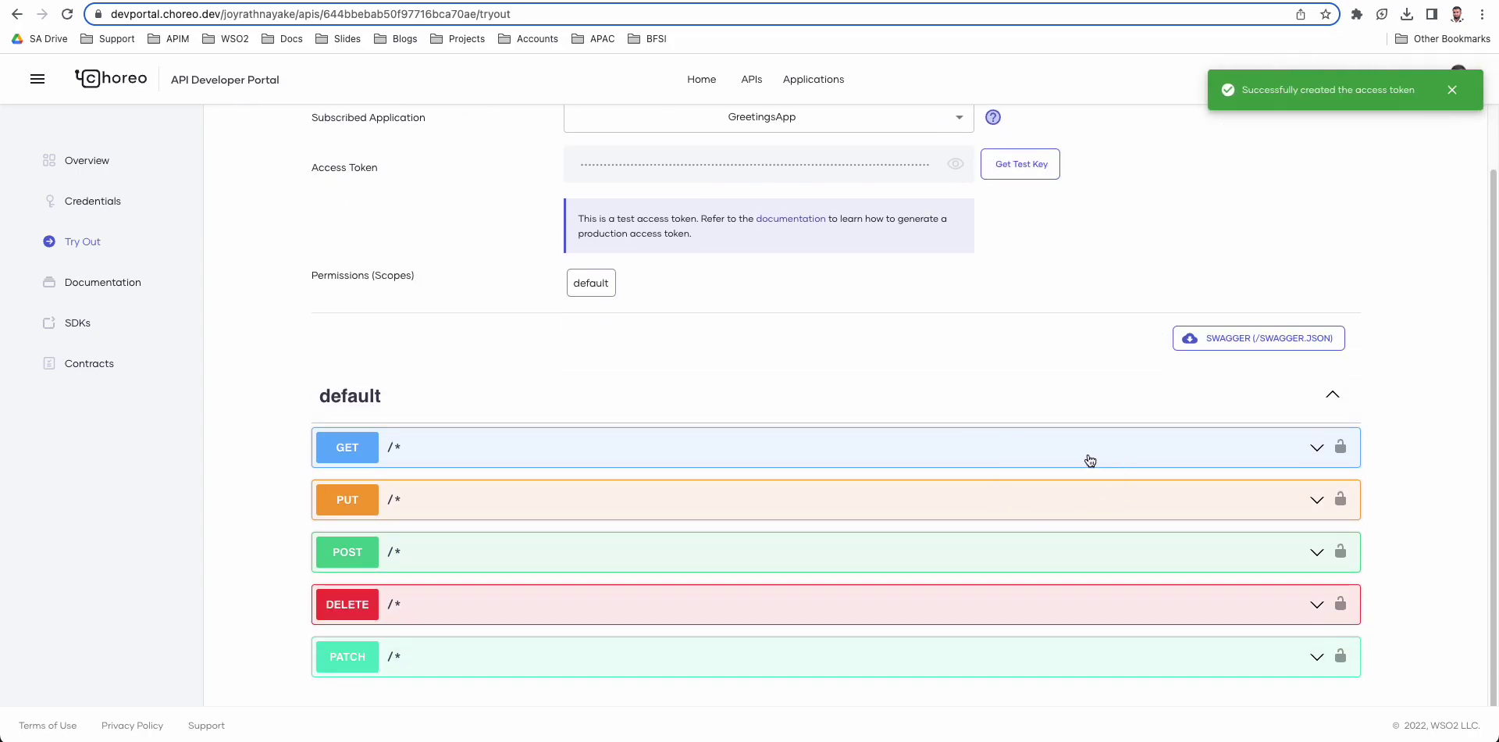
left_click(1089, 449)
scroll(859, 460, "down", 1)
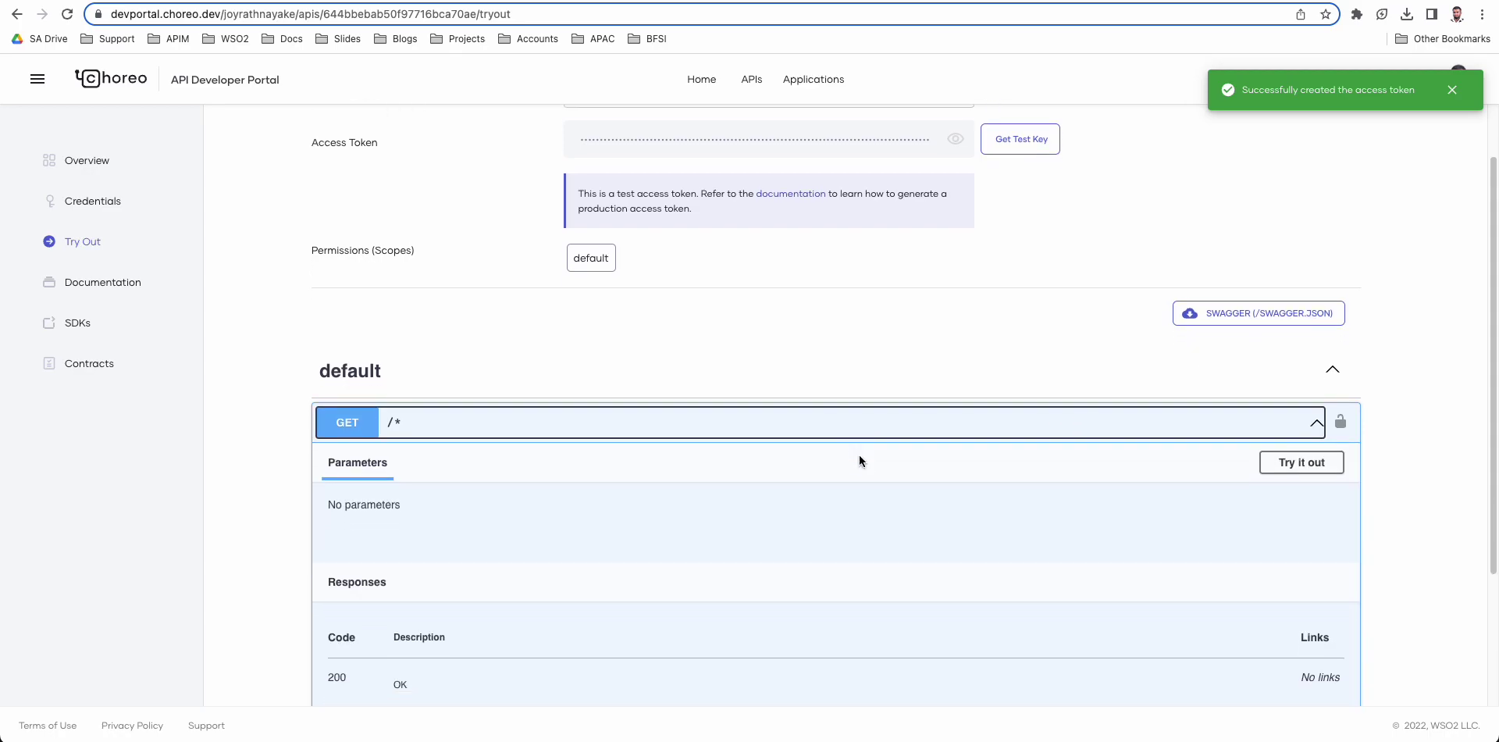
left_click(1285, 462)
scroll(991, 437, "down", 4)
left_click(951, 406)
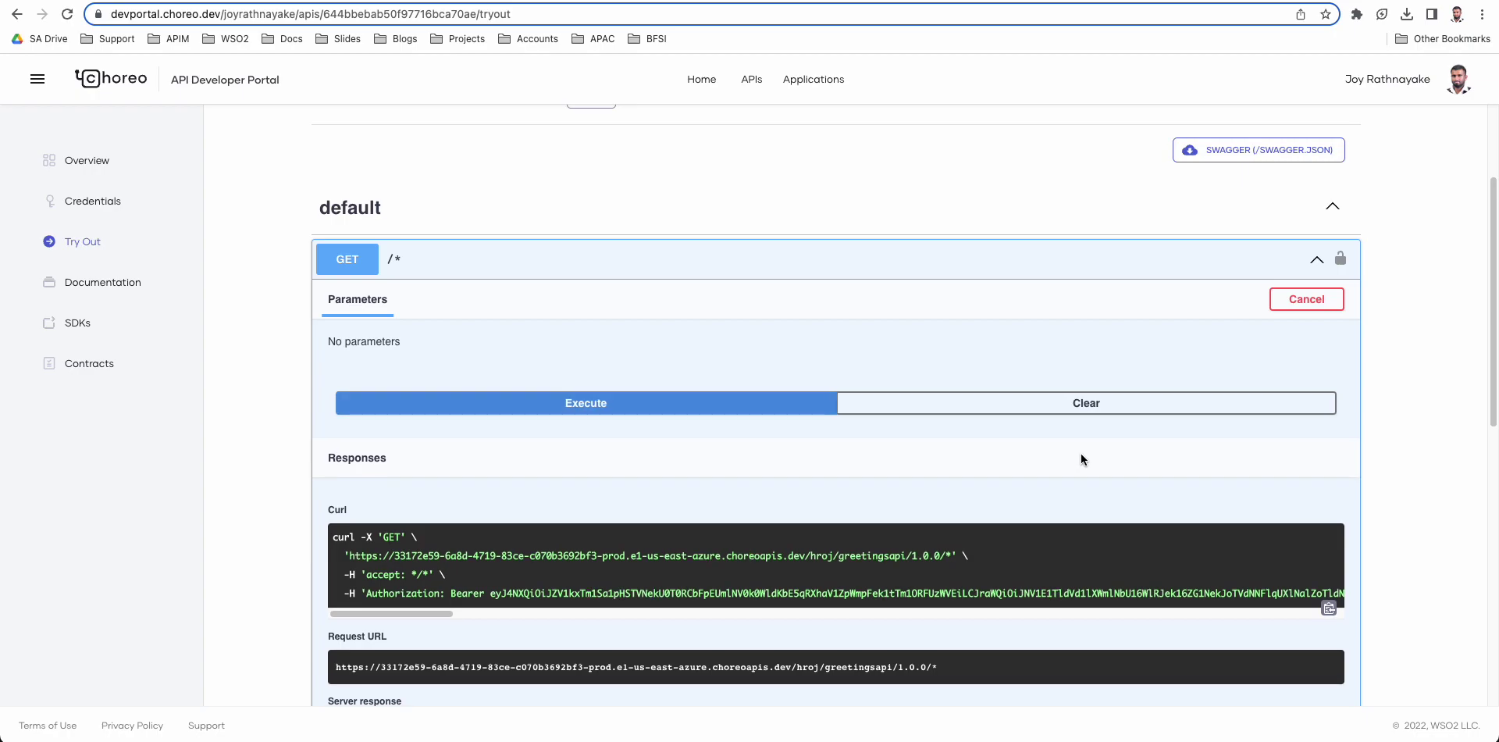
Step: Examine the GET request's server response and the Development and Production endpoints offered for the API
scroll(1081, 454, "down", 8)
left_click_drag(423, 558, 397, 494)
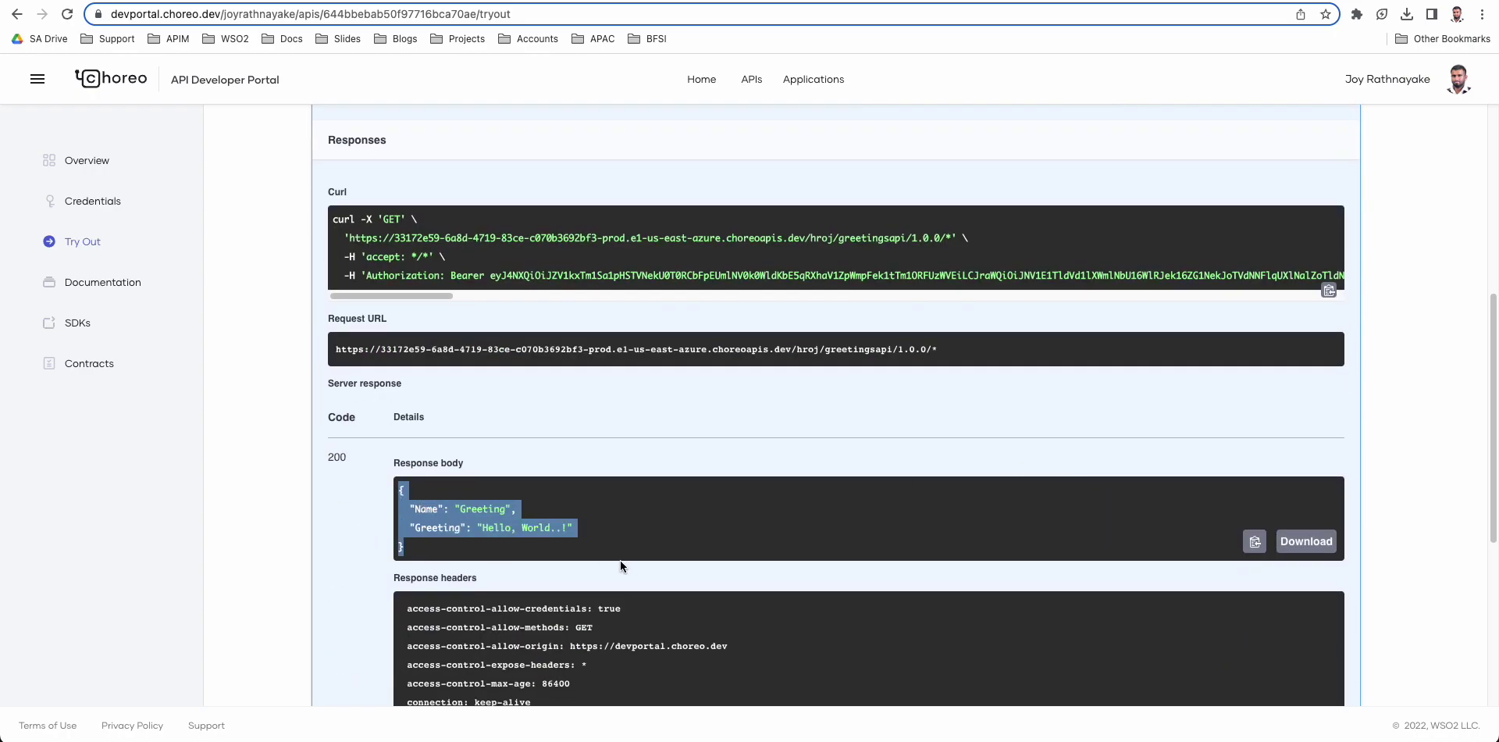
left_click(295, 498)
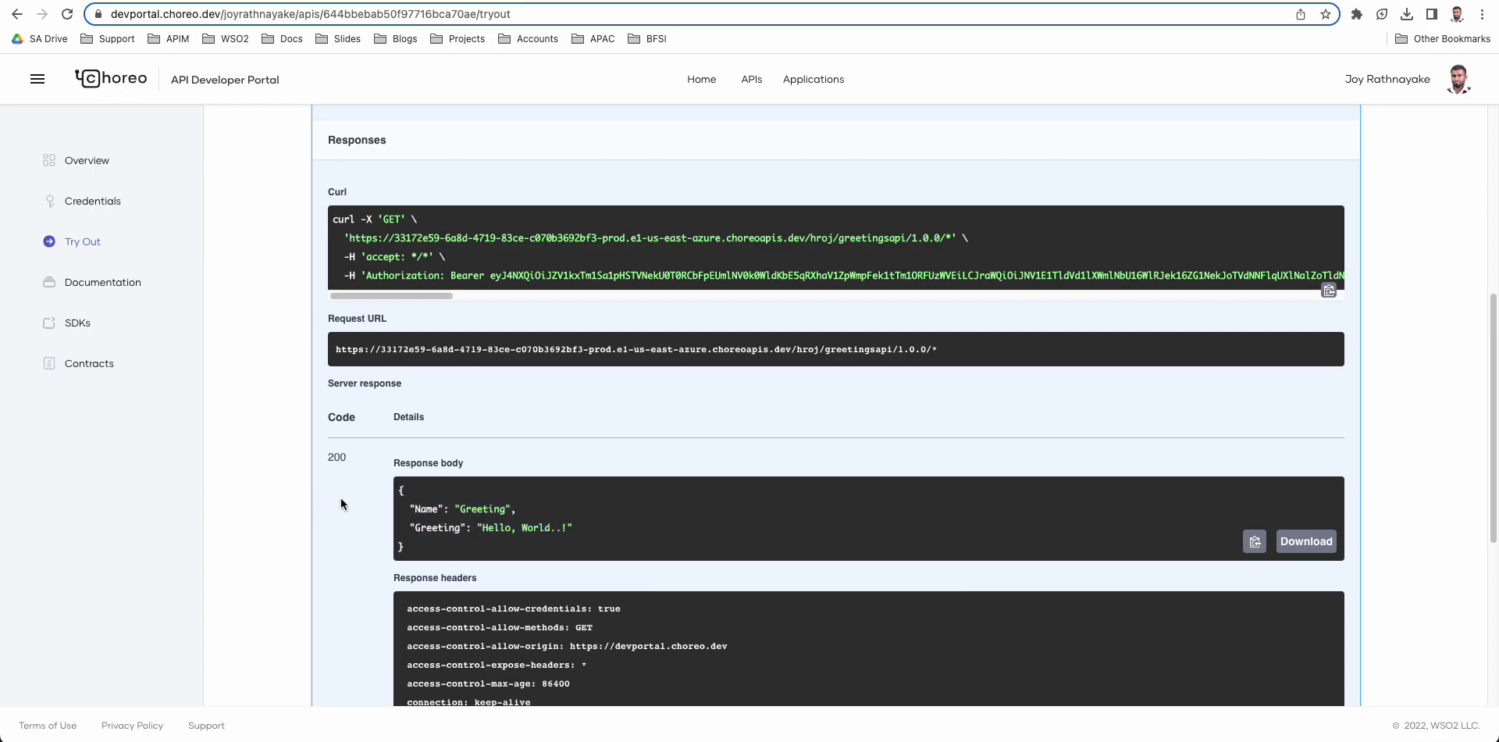
scroll(343, 501, "up", 1)
scroll(359, 515, "up", 10)
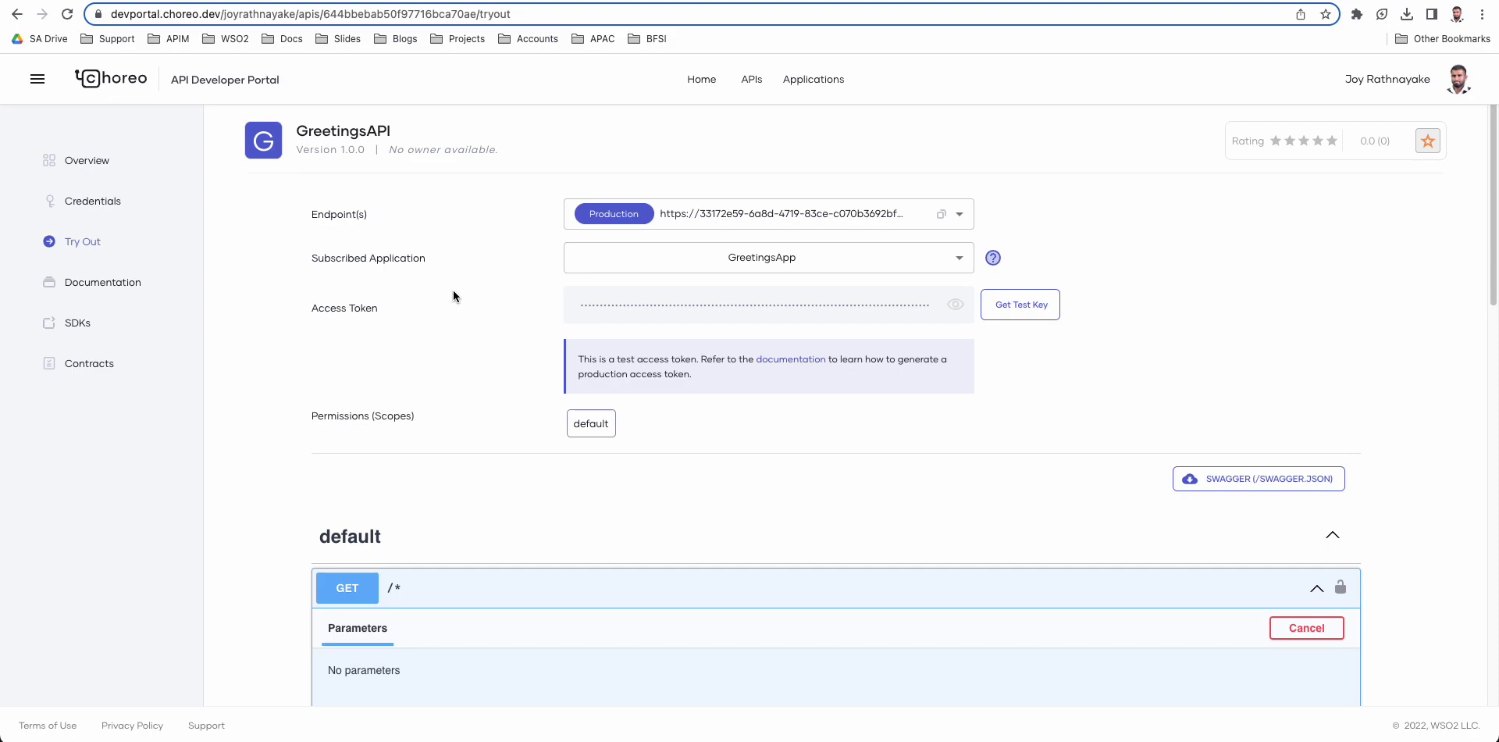
left_click(913, 220)
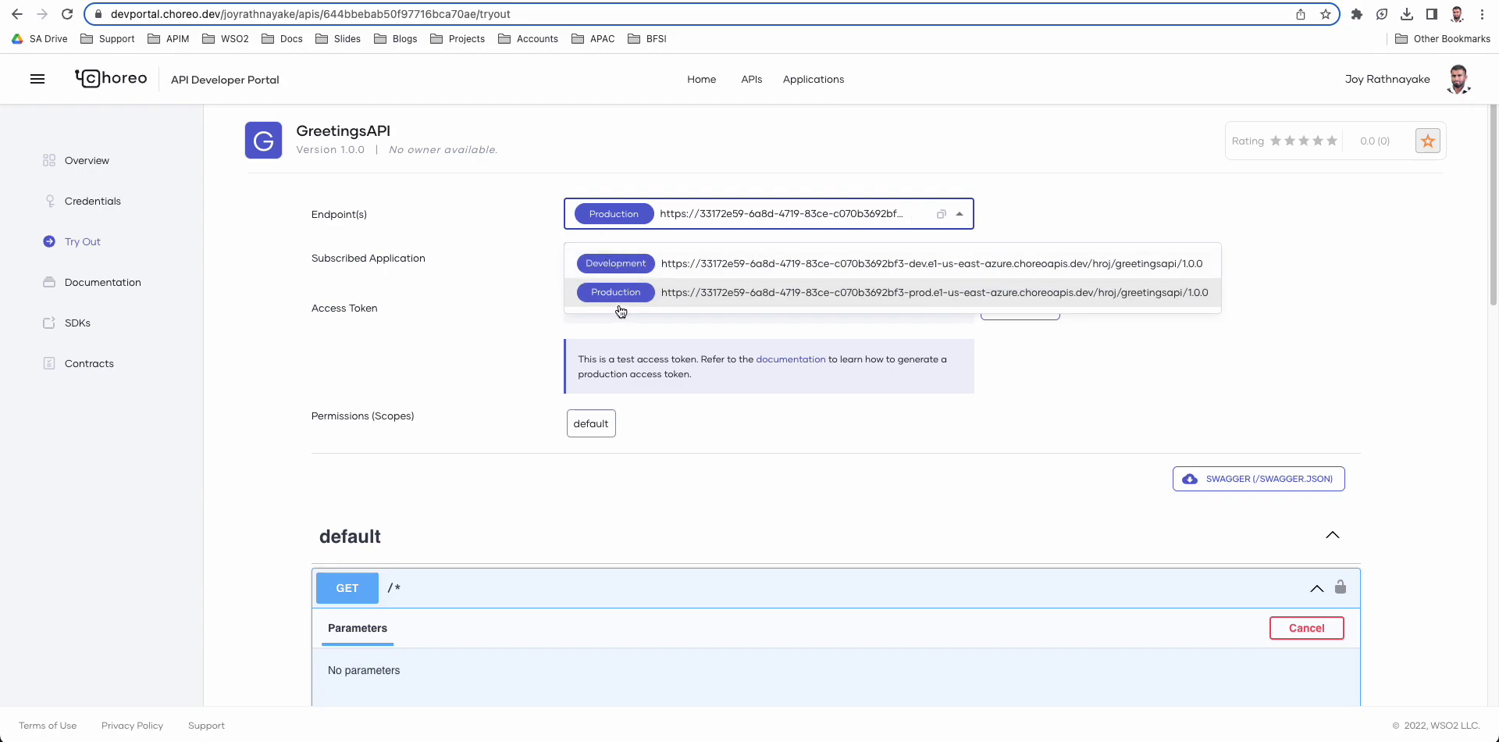
left_click(268, 284)
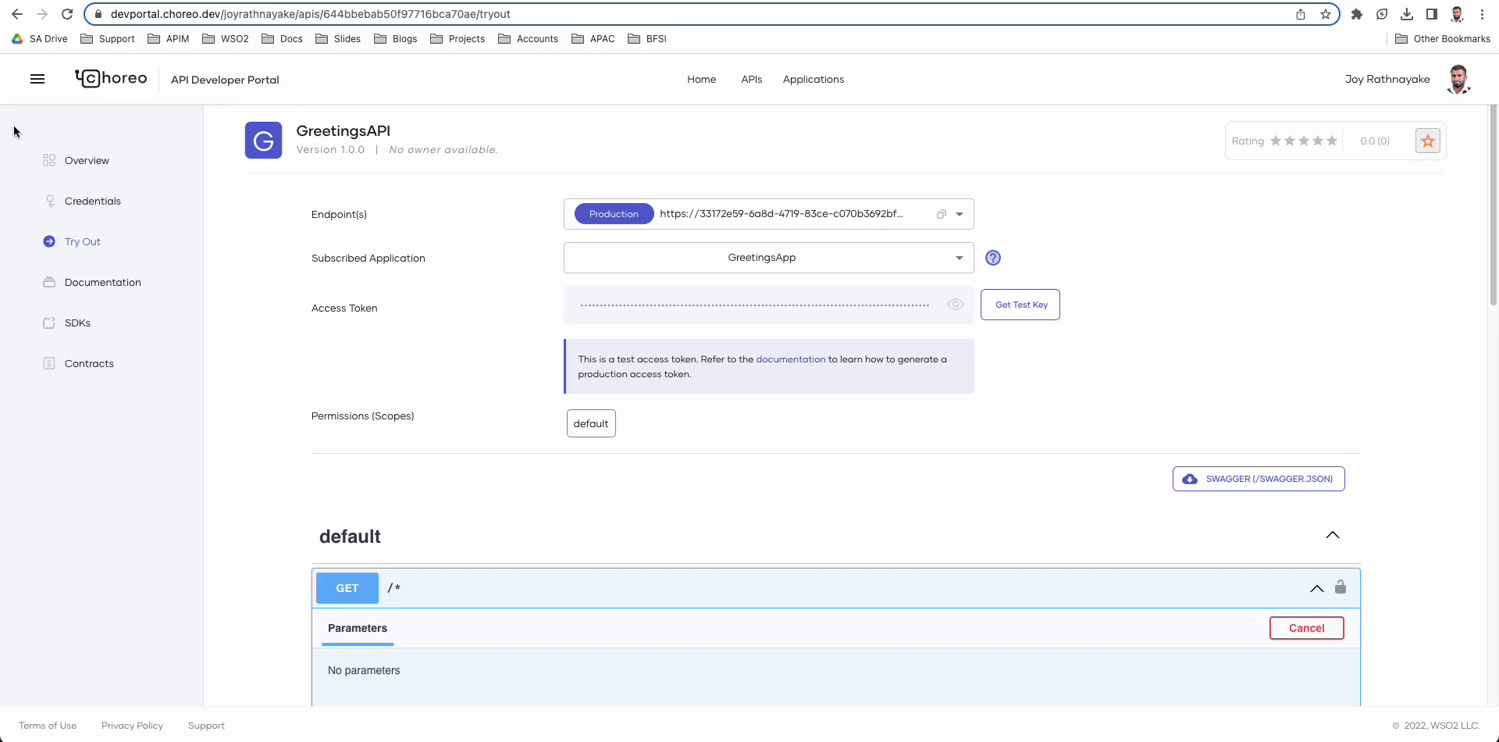
left_click(37, 86)
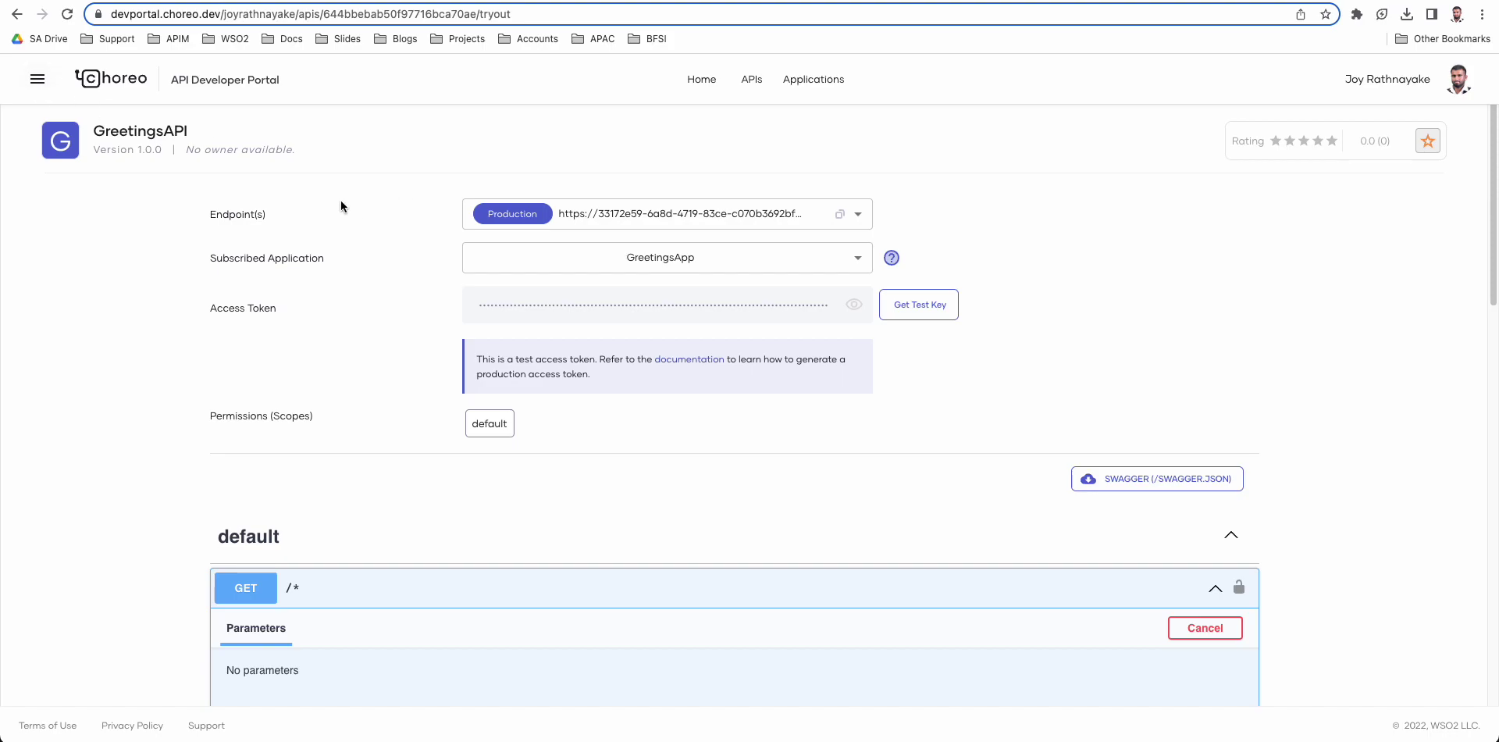
left_click(37, 83)
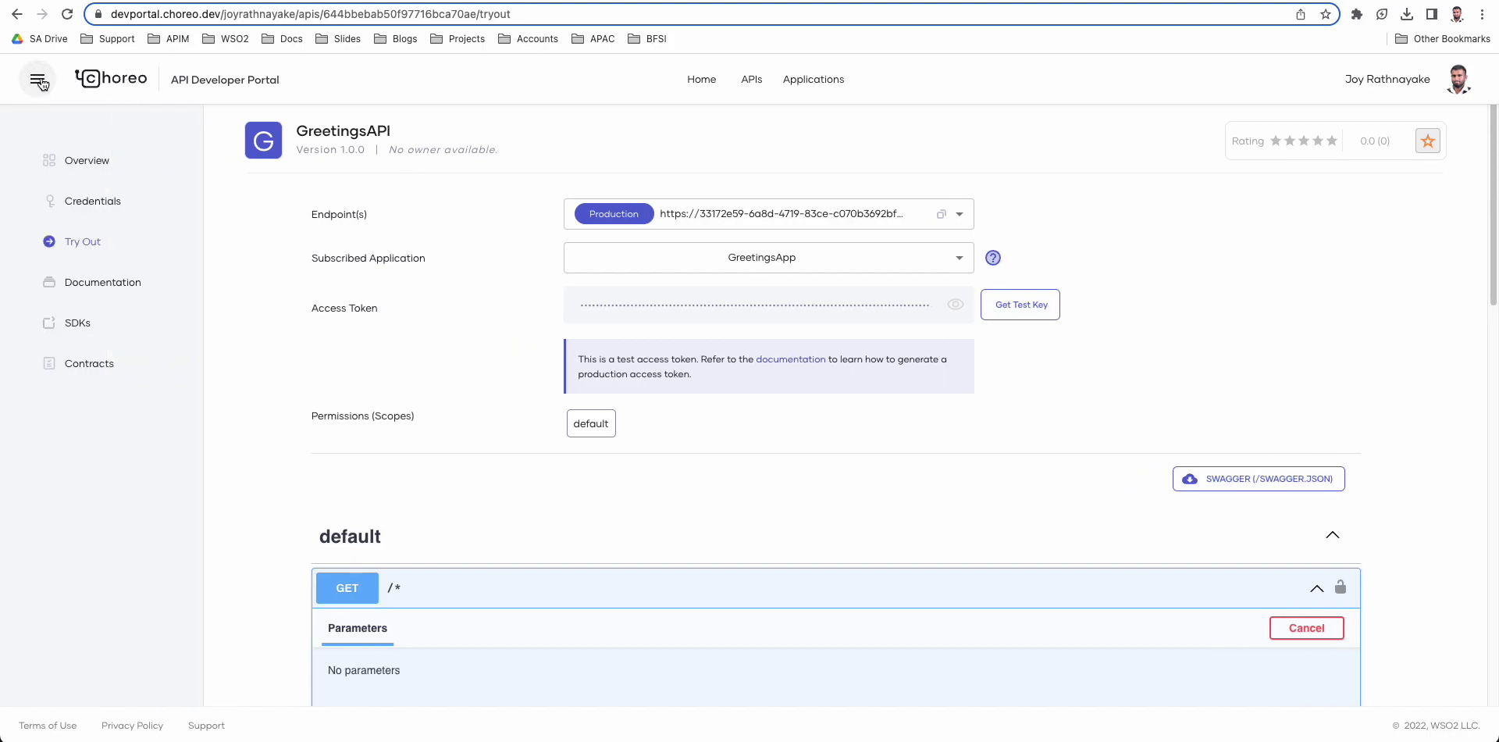
Step: Review the GreetingsAPI overview in the Developer Portal, then browse the published APIs from the portal's home page
left_click(78, 160)
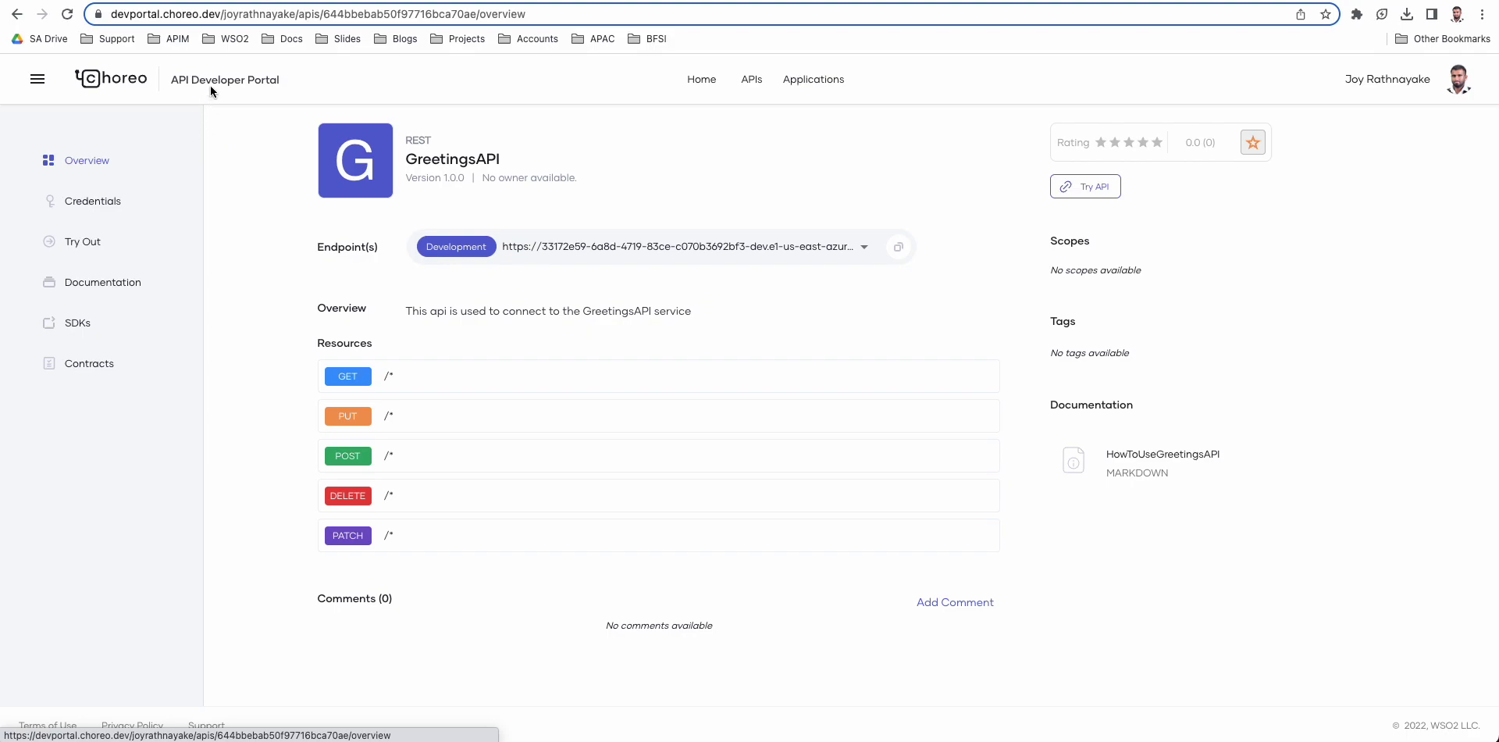
left_click(111, 81)
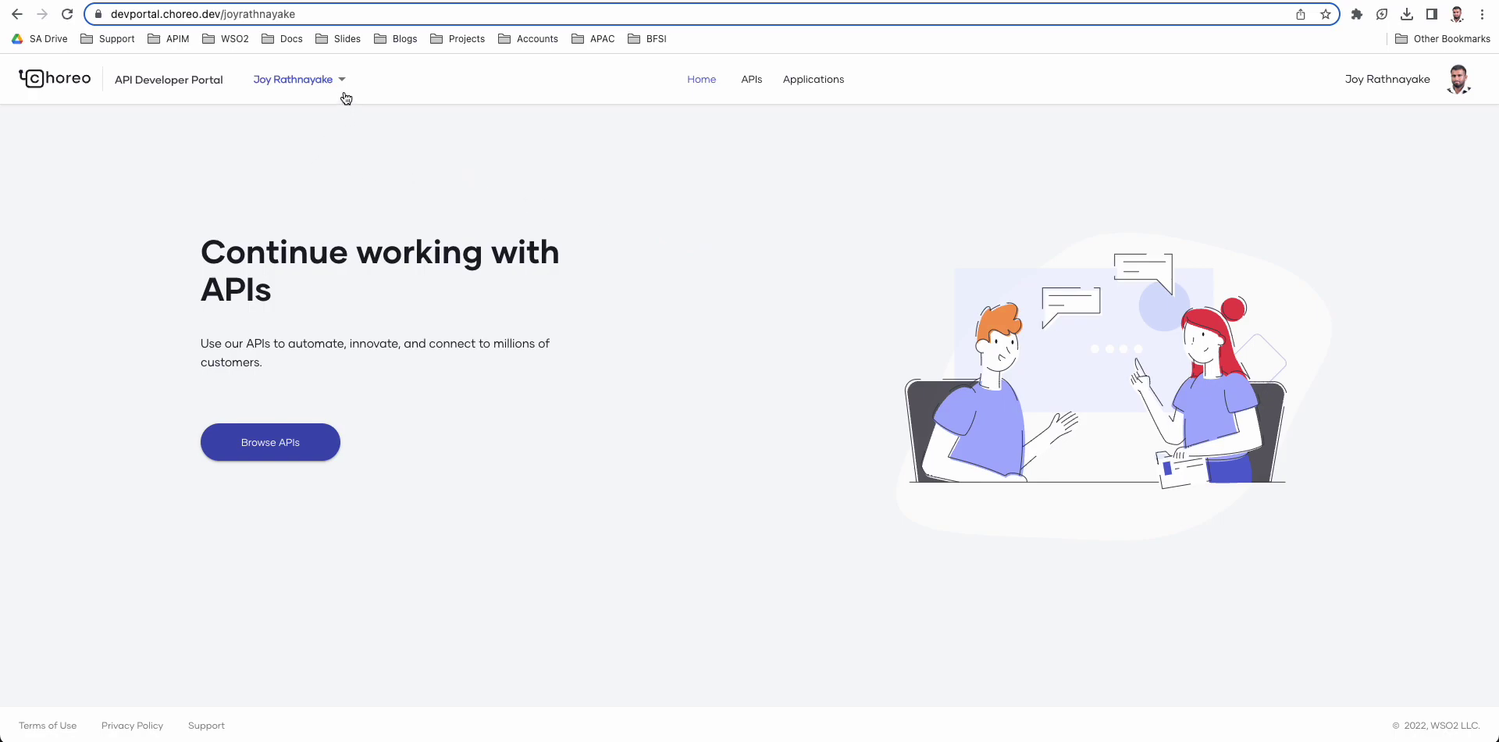
left_click(287, 452)
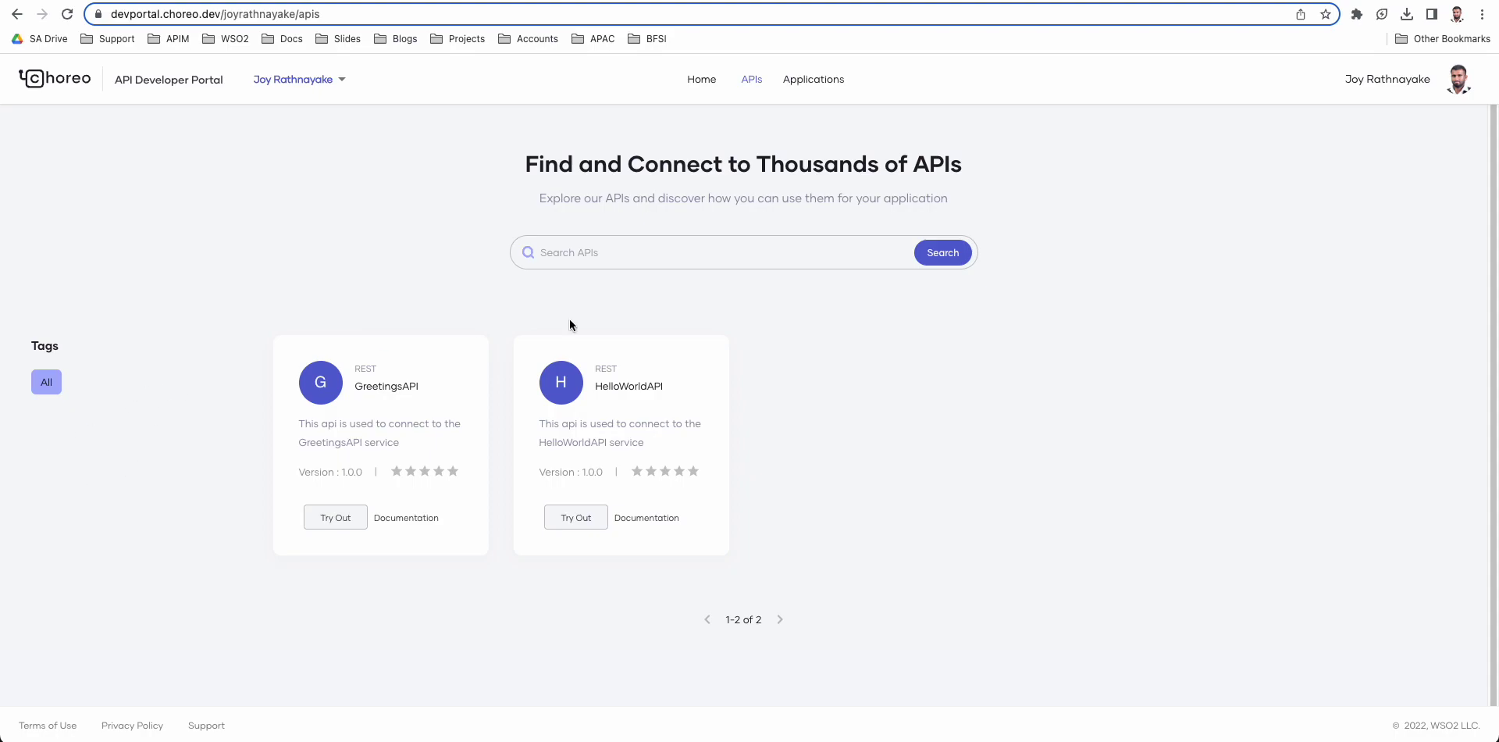
left_click(584, 247)
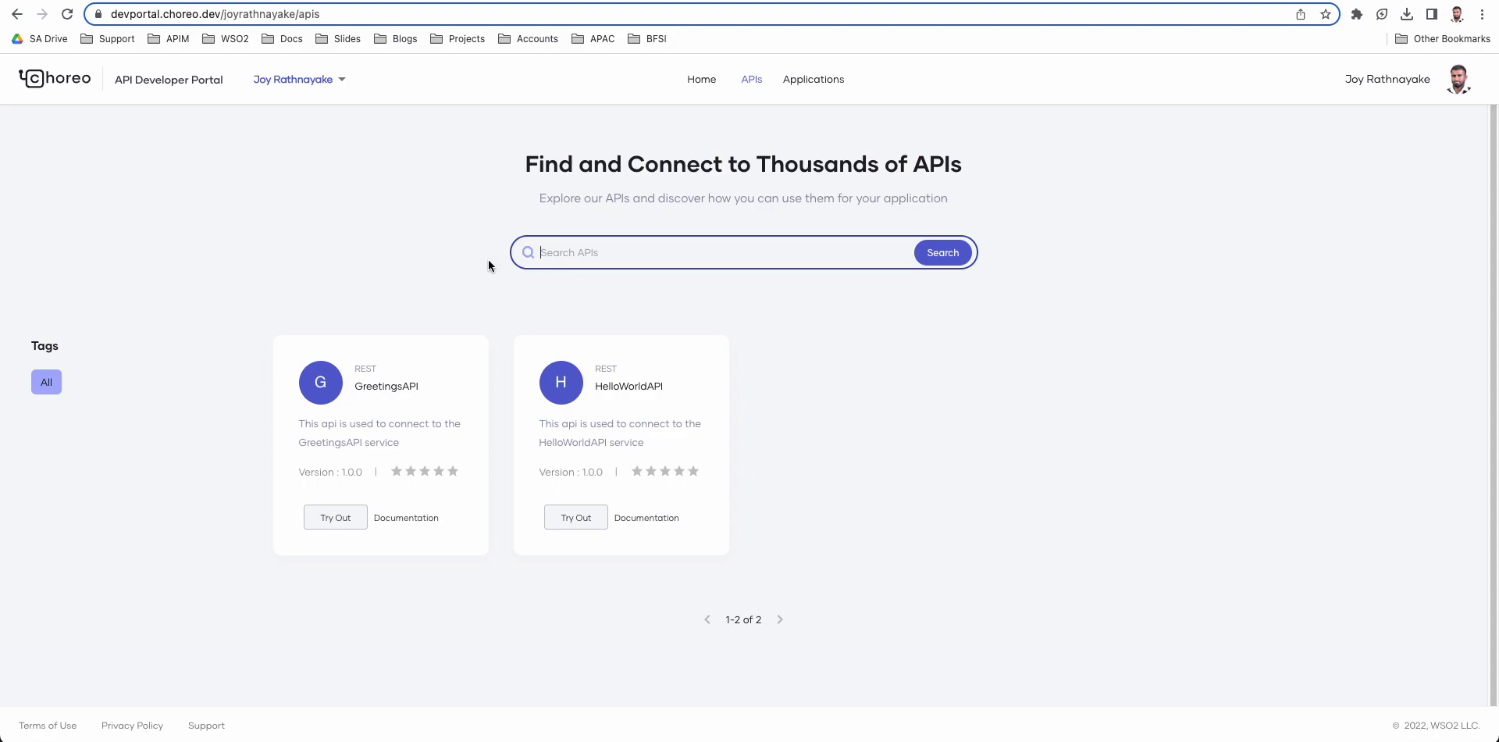
Step: Switch to the Choreo console and load the latest Production observability logs for GreetingsAPI
left_click(1113, 7)
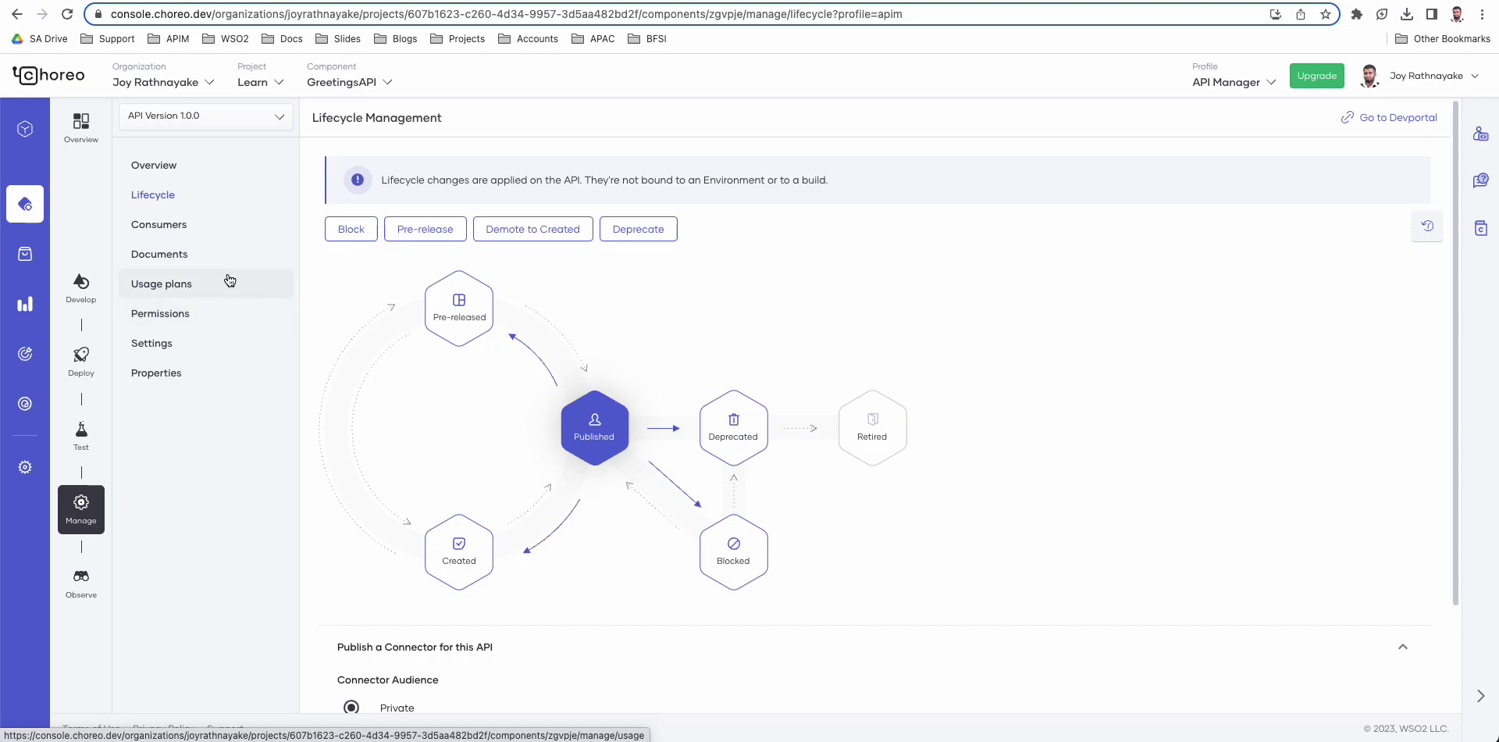
left_click(78, 593)
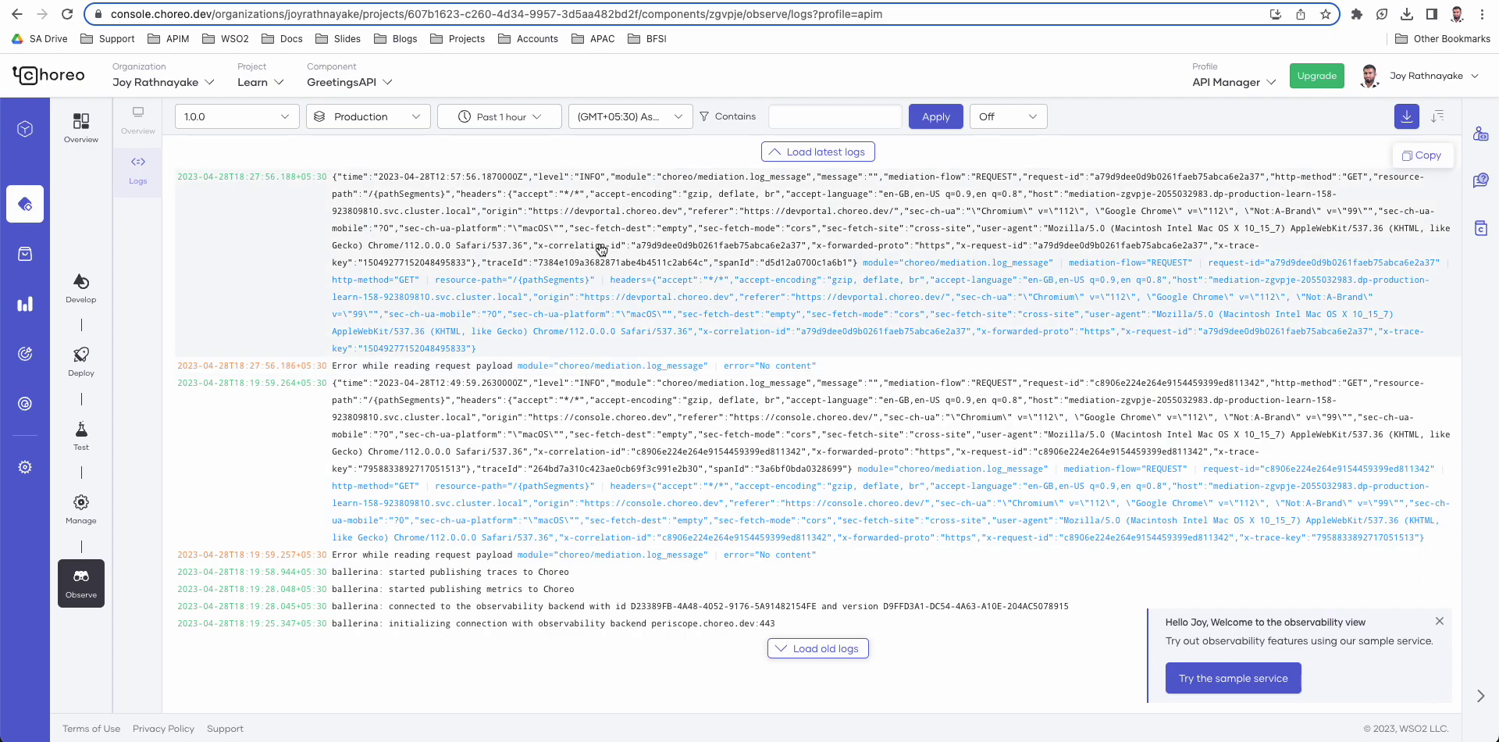
left_click(821, 154)
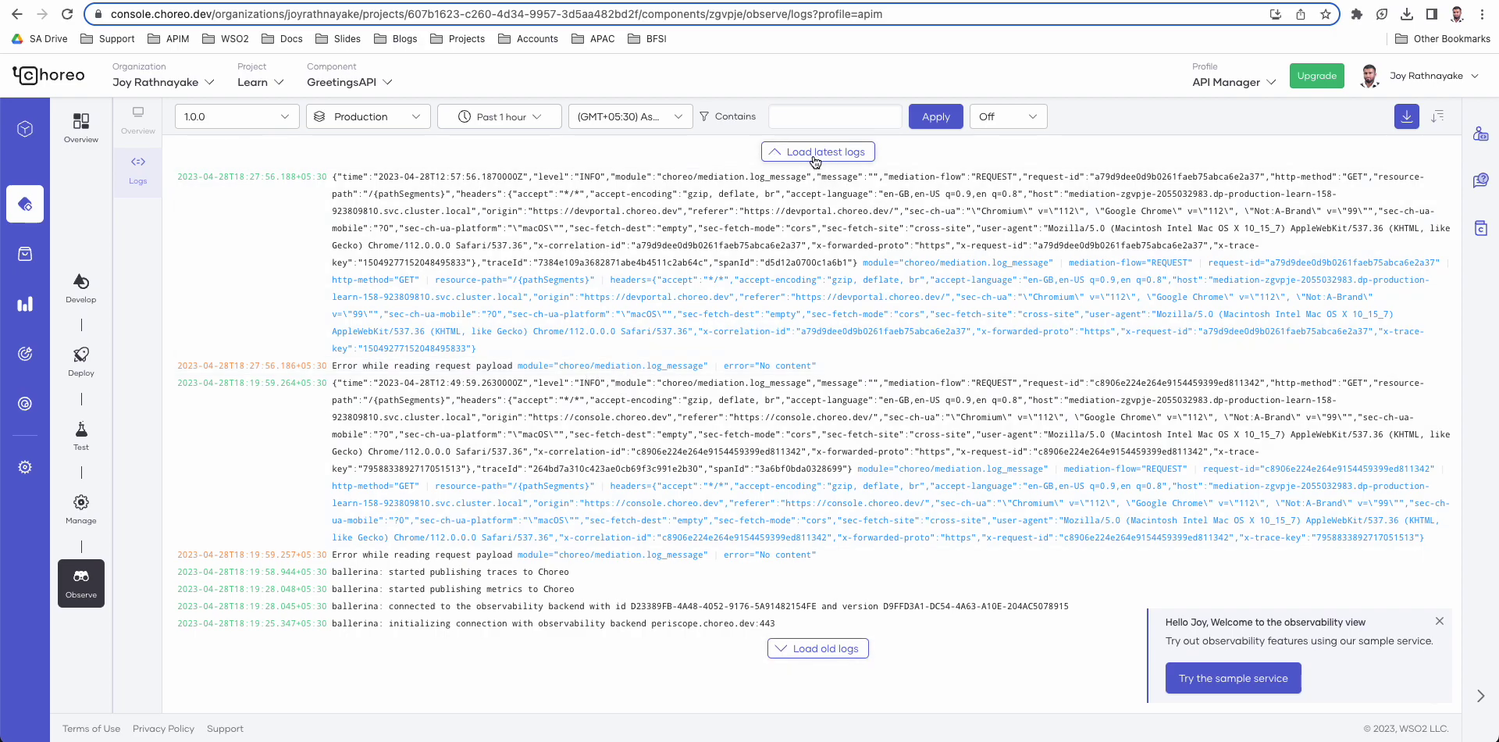
mouse_move(804, 201)
Step: Show the Development environment's logs for GreetingsAPI and check the time range options and the text filter
left_click(286, 122)
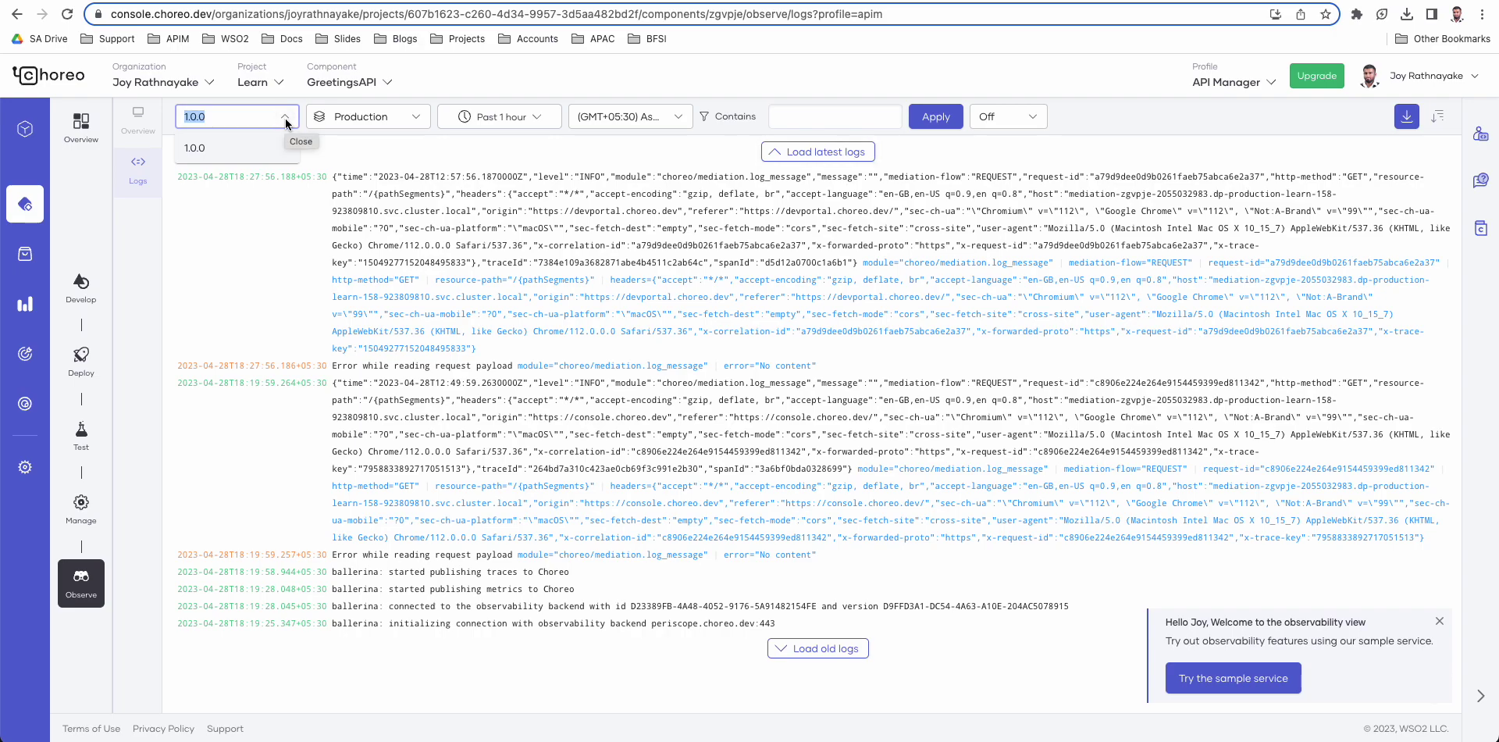
left_click(417, 125)
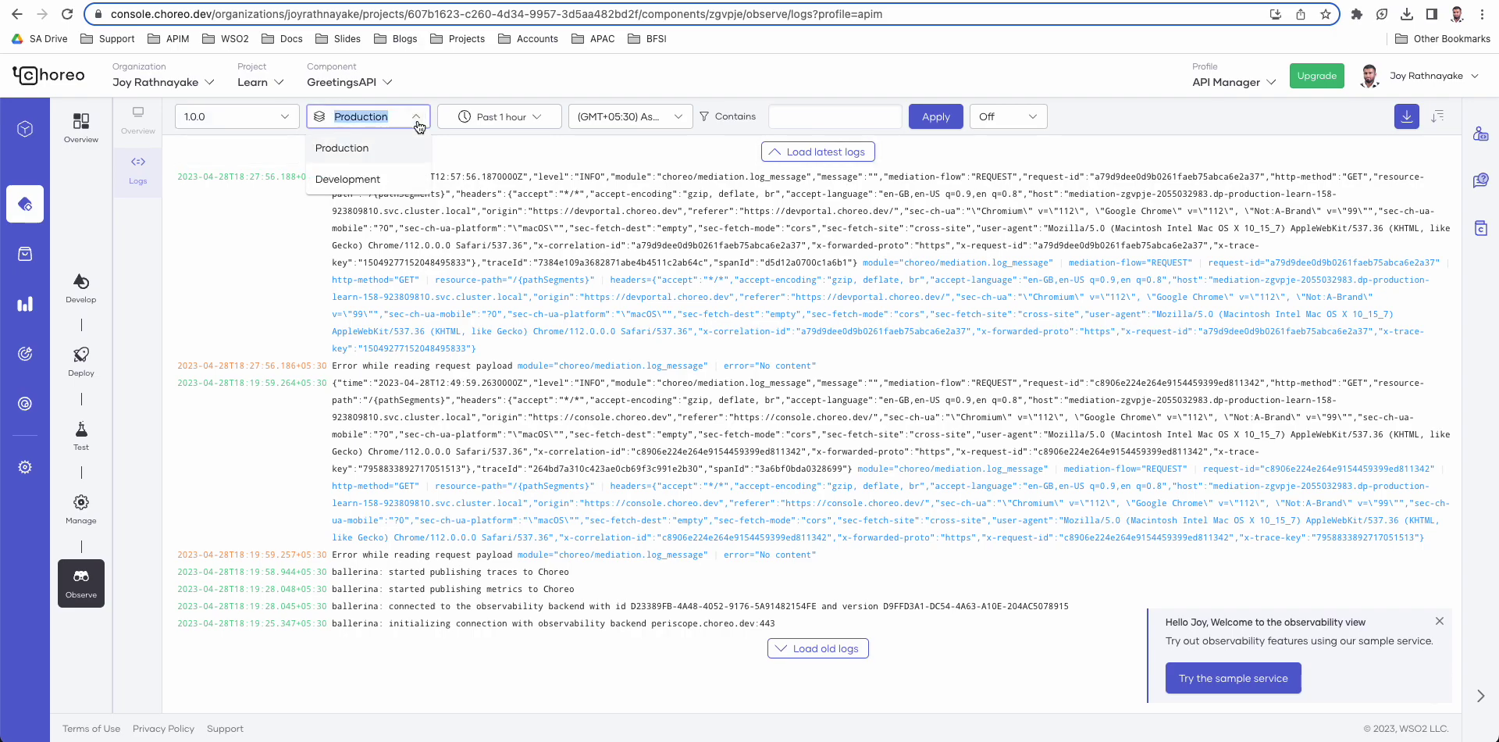
left_click(356, 186)
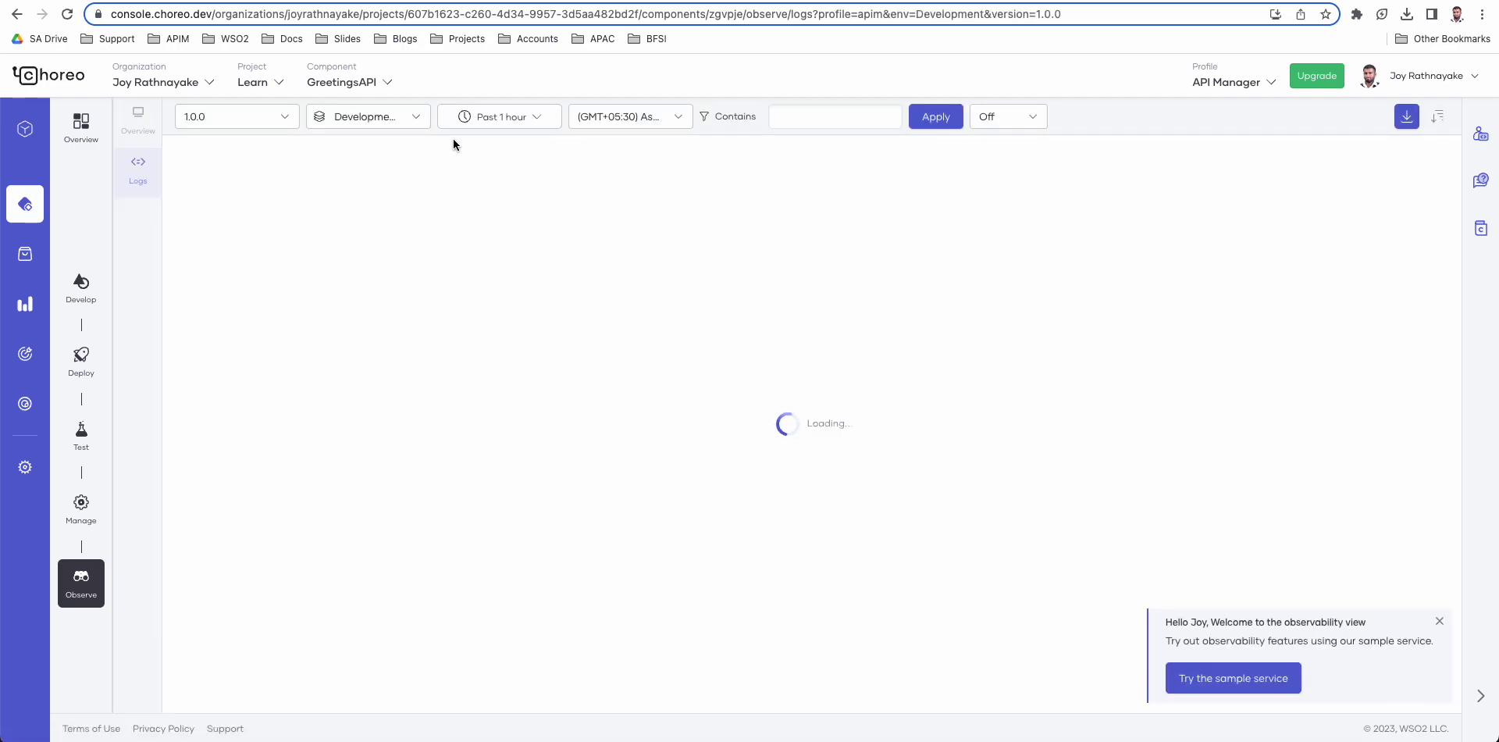
left_click(538, 118)
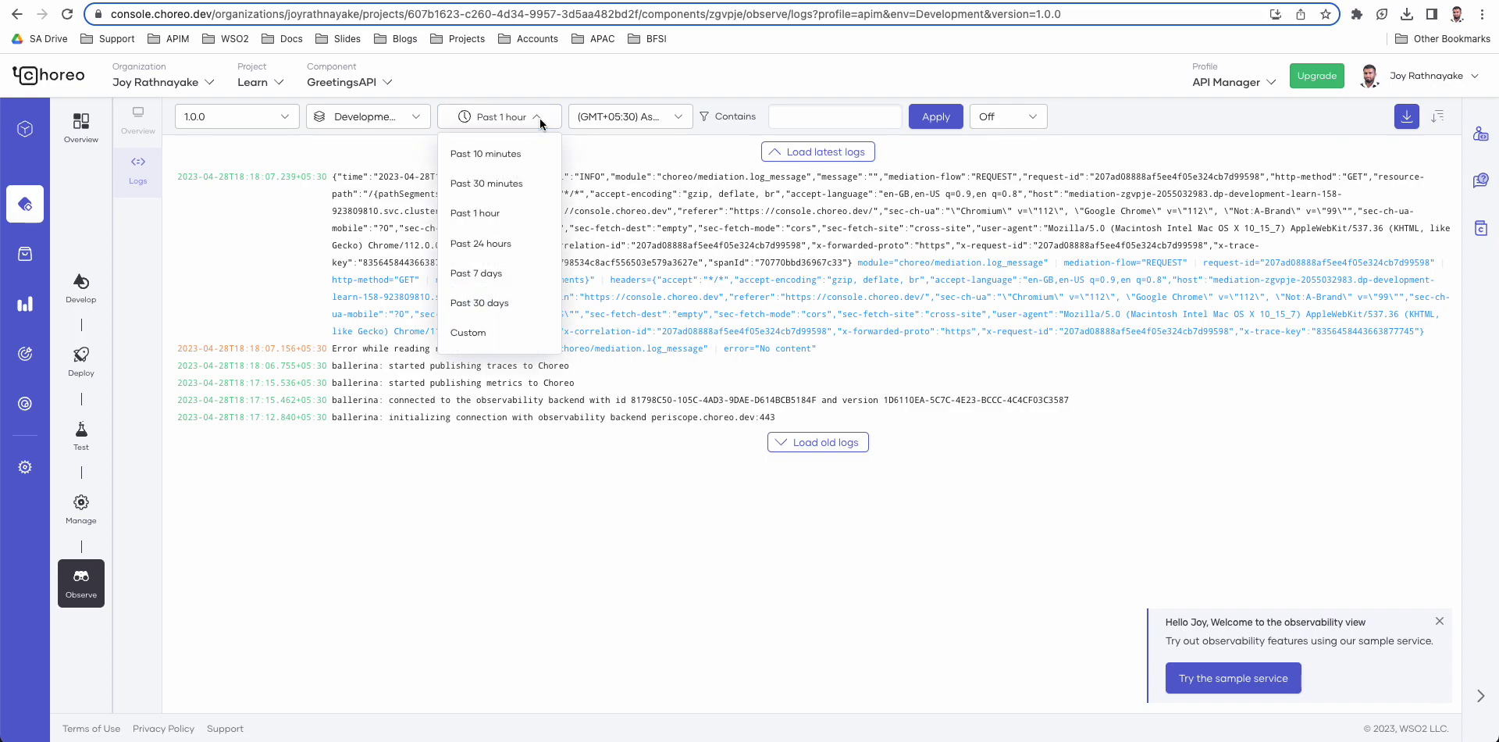
left_click(638, 96)
left_click(795, 119)
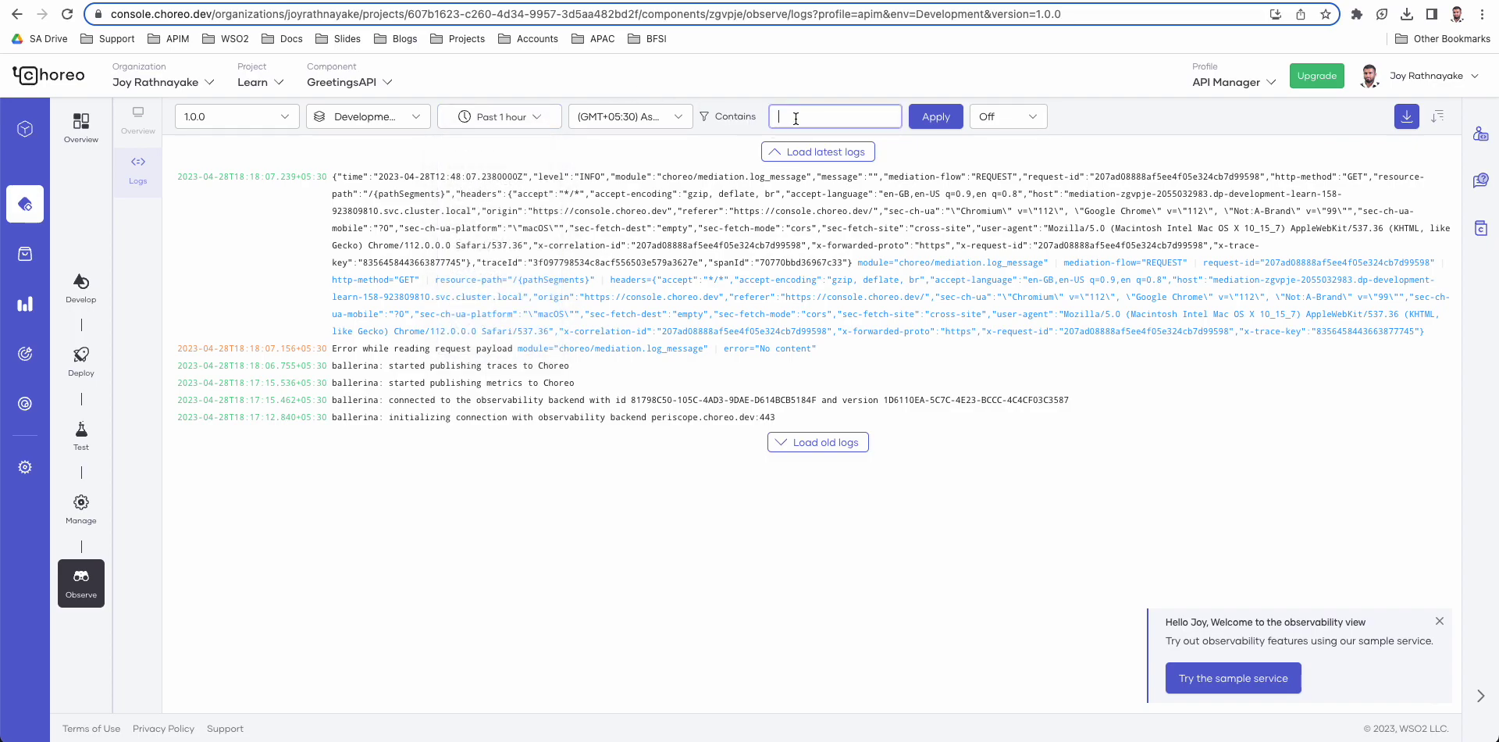
mouse_move(741, 201)
left_click(1286, 115)
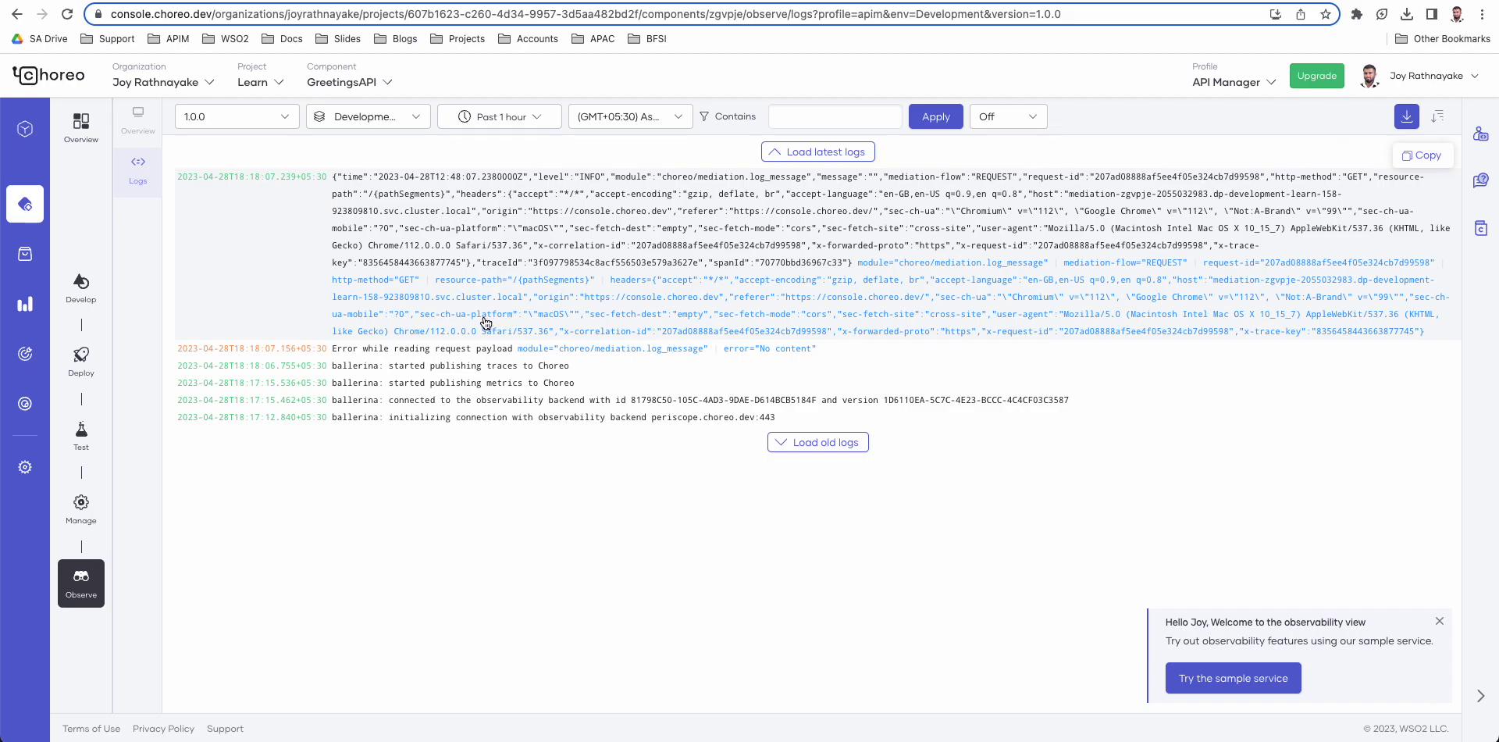
Step: Review GreetingsAPI's management overview, OpenAPI test console, resources, and Development and Production deployments
left_click(83, 509)
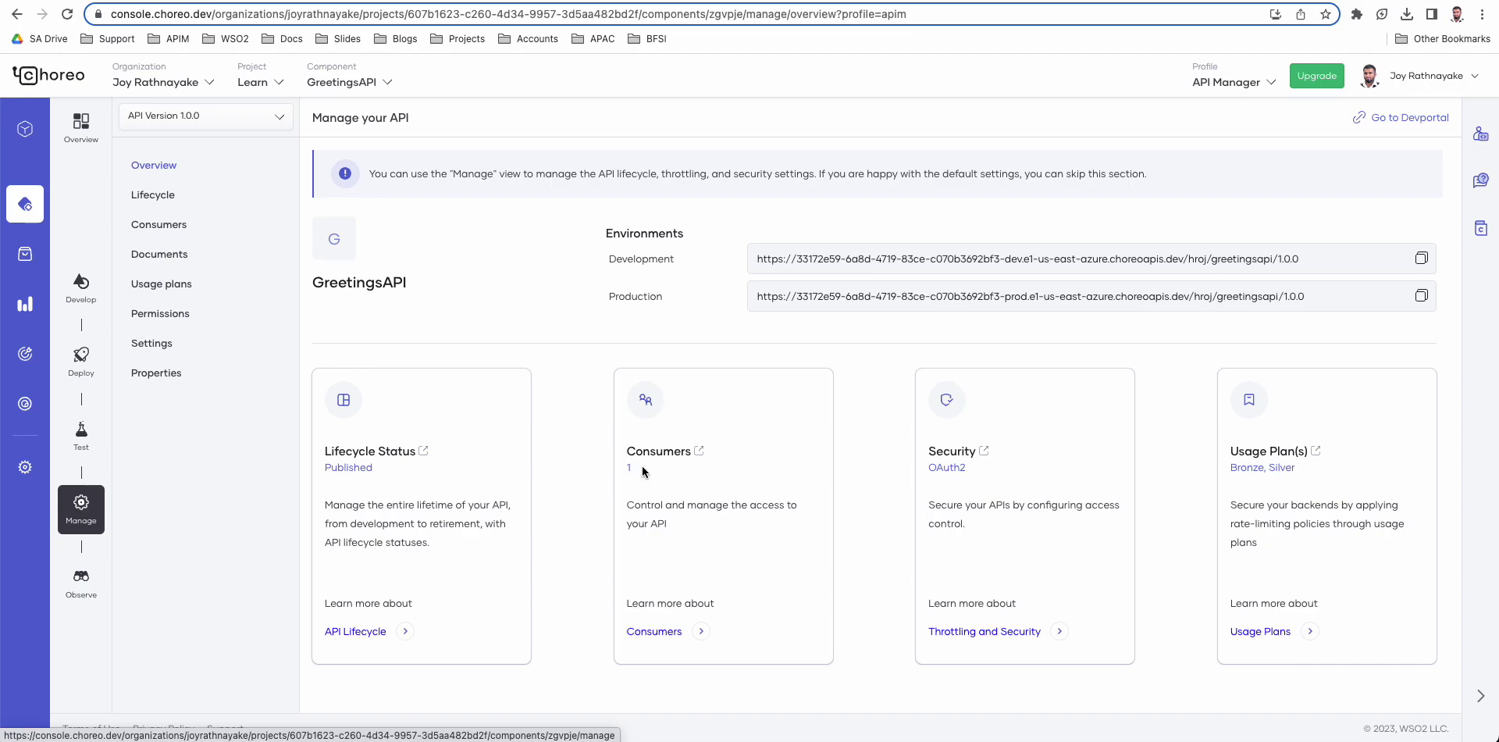
left_click(83, 437)
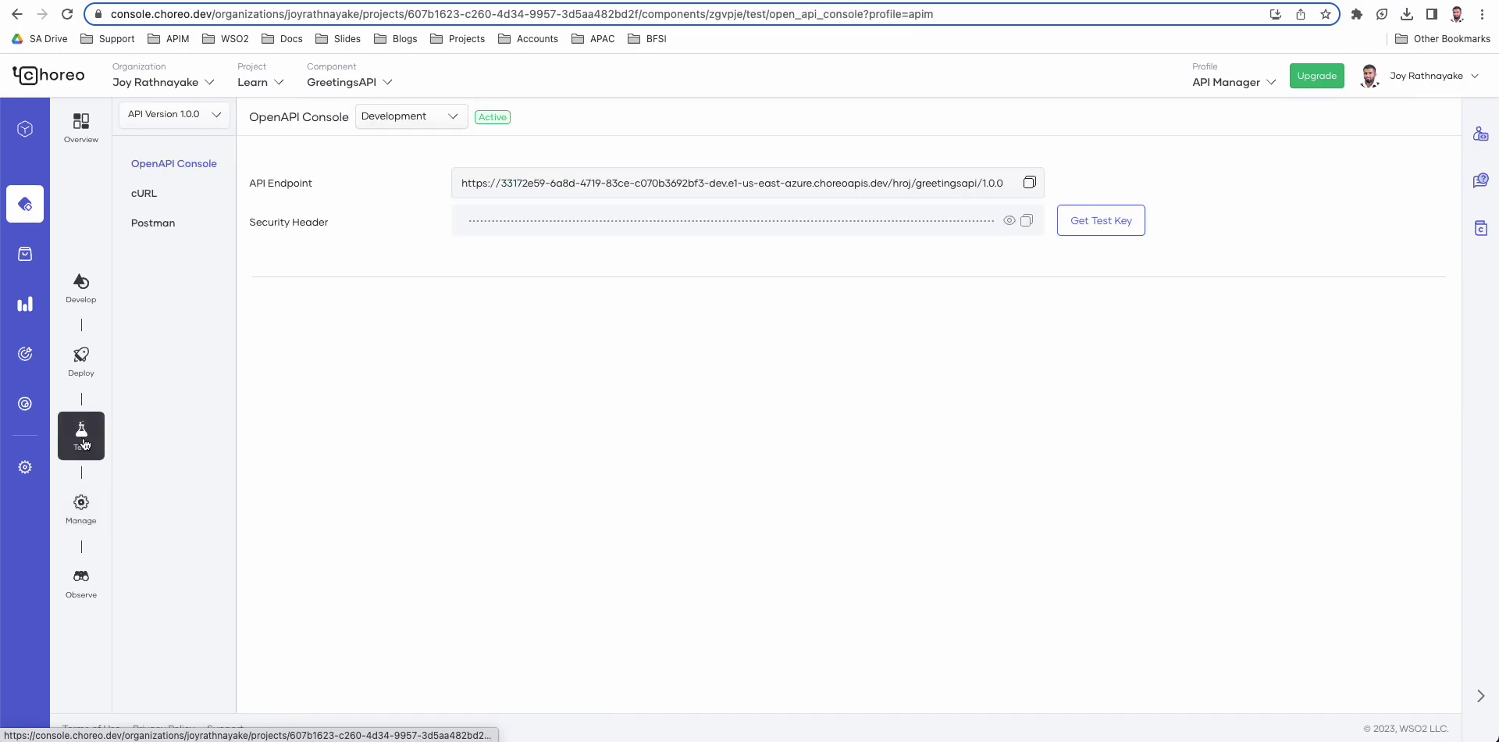
left_click(78, 370)
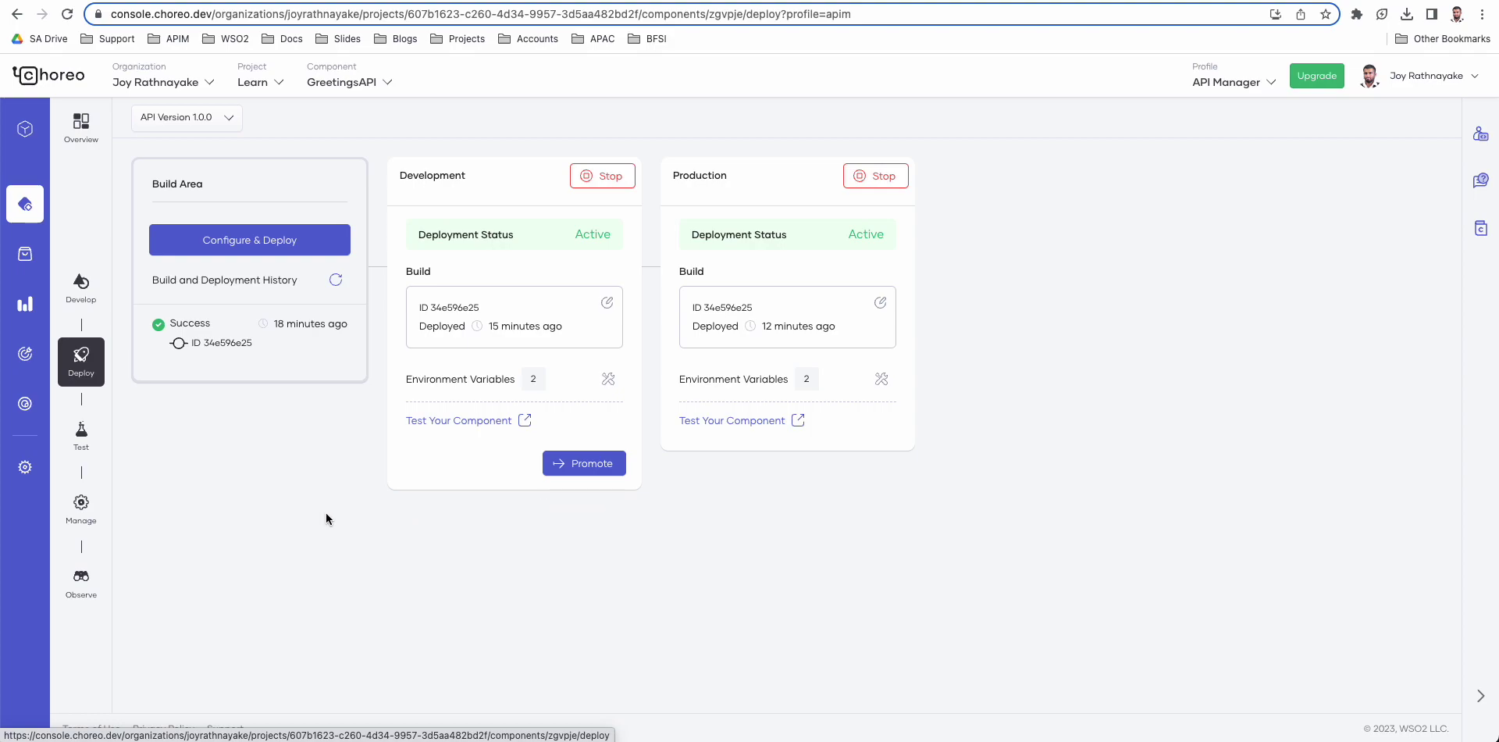
left_click(93, 295)
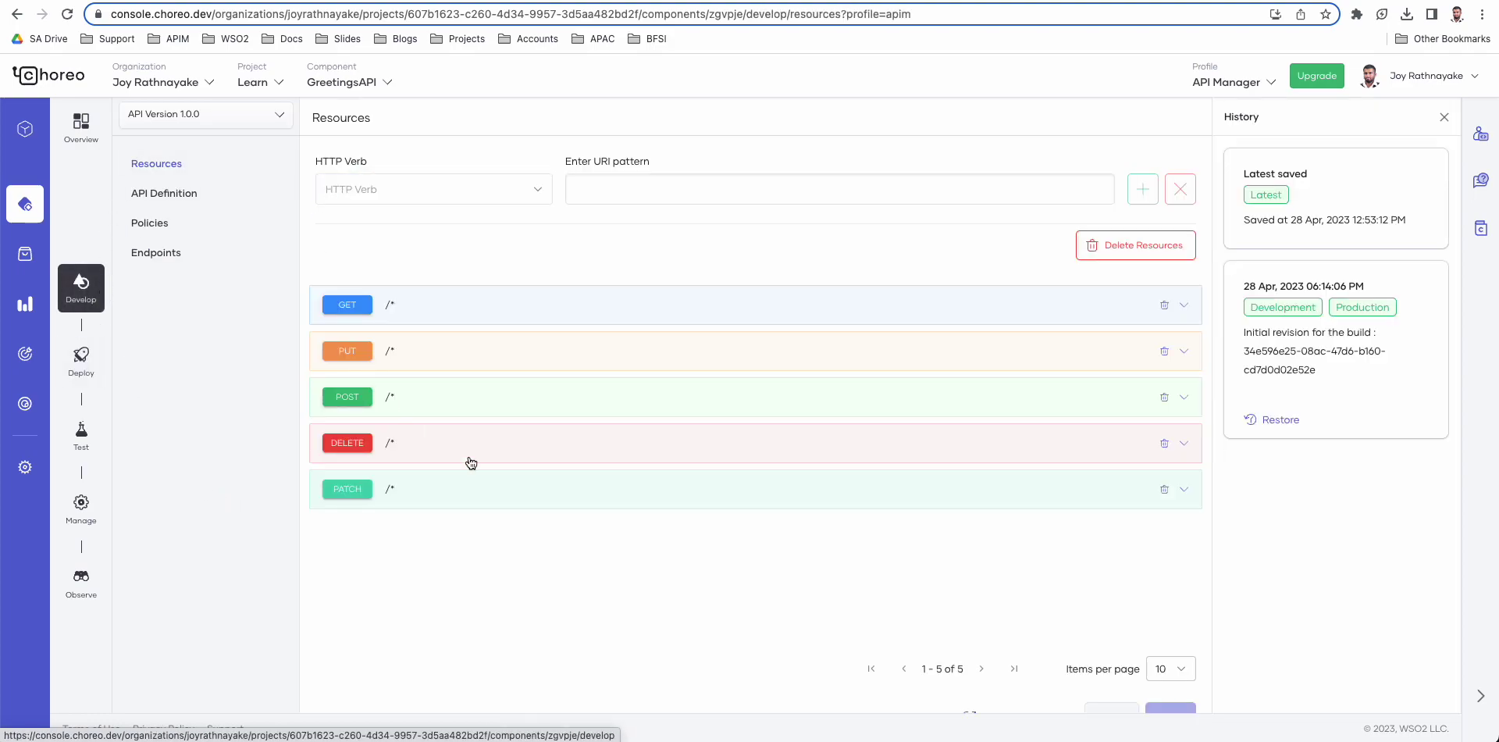
left_click(86, 365)
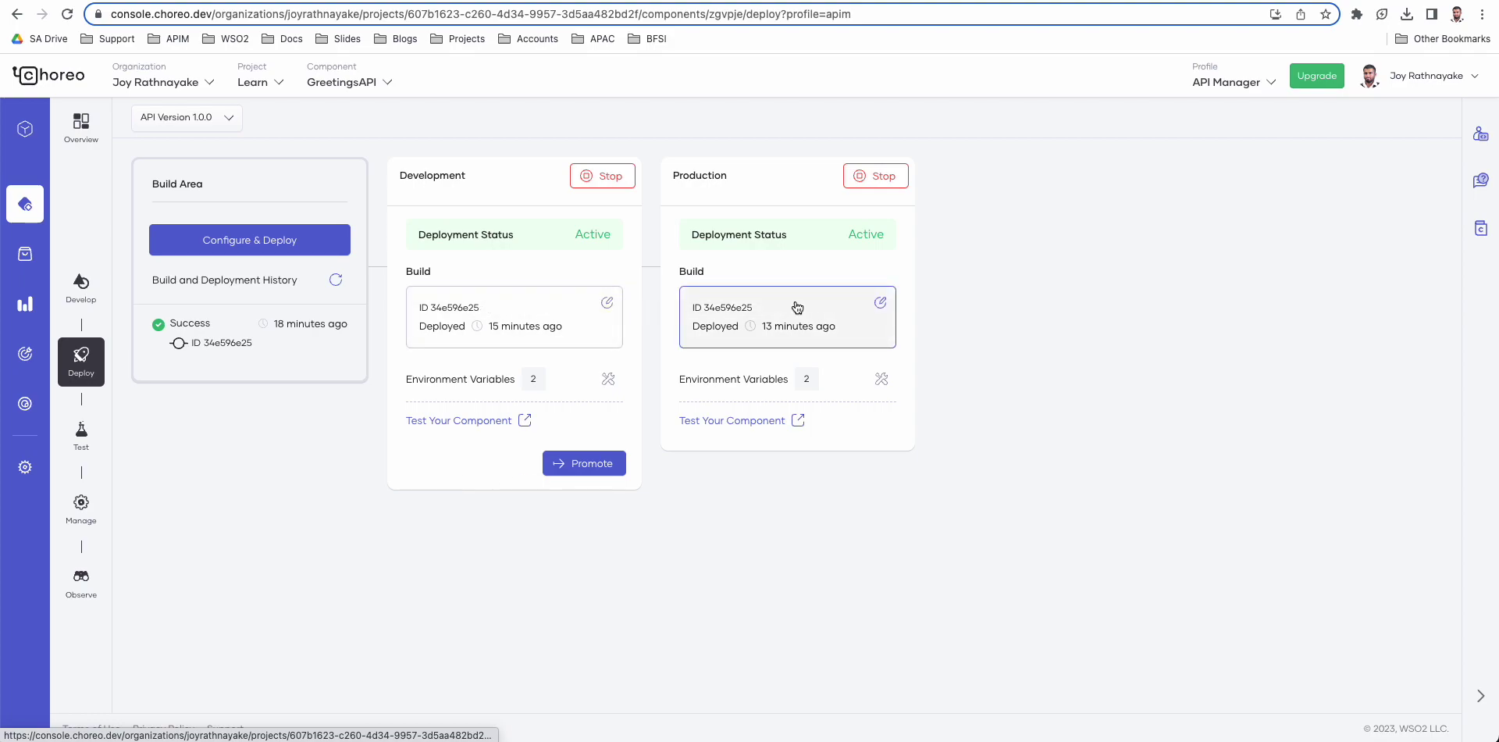
mouse_move(778, 320)
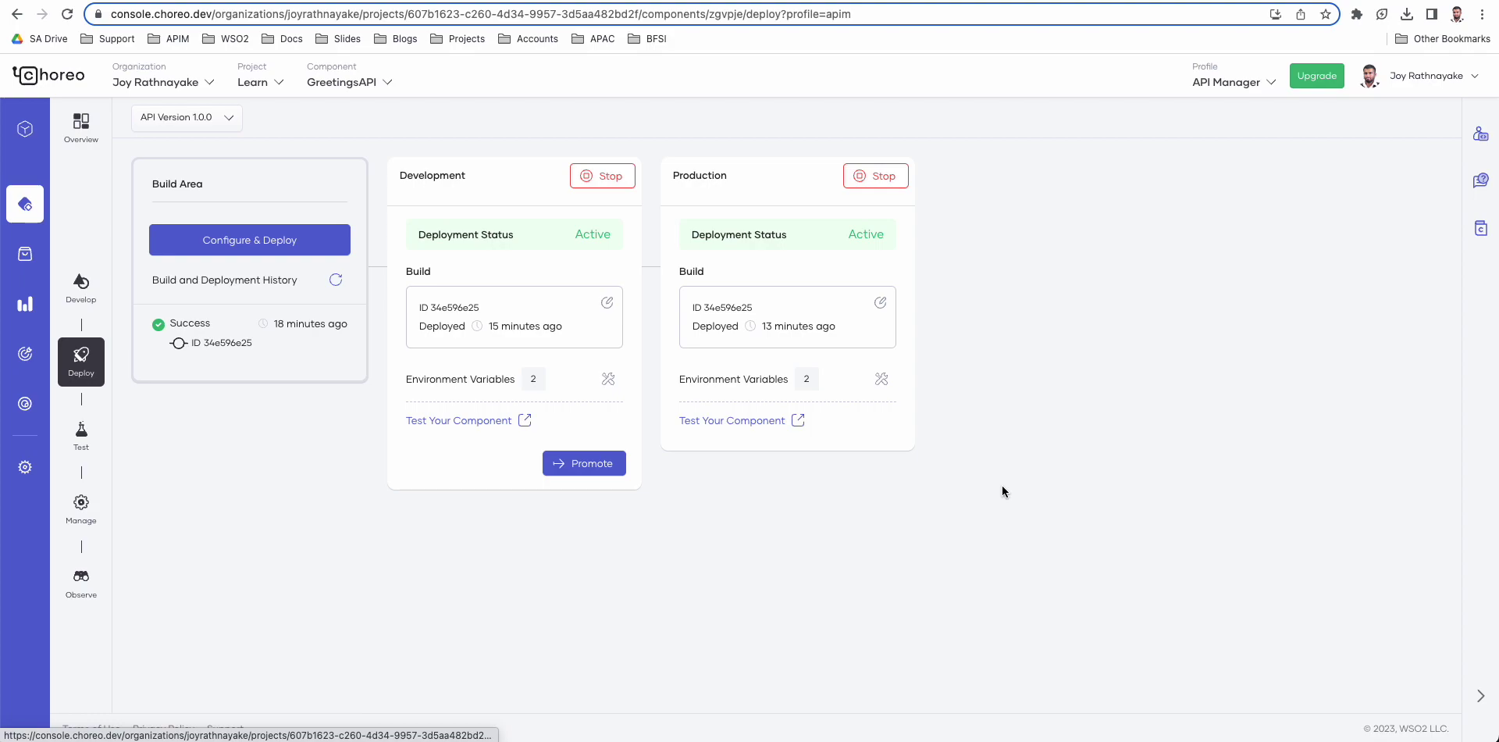
Step: Open the Learn project from the organization's home page and look through the available Choreo profiles
left_click(62, 78)
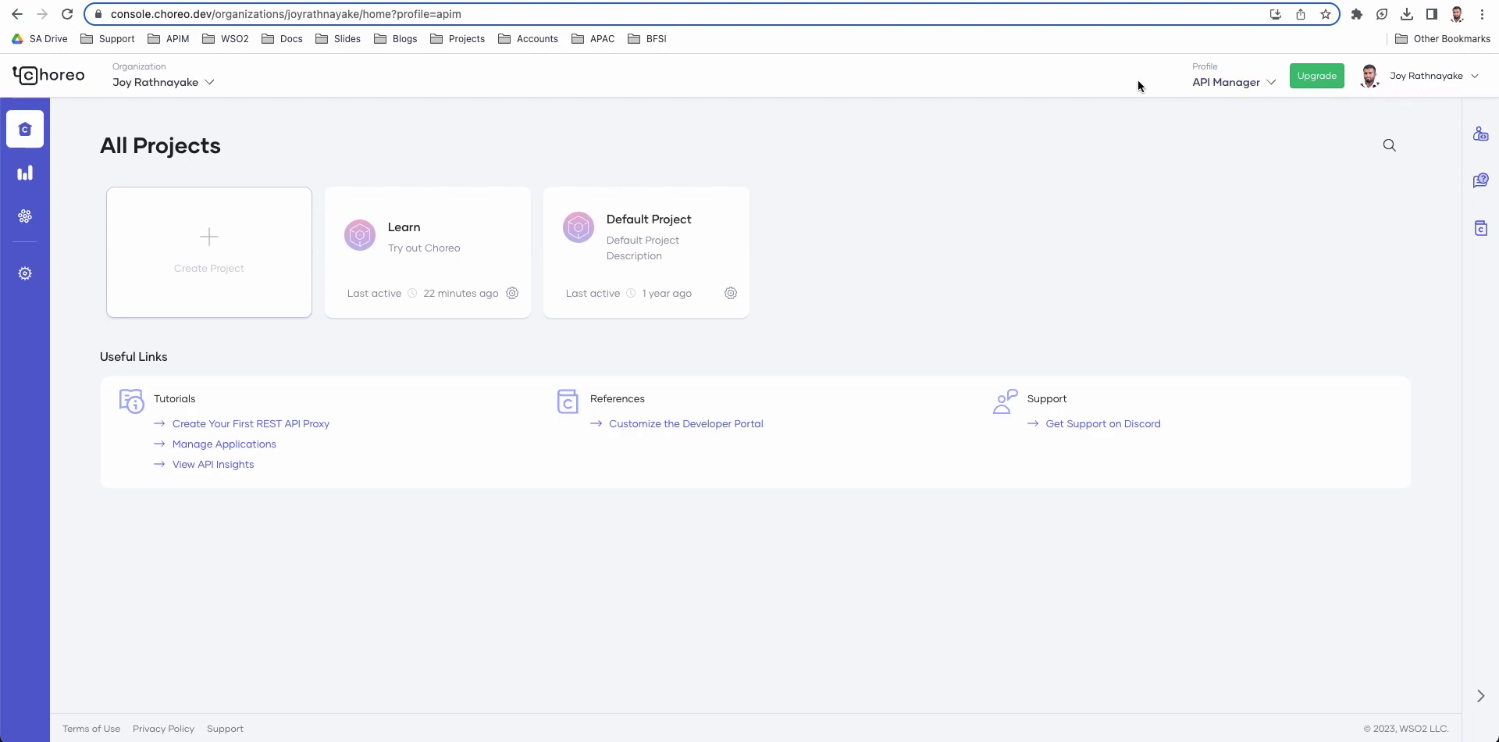
left_click(396, 261)
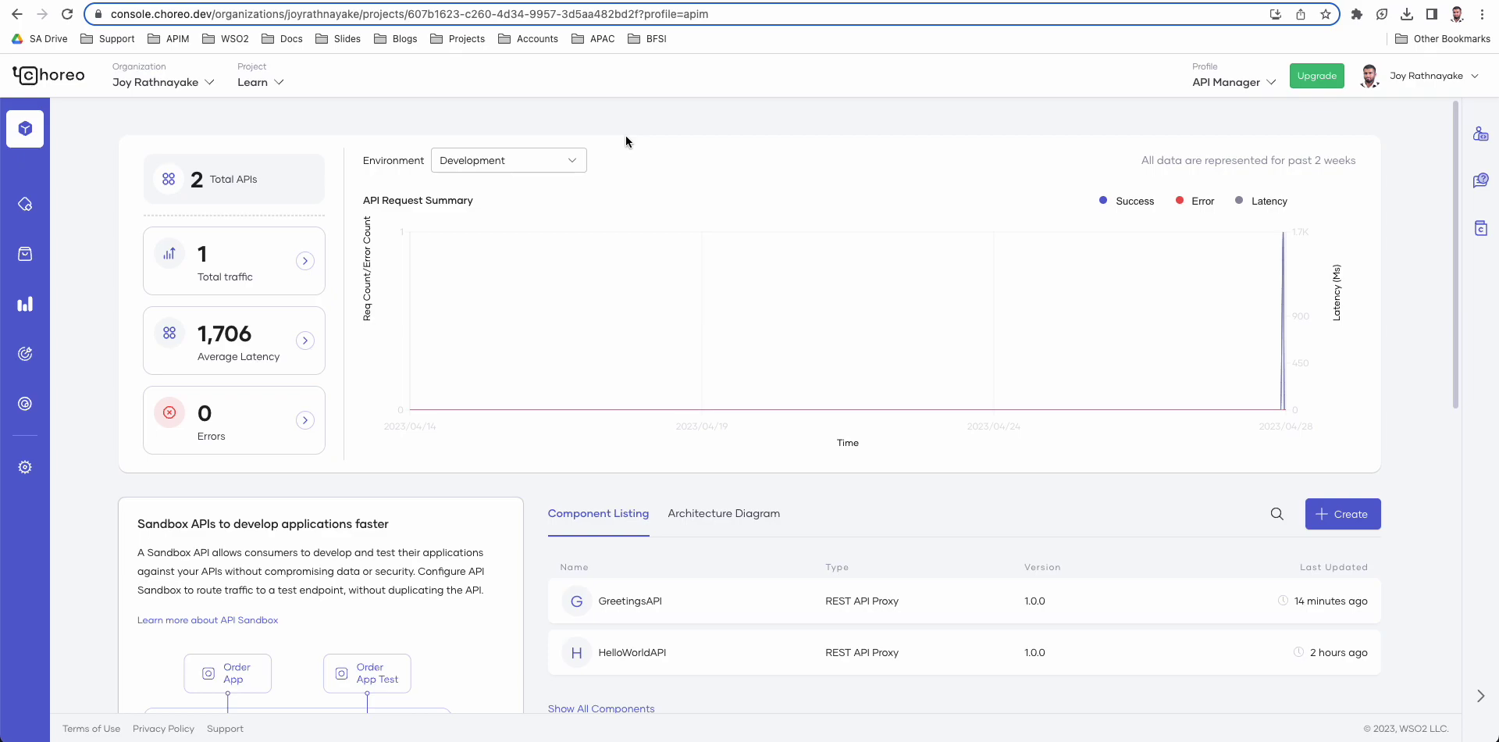
left_click(1271, 83)
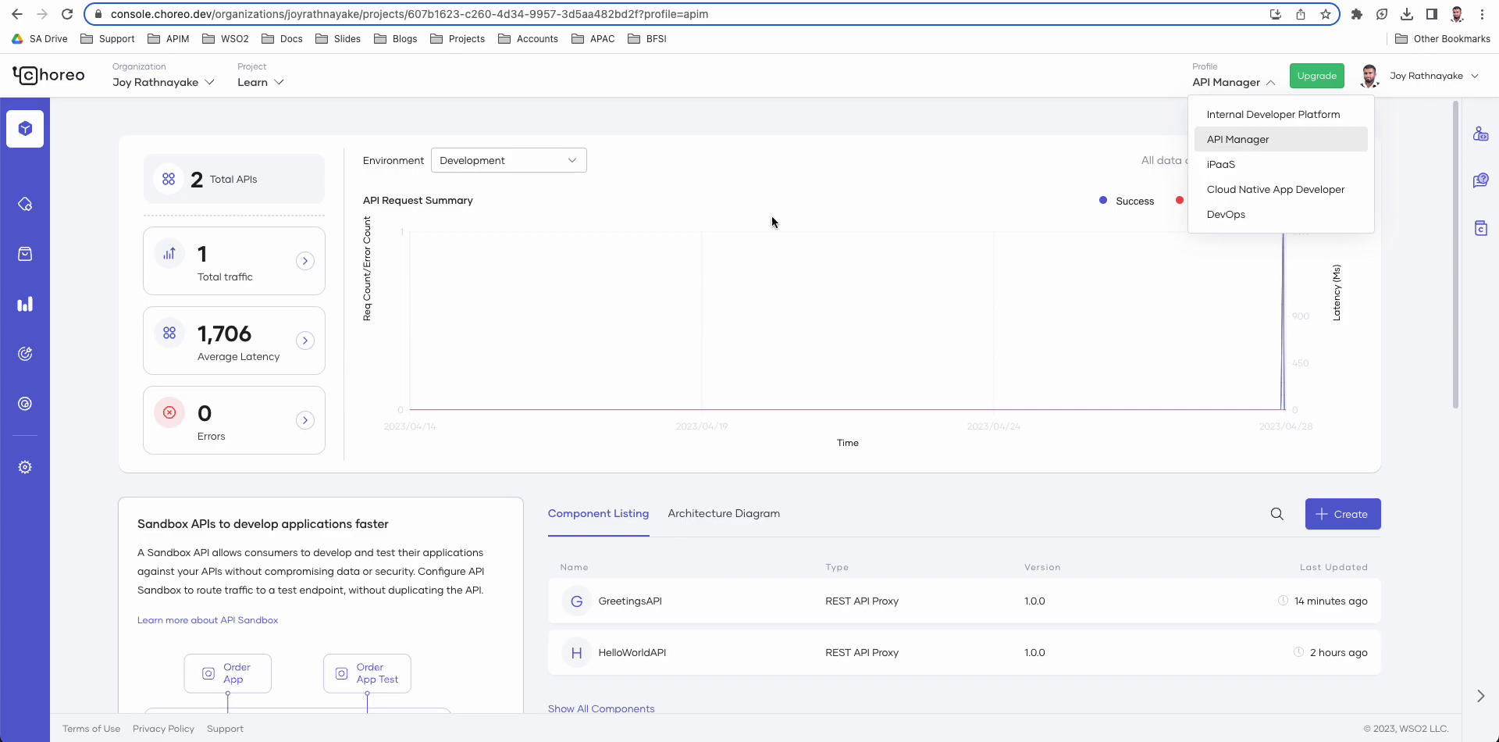
left_click(737, 95)
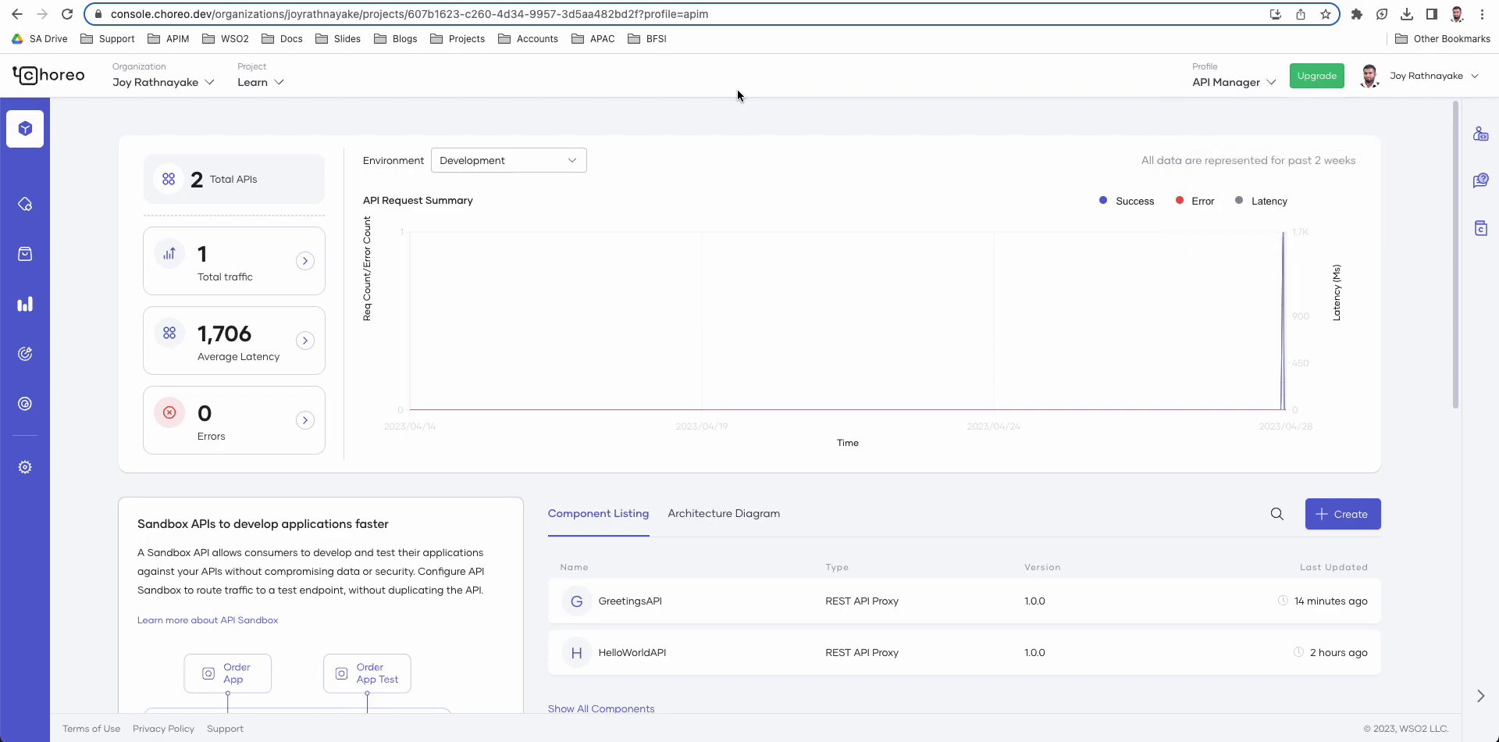